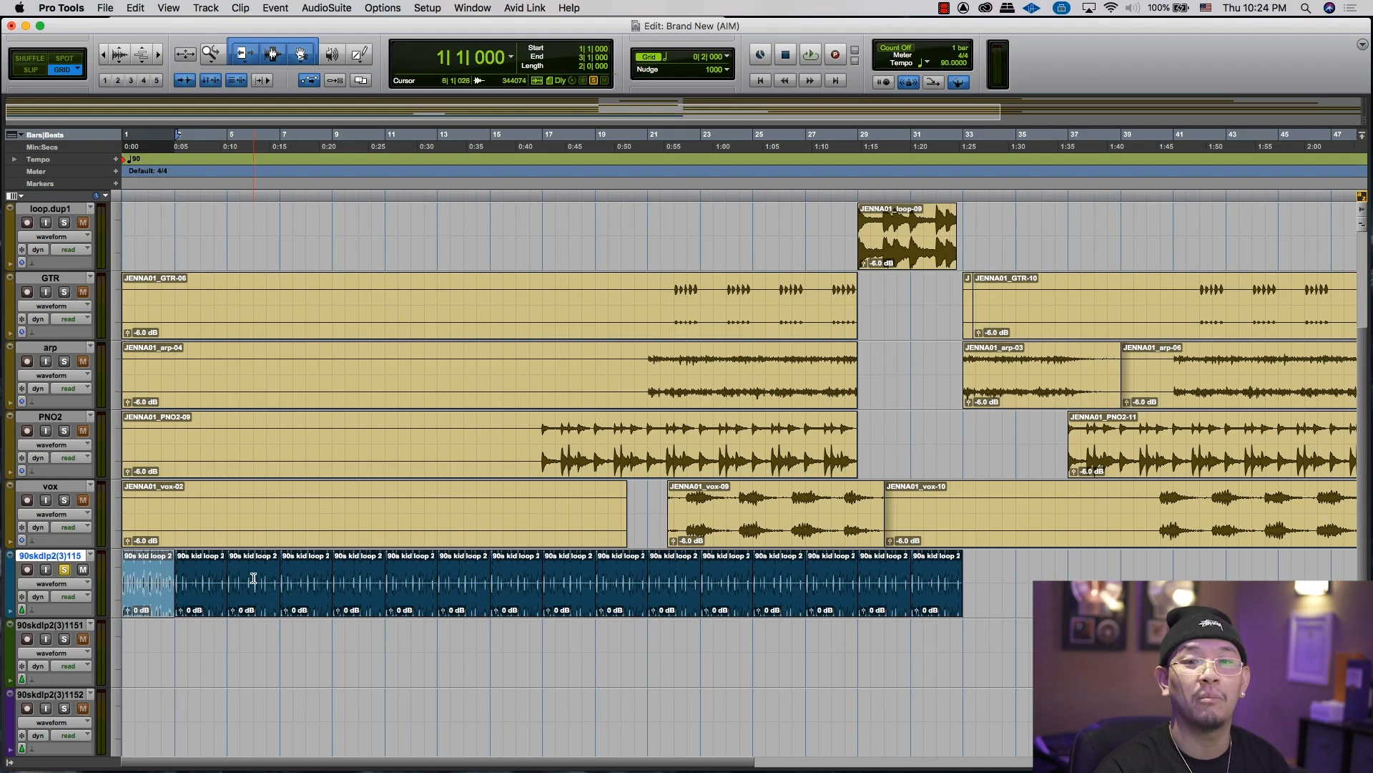
# Step: Audition the opening drum loop and select its first three clips, from bar 1 to bar 7
pyautogui.keyDown('shift'); pyautogui.doubleClick(251, 575); pyautogui.keyUp('shift')
pyautogui.press('space')
pyautogui.keyDown('shift'); pyautogui.doubleClick(196, 561); pyautogui.keyUp('shift')
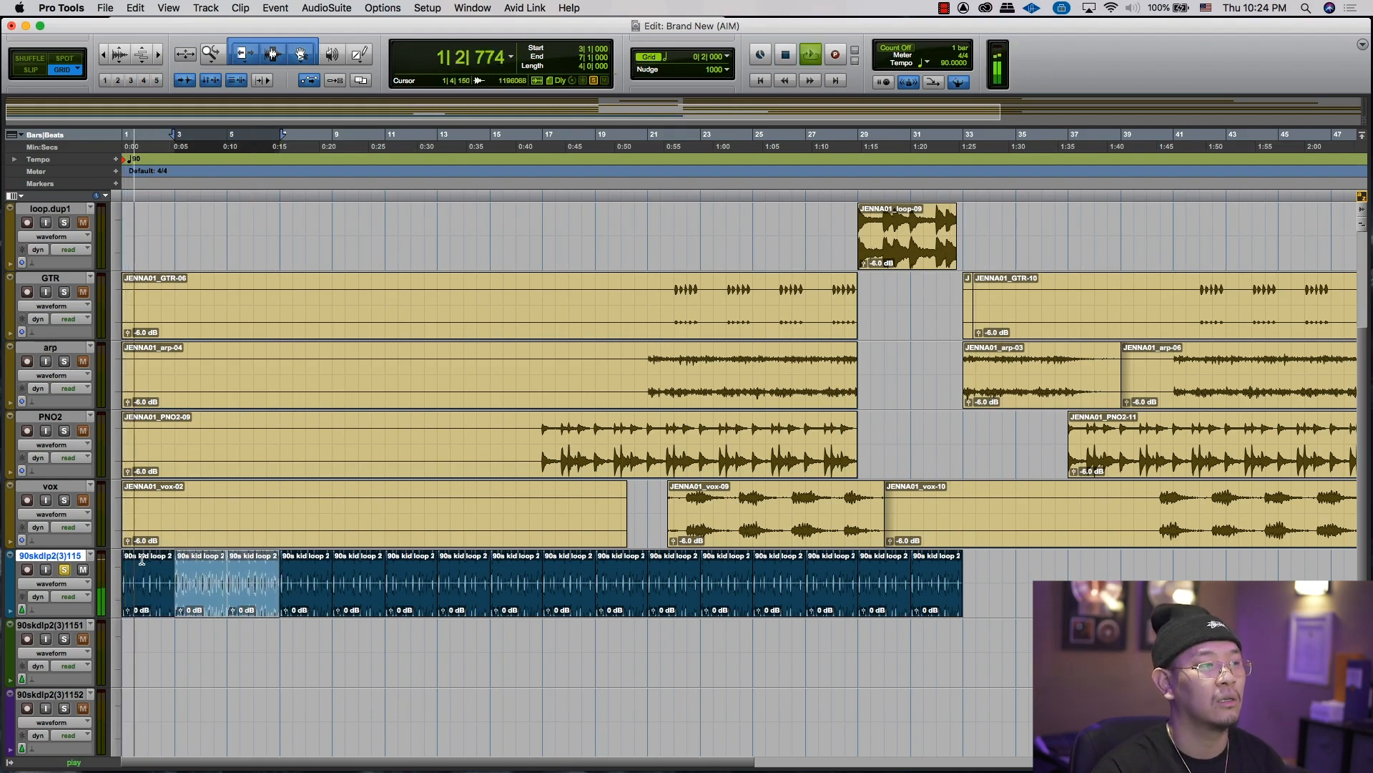
pyautogui.moveTo(127, 559); pyautogui.dragTo(221, 564)
pyautogui.press('Return')
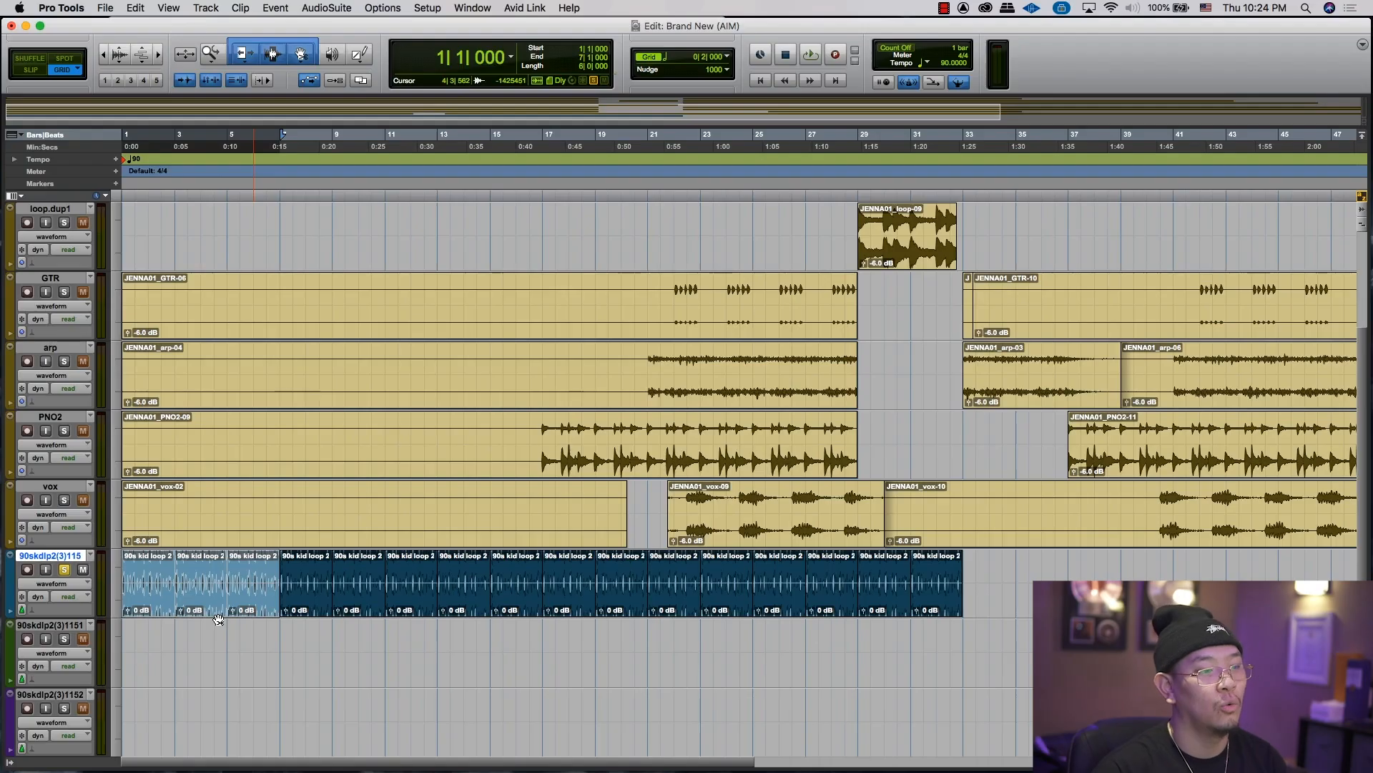
# Step: Show the mixer and inspect the Trigger 2 insert on the first duplicate of the drum loop track
pyautogui.press('super+equal')
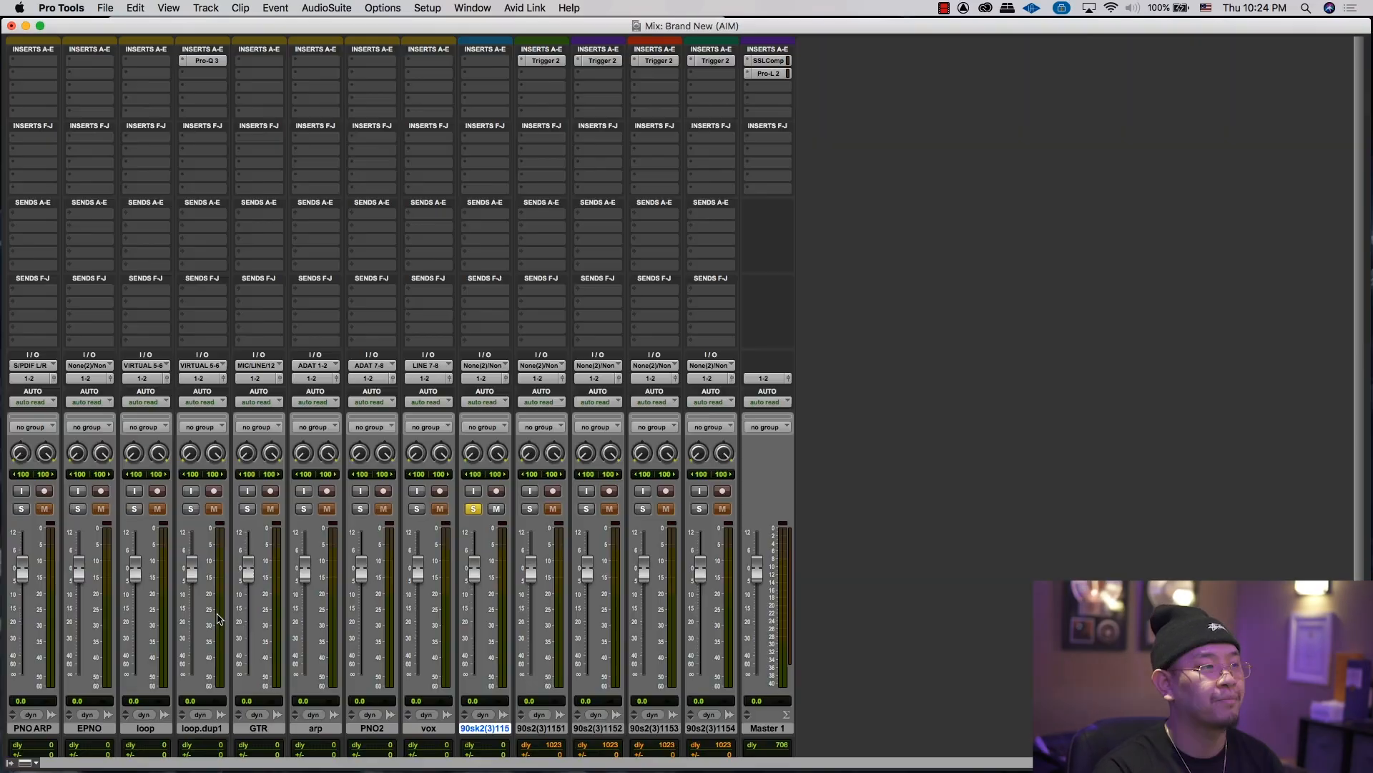
pyautogui.click(546, 62)
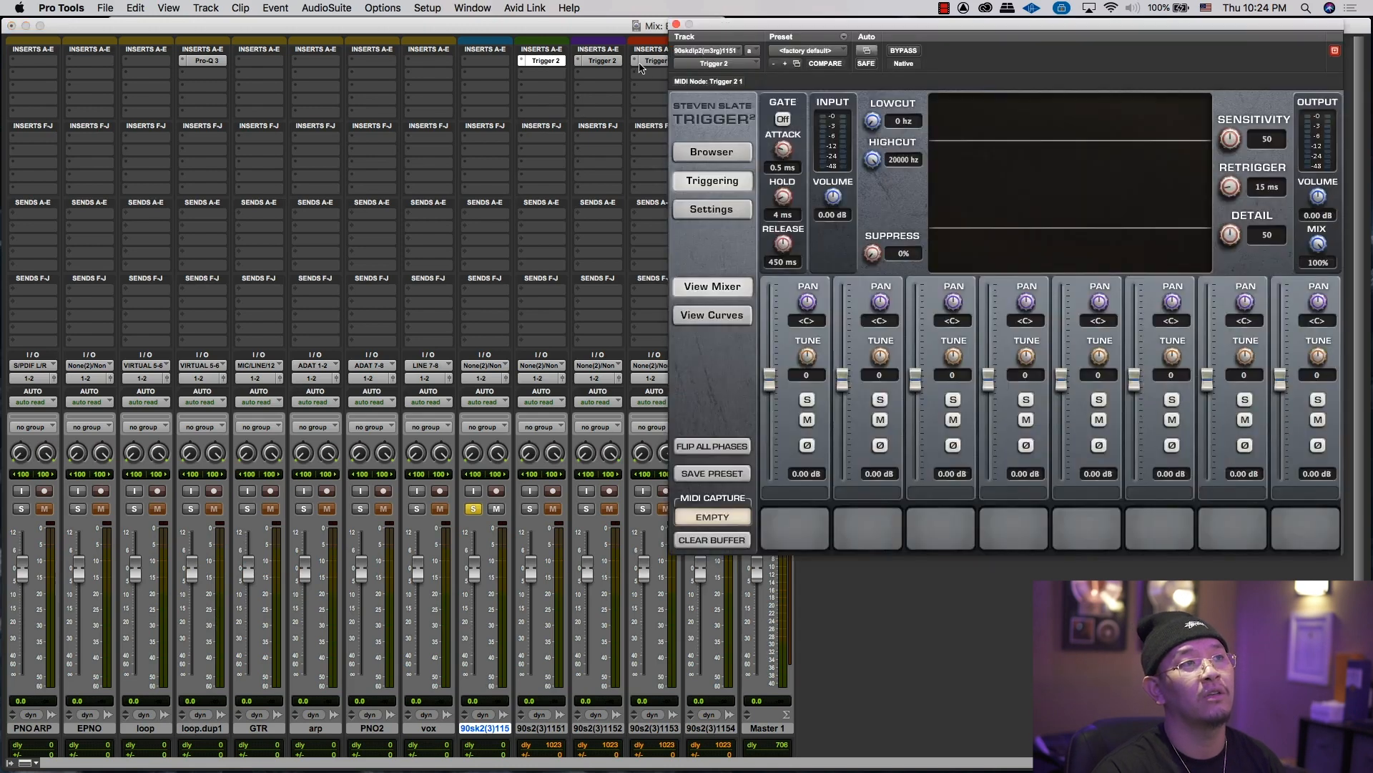
pyautogui.click(677, 25)
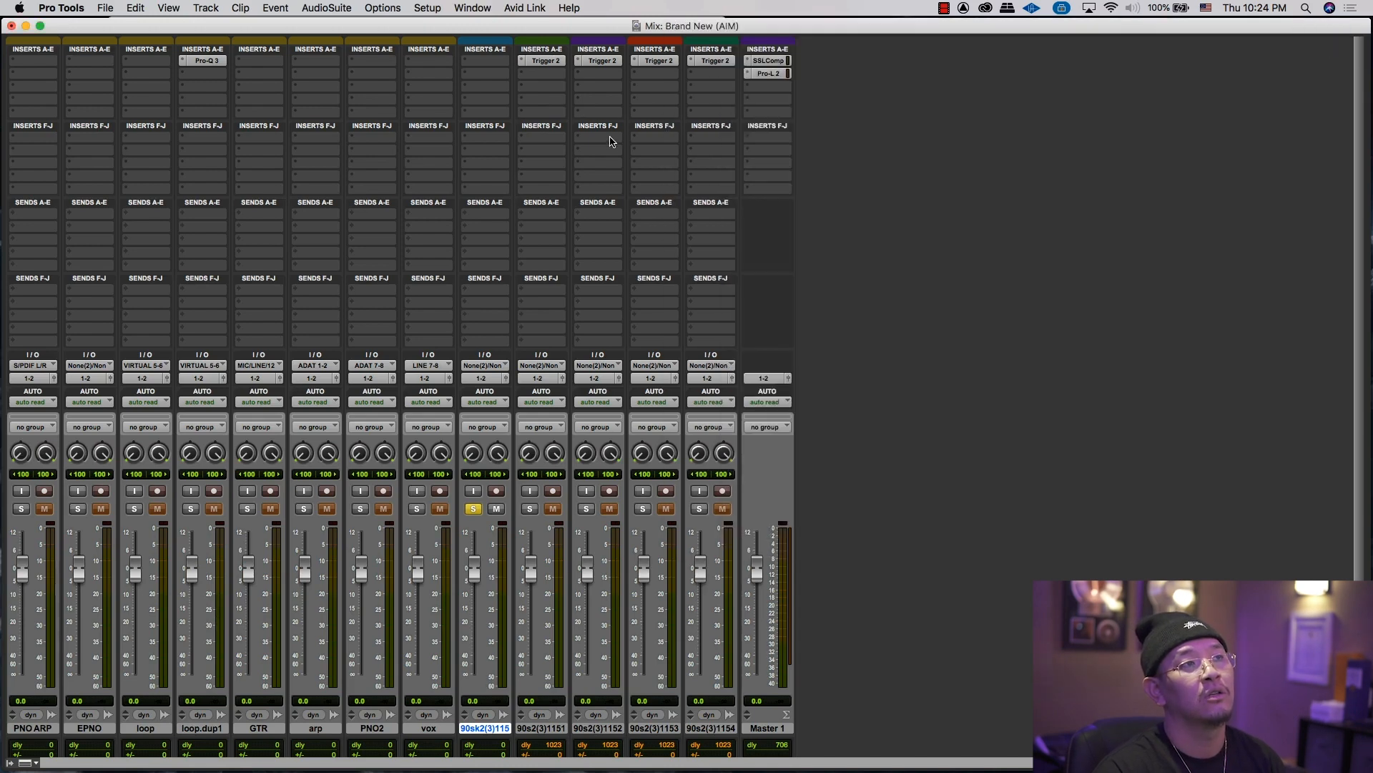
# Step: Rename the first three duplicates of the drum loop track as KICK, SNARE and HIHAT
pyautogui.doubleClick(538, 729)
pyautogui.write('KICK')
pyautogui.press('super+Right')
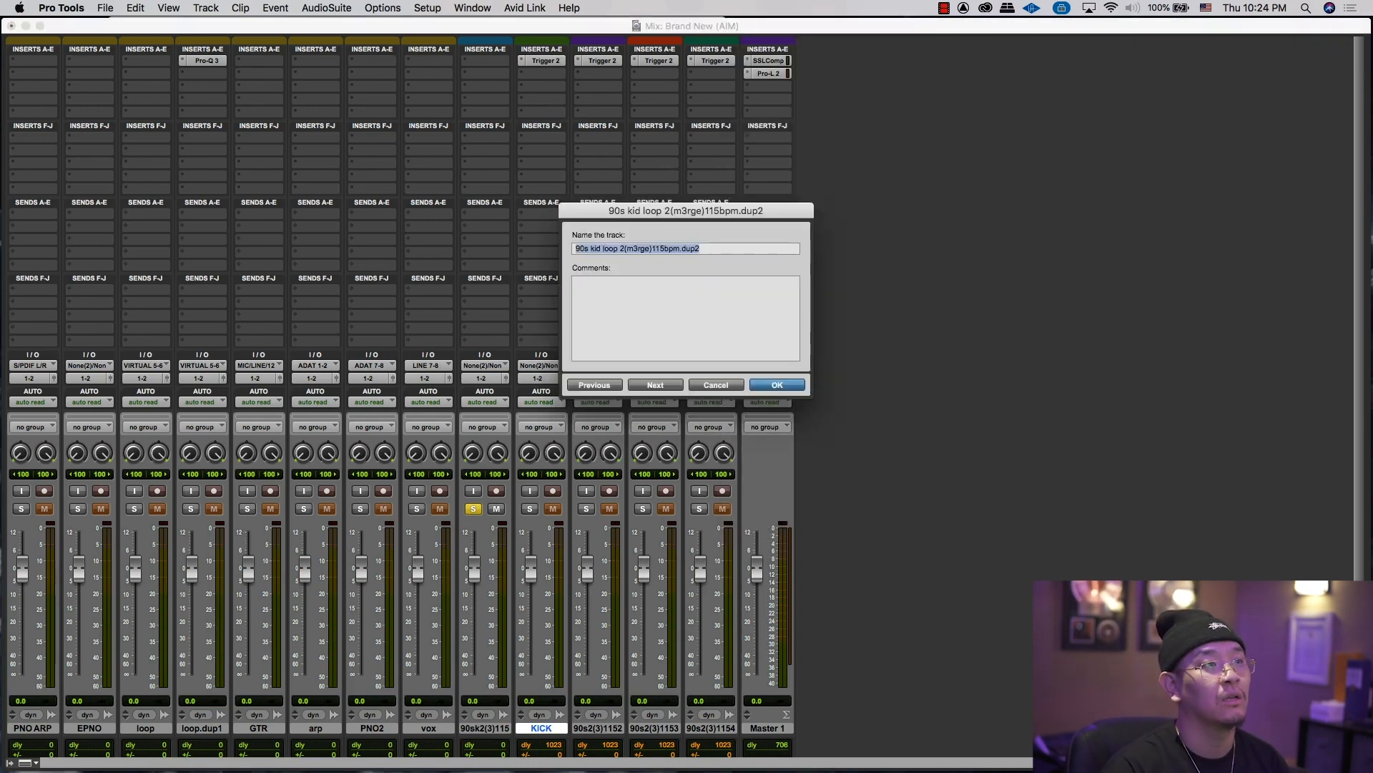
pyautogui.press('super+Right')
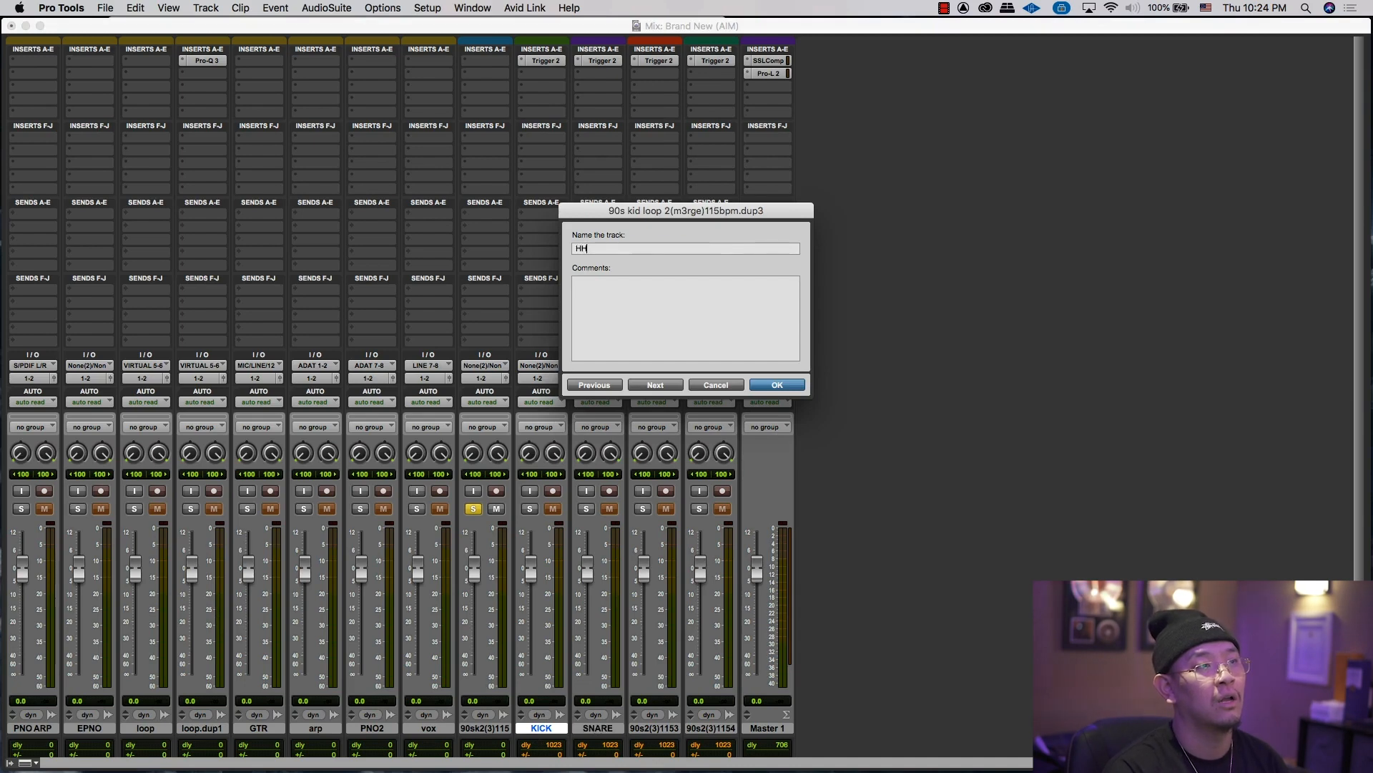
pyautogui.write('HH')
pyautogui.press('super+Right')
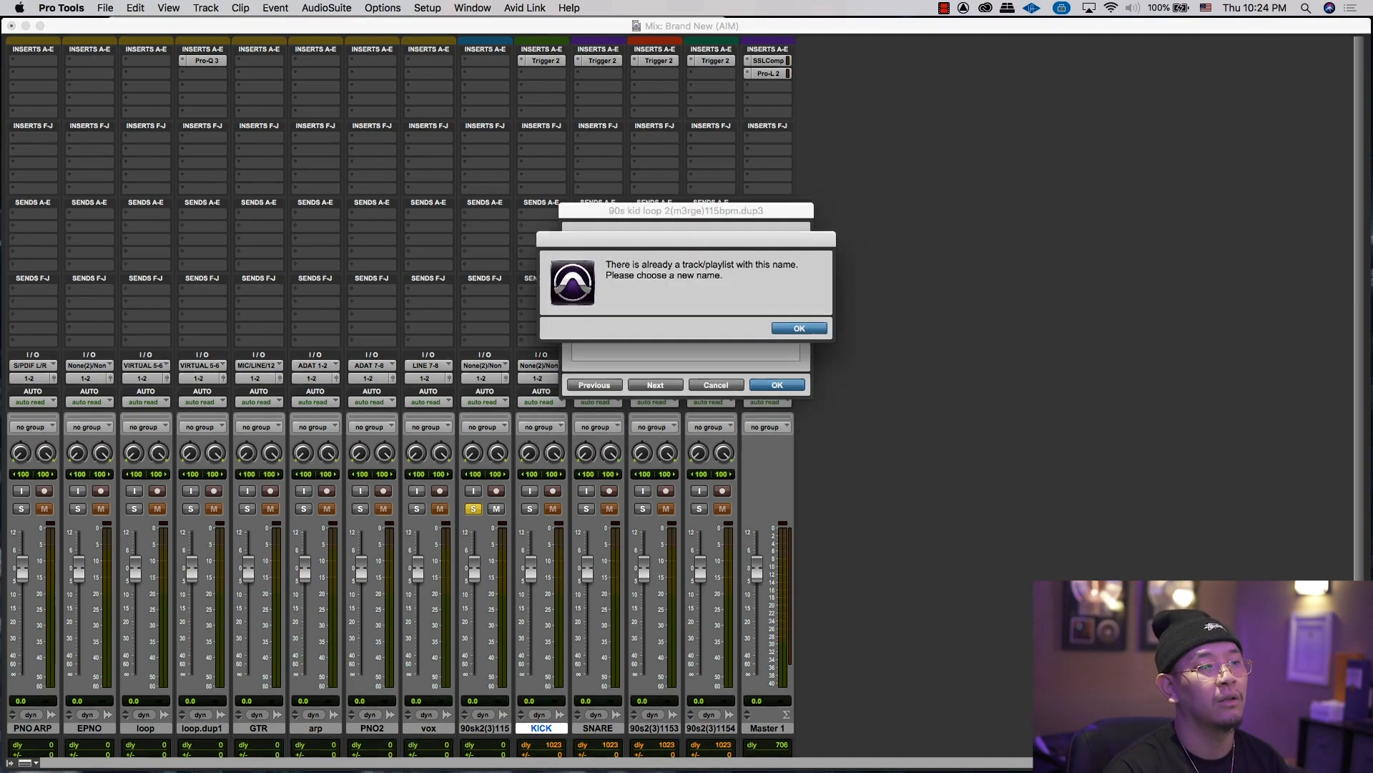
pyautogui.click(800, 328)
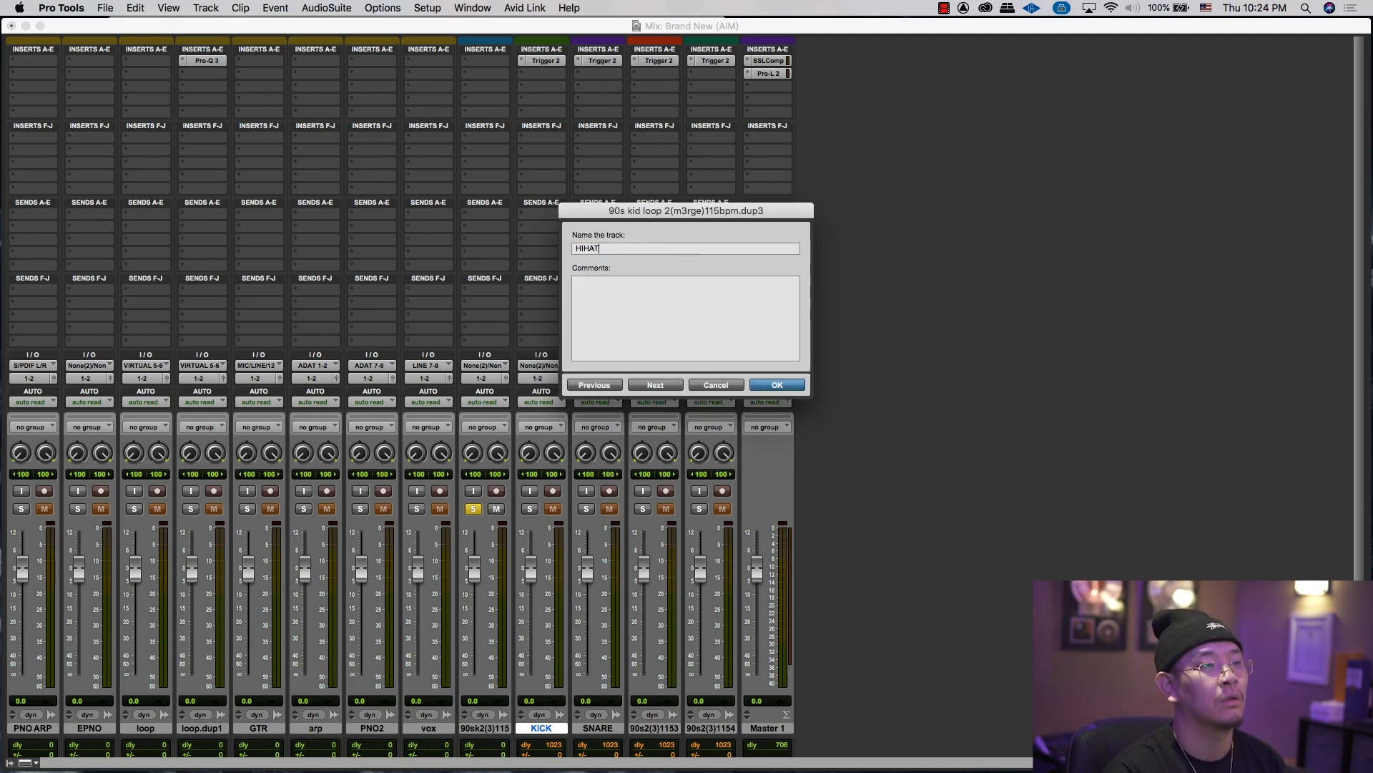
pyautogui.press('Return')
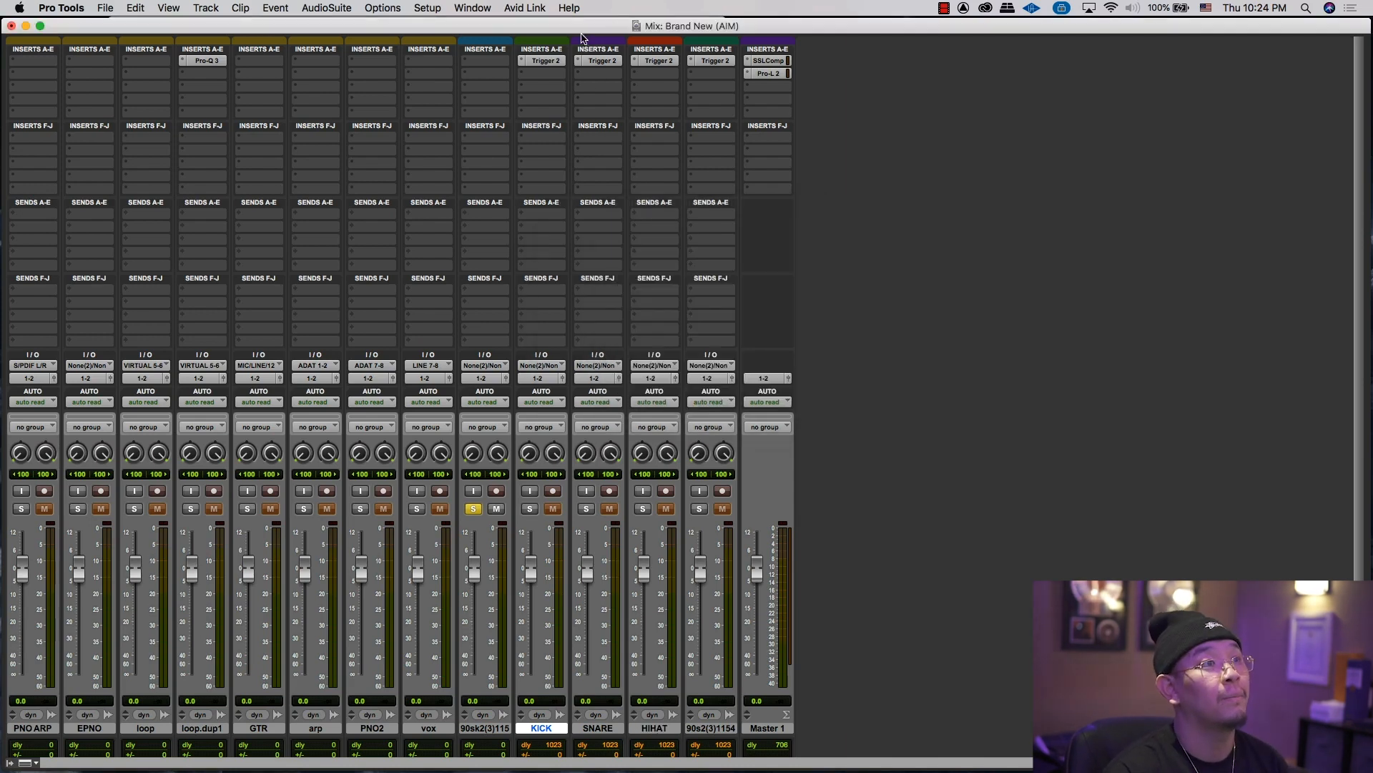
# Step: Look through the Trigger 2 inserts on the KICK and SNARE tracks and return to the Edit window
pyautogui.click(544, 63)
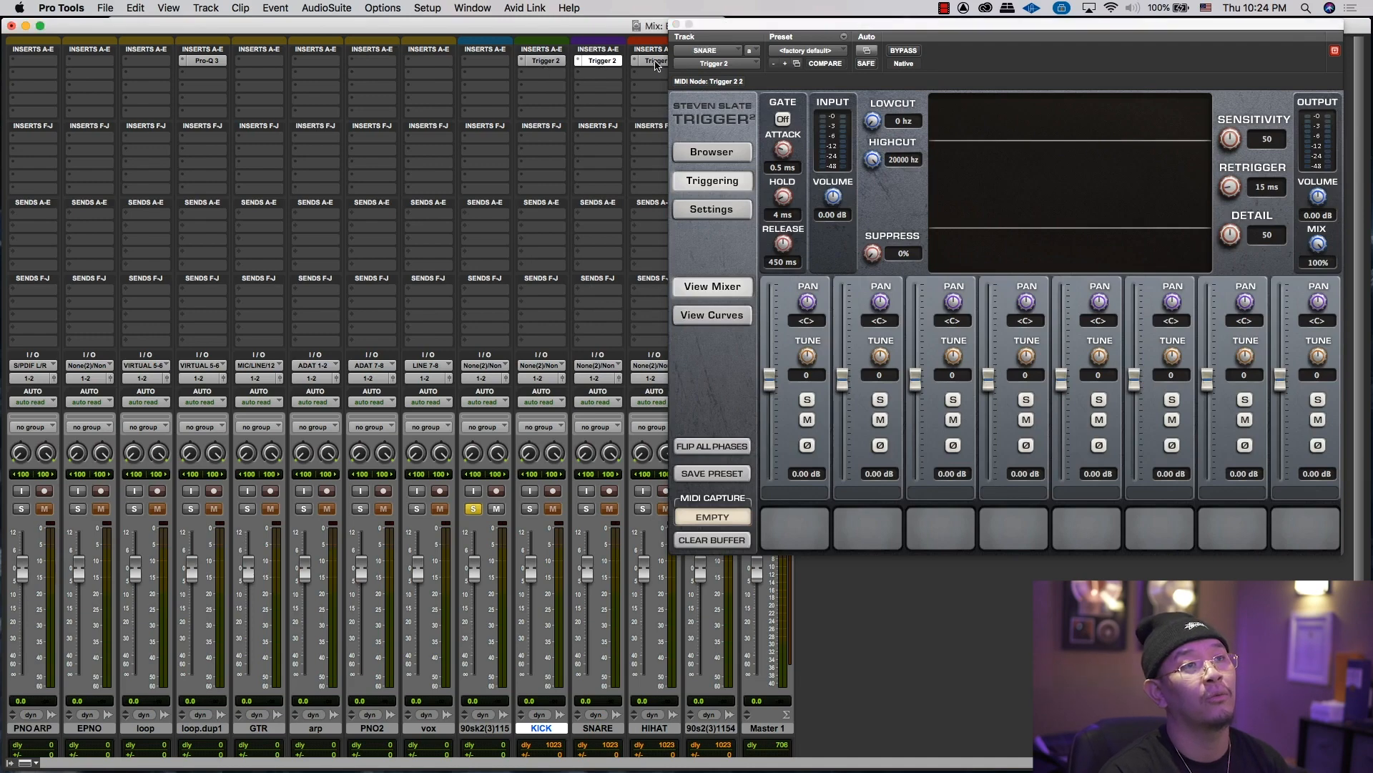
pyautogui.click(544, 63)
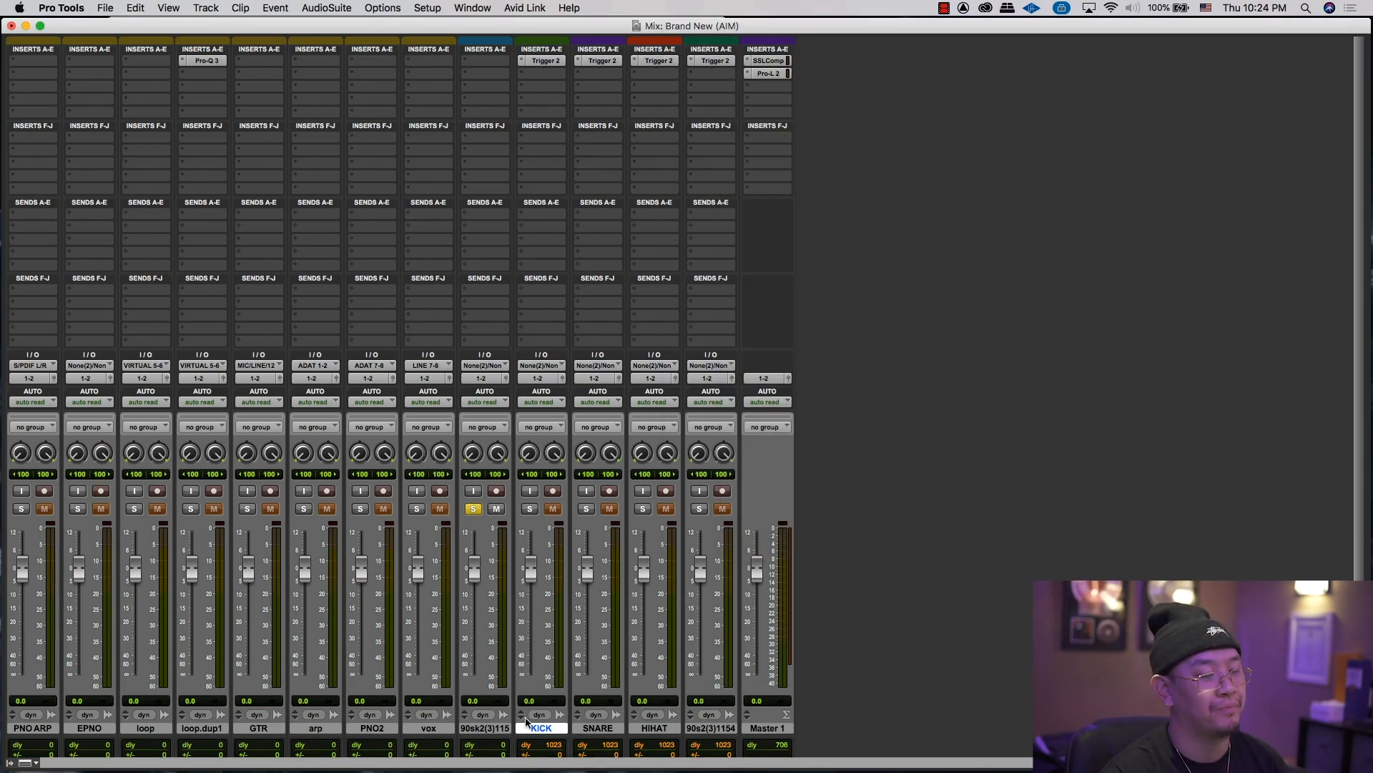
pyautogui.press('super+equal')
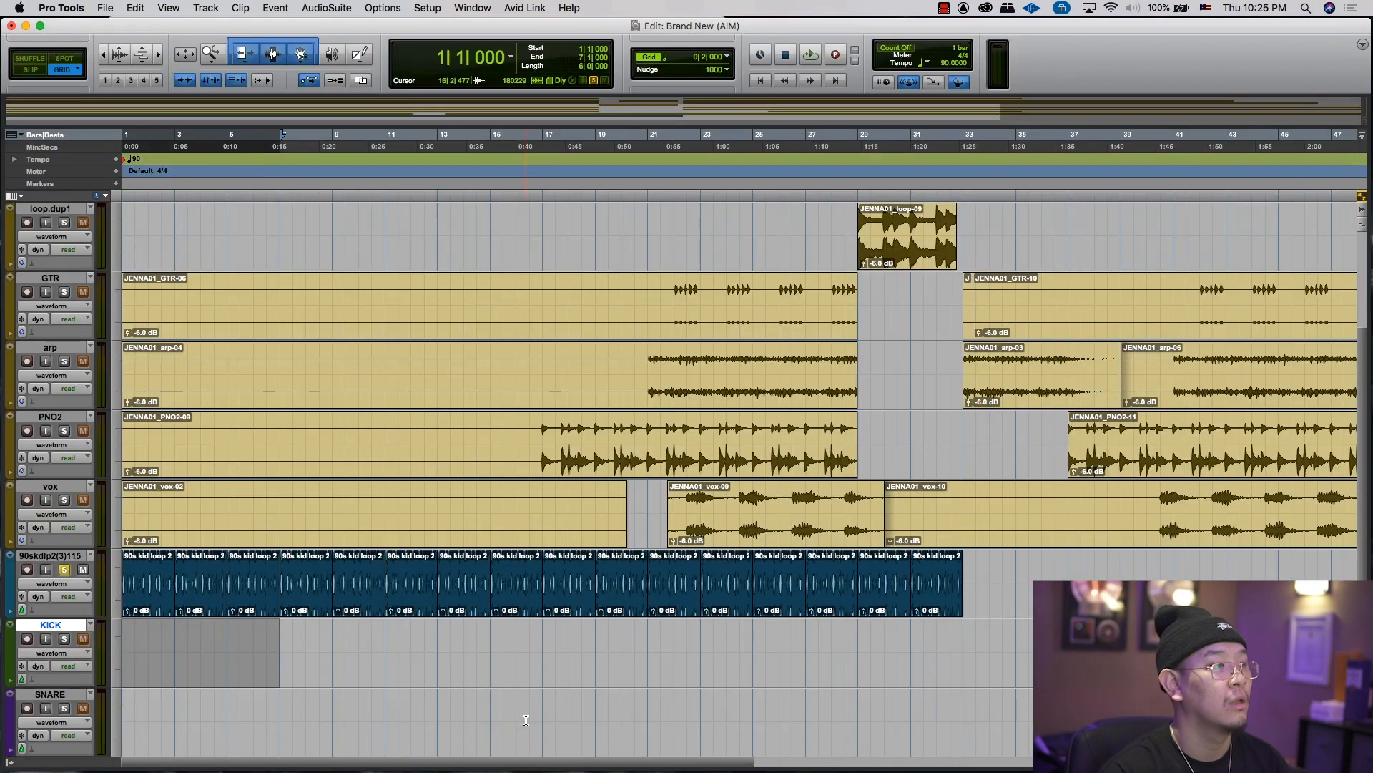
# Step: Select the first drum loop clip and audition it from bar 1
pyautogui.doubleClick(152, 579)
pyautogui.hotkey('alt', 'f')
pyautogui.press('space')
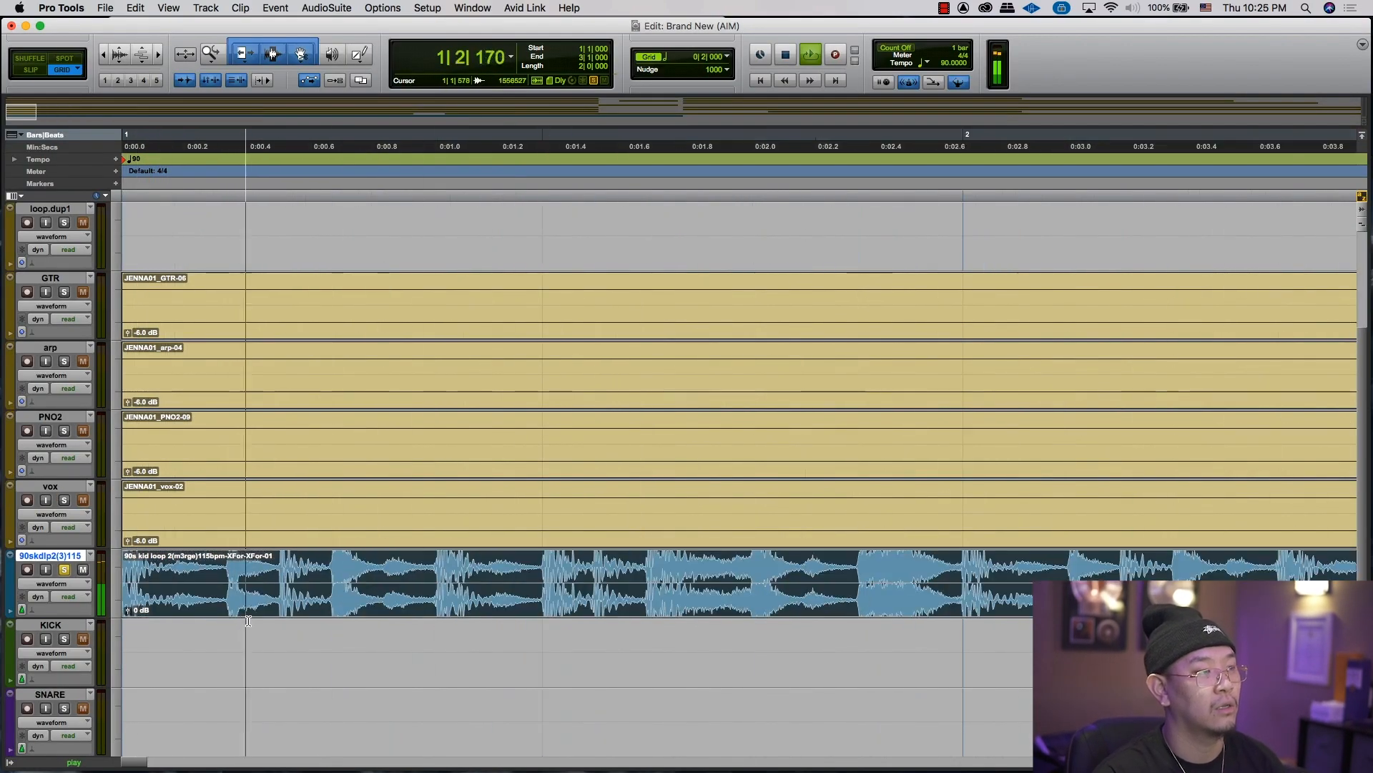
pyautogui.press('space')
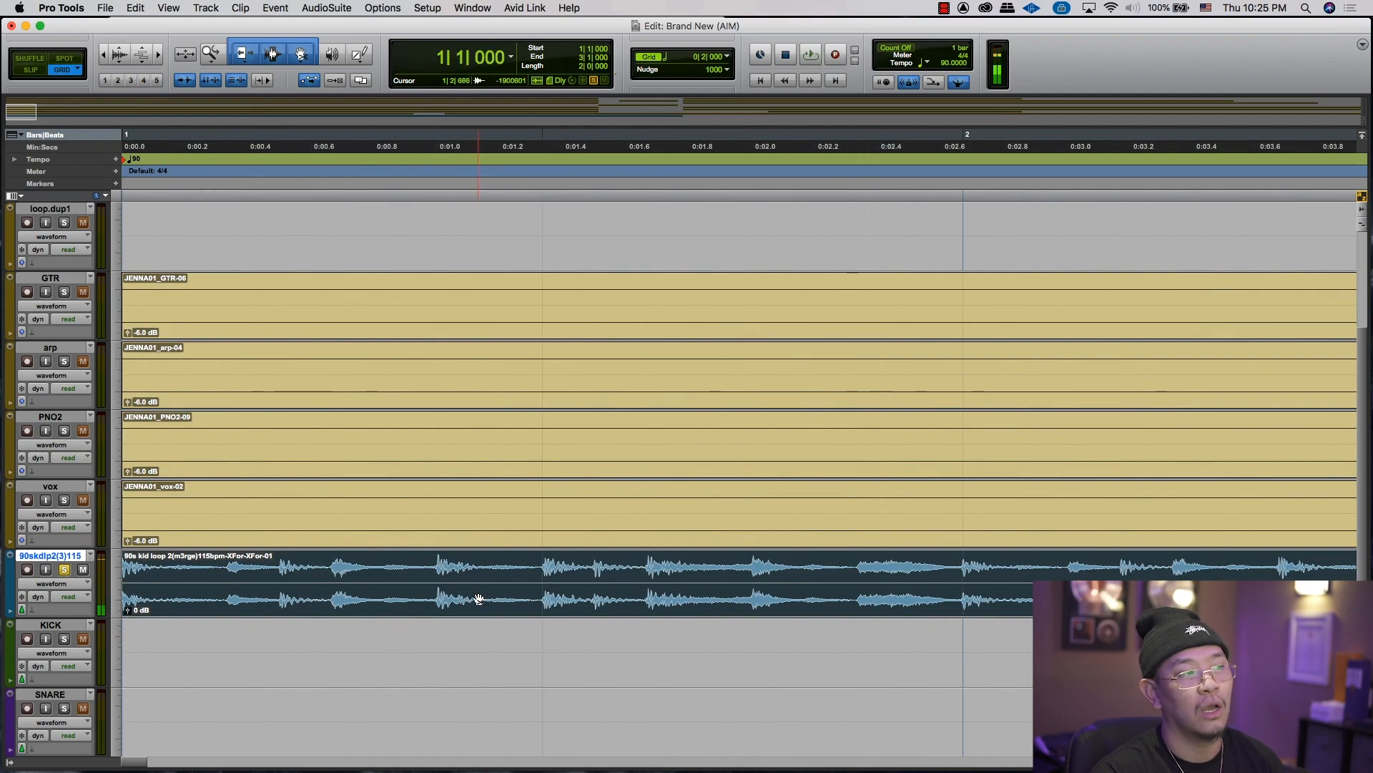
# Step: Switch to Slip mode and select a drum hit in the first loop clip from about 1|3|465 to 1|3|862
pyautogui.hotkey('alt', 'f')
pyautogui.press('F2')
pyautogui.click(166, 574)
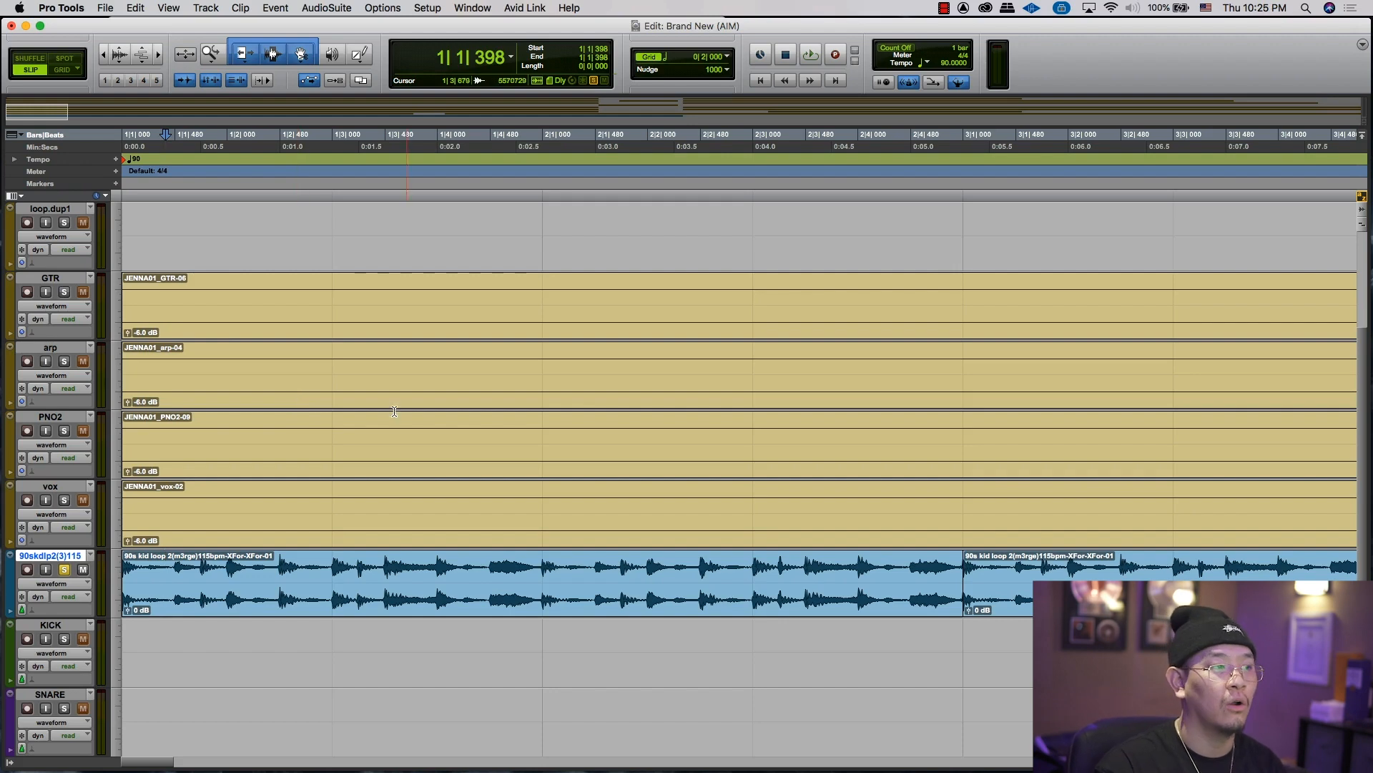
pyautogui.press('super+bracketright')
pyautogui.press('super+bracketright')
pyautogui.press('super+bracketright')
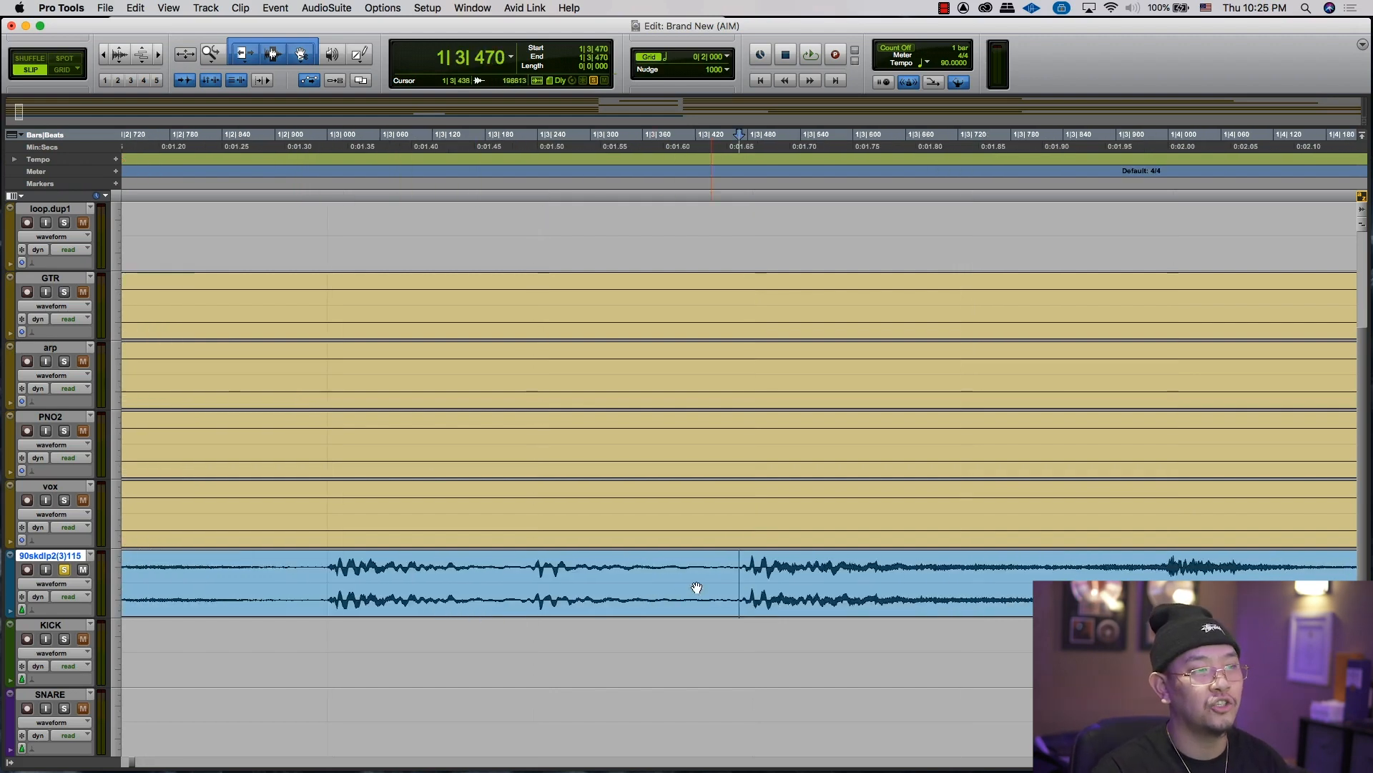
pyautogui.moveTo(735, 581); pyautogui.dragTo(1083, 594)
pyautogui.press('r')
pyautogui.press('r')
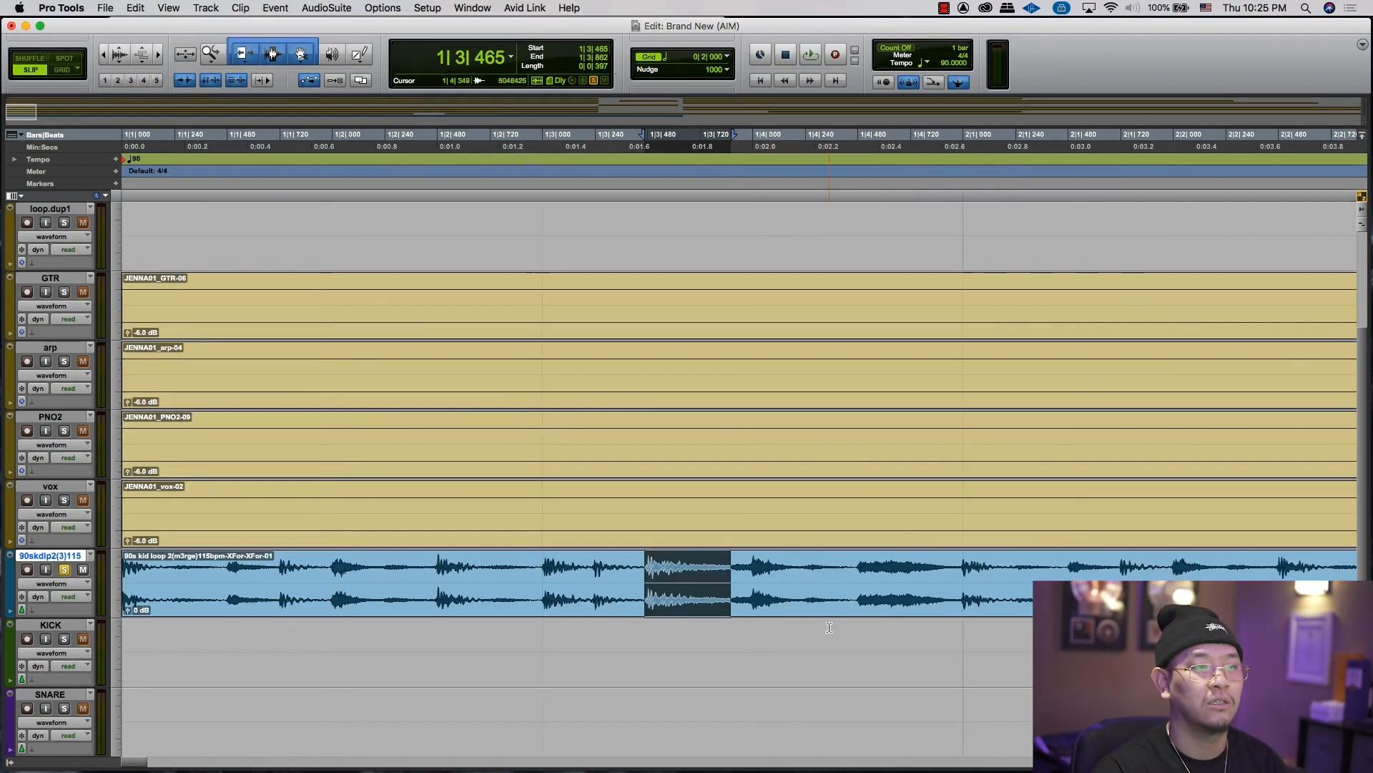
# Step: Separate the drum hit from 1|3|473 to 1|3|865 into its own clip and audition it
pyautogui.moveTo(749, 579)
pyautogui.mouseDown()
pyautogui.moveTo(648, 585)
pyautogui.moveTo(733, 583)
pyautogui.mouseUp()
pyautogui.press('b')
pyautogui.press('space')
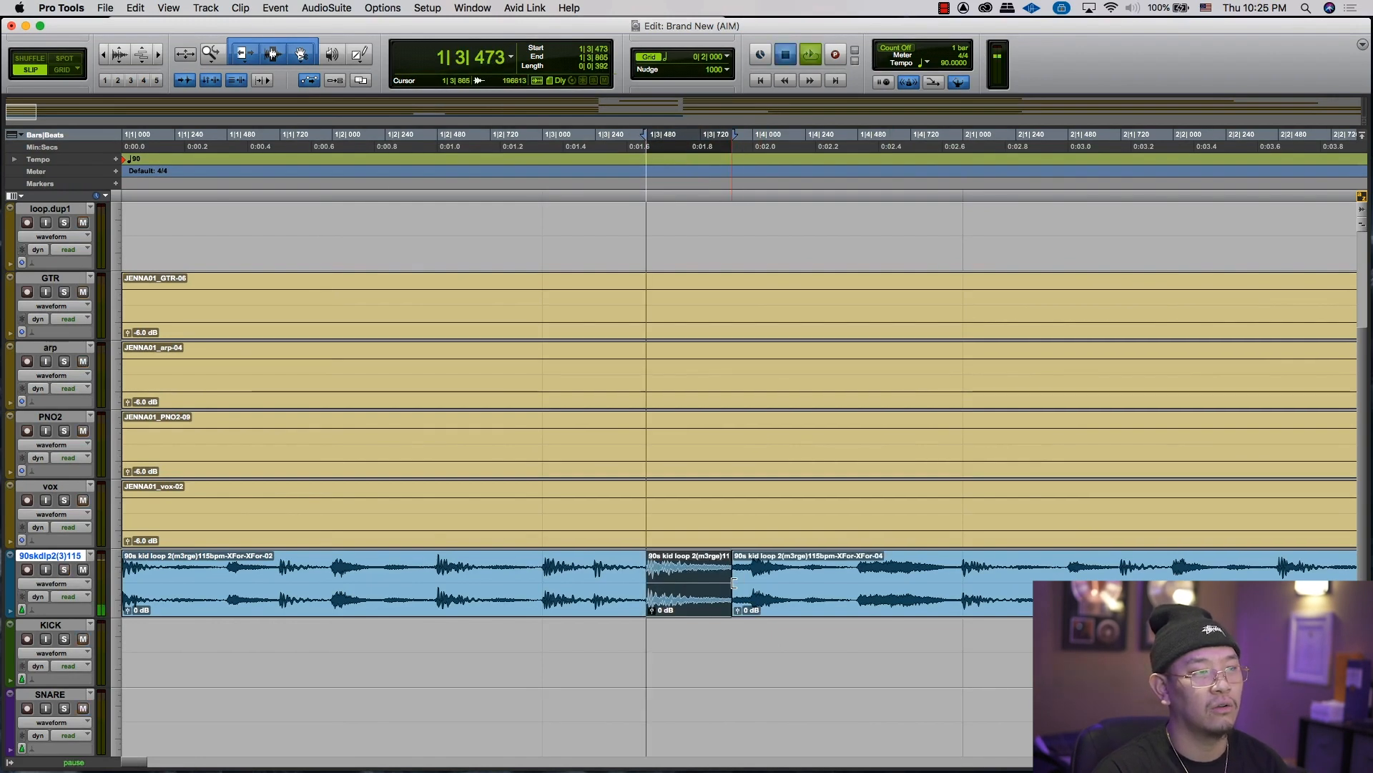
pyautogui.hotkey('shift', 's')
pyautogui.press('space')
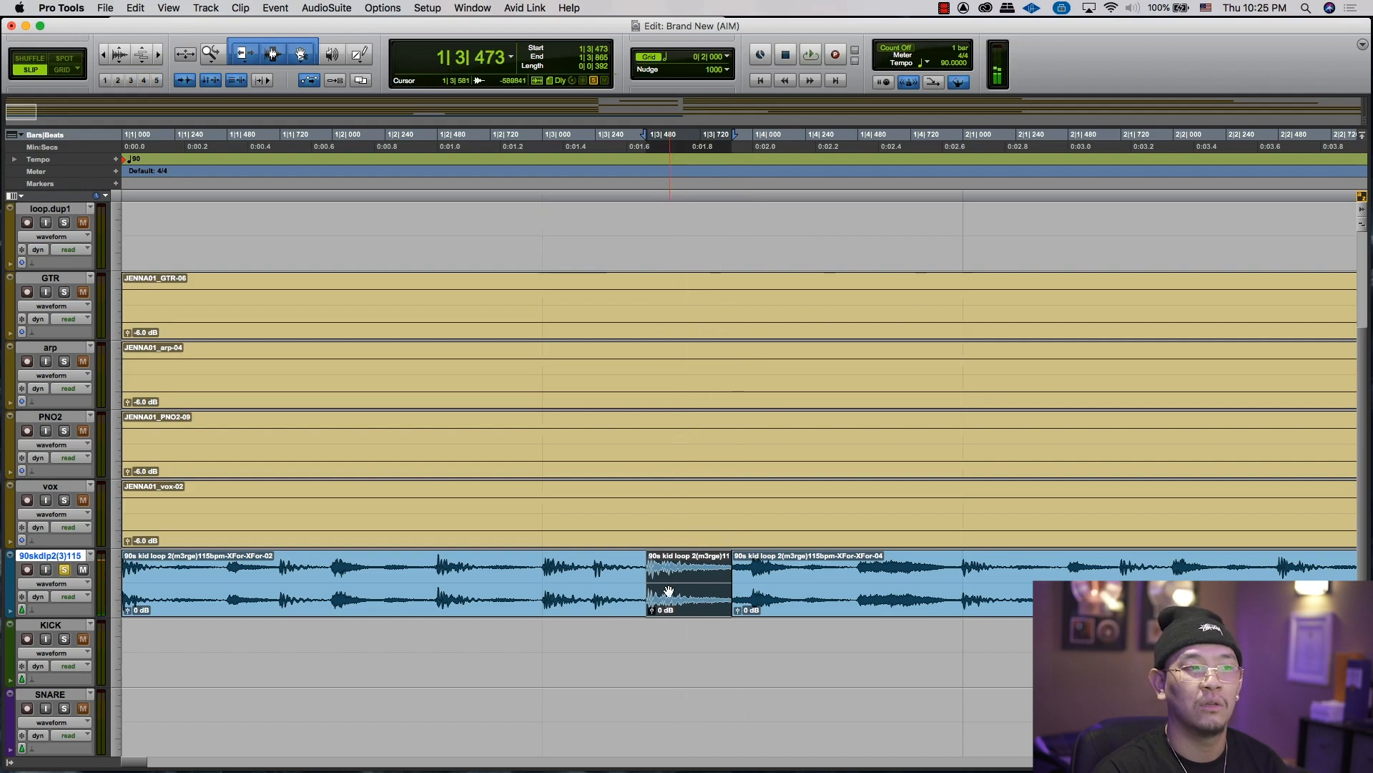
# Step: Undo the manual separation of the drum hit and return to Grid mode
pyautogui.press('super+bracketright')
pyautogui.press('super+bracketright')
pyautogui.moveTo(768, 567); pyautogui.dragTo(746, 583)
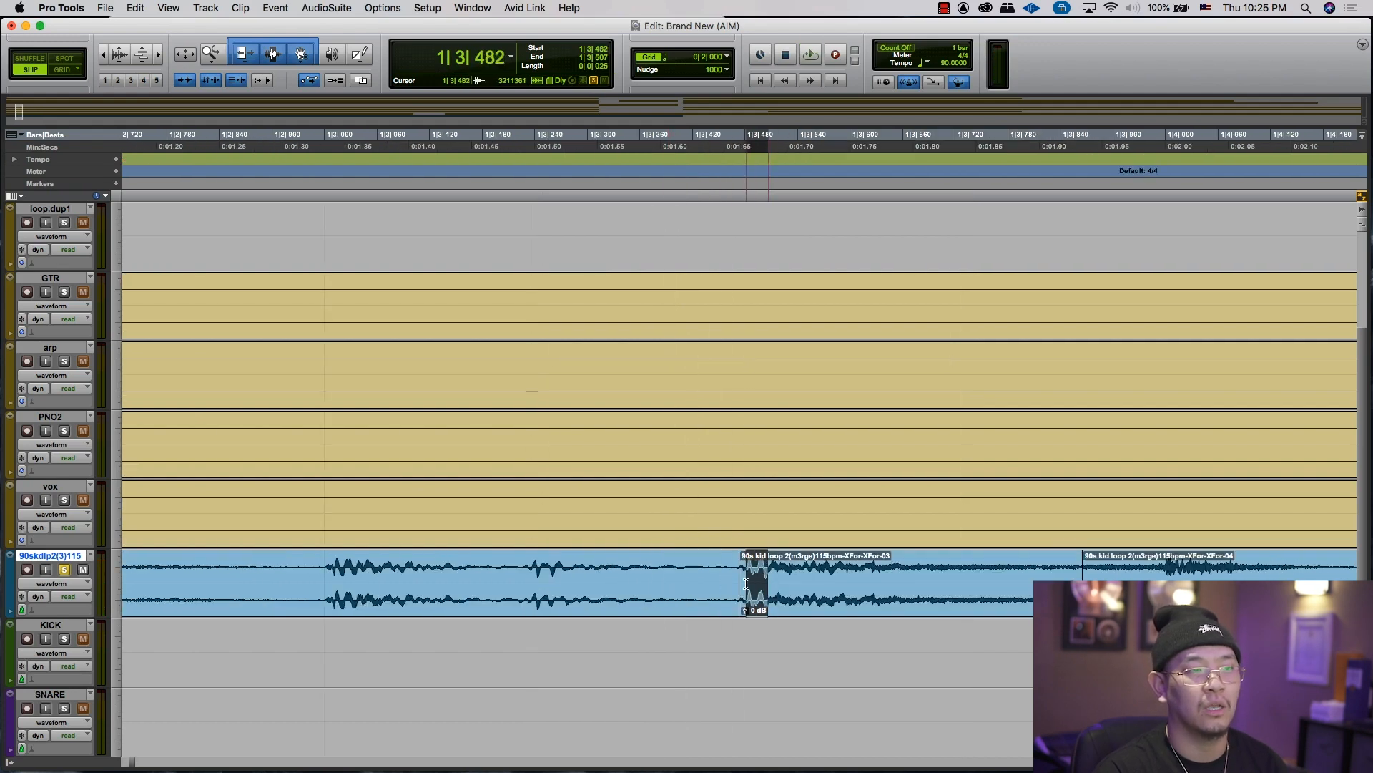
pyautogui.press('super+z')
pyautogui.press('r')
pyautogui.press('r')
pyautogui.press('r')
pyautogui.press('F4')
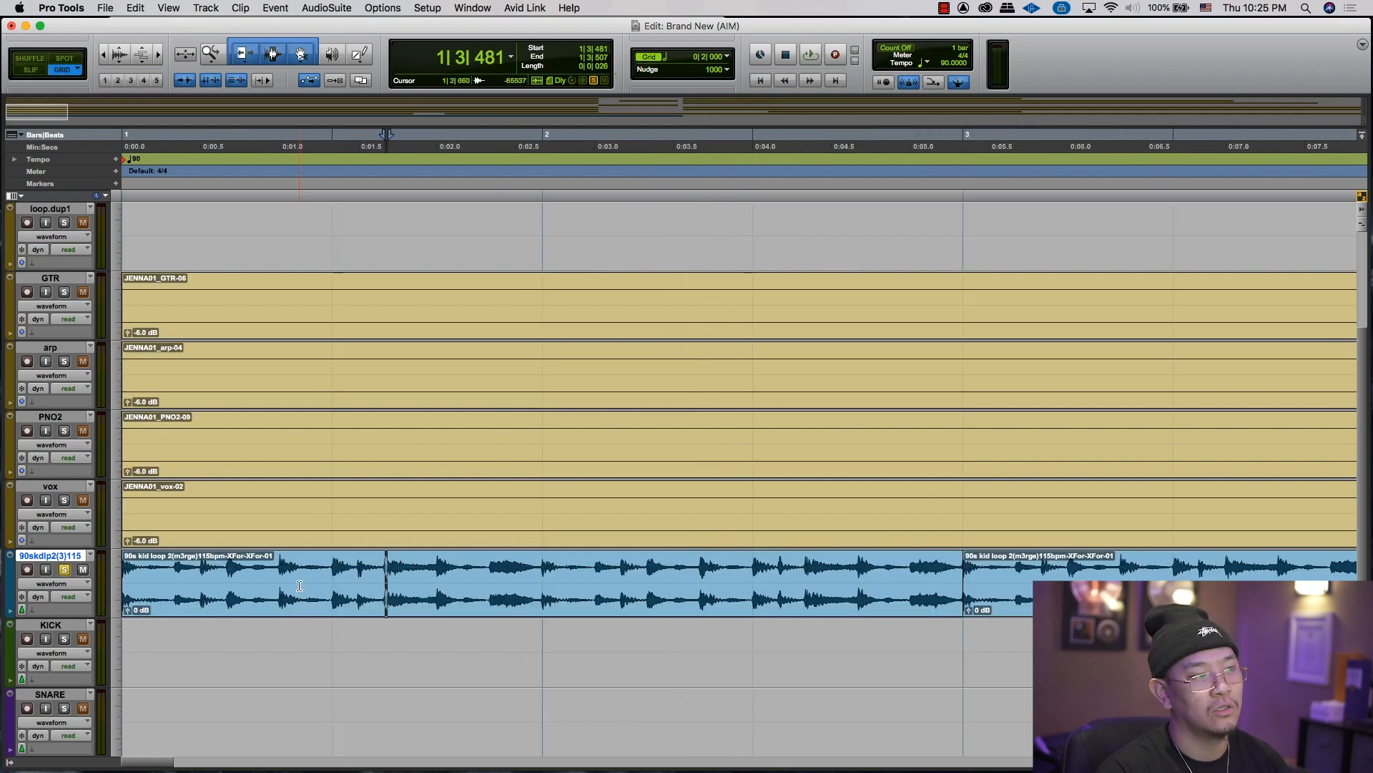
# Step: Use Tab to Transients to place the edit cursor at the 1|1|482 transient in the first drum loop clip
pyautogui.click(186, 576)
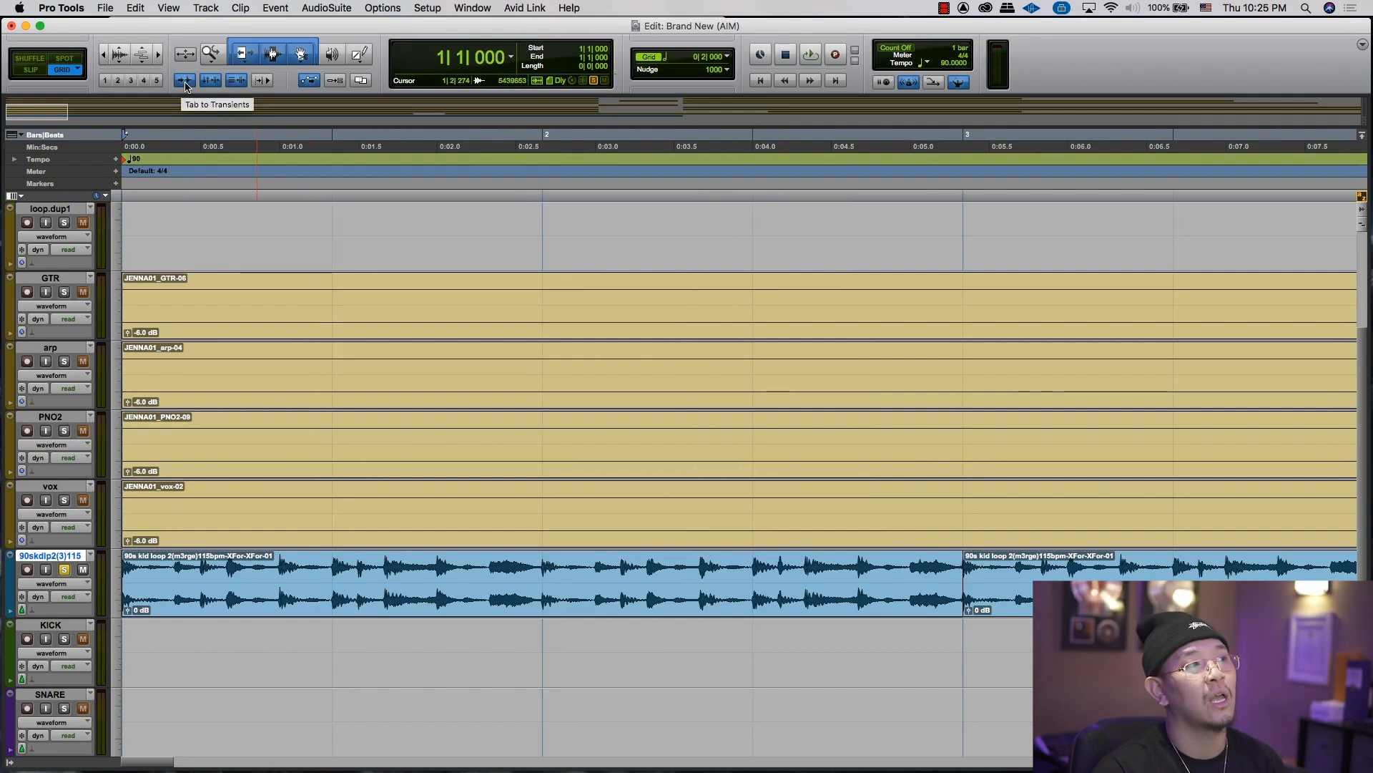
pyautogui.click(185, 85)
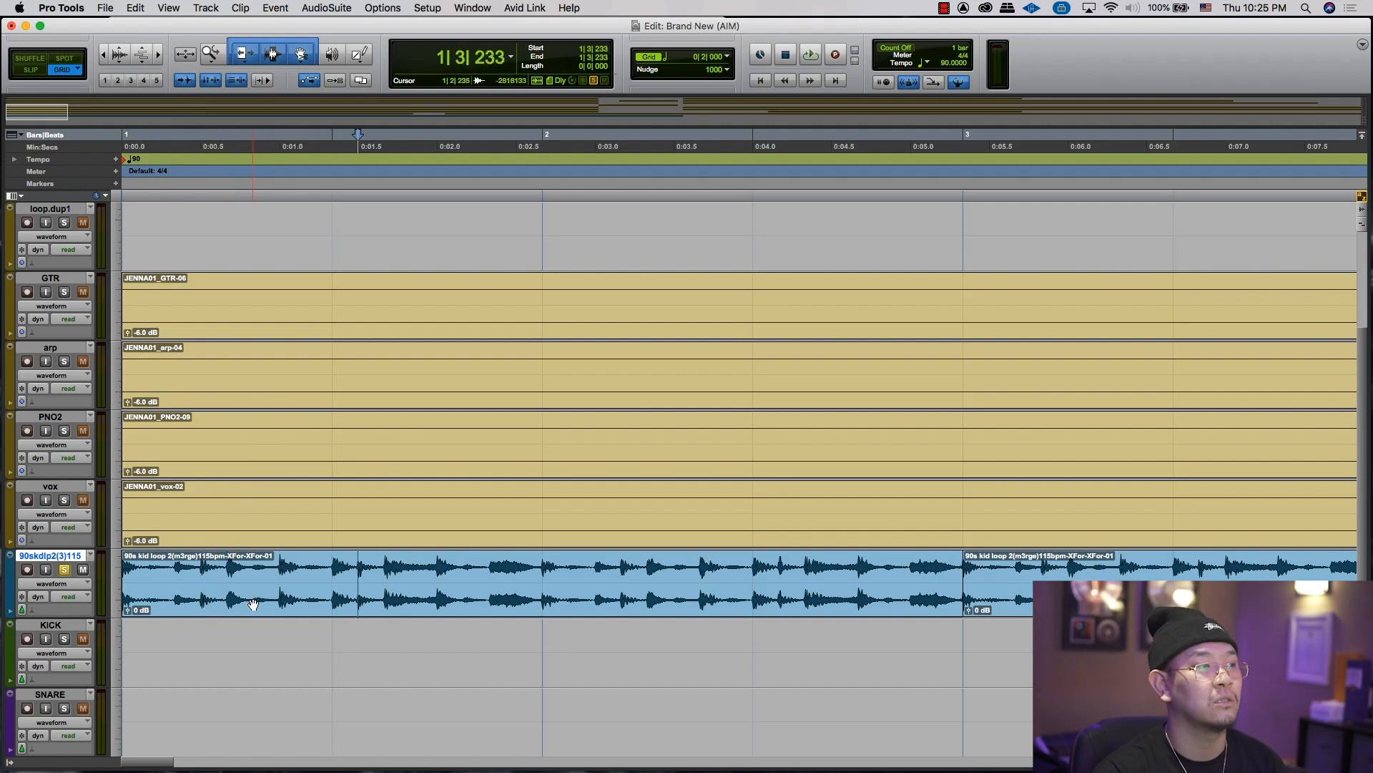
pyautogui.click(144, 565)
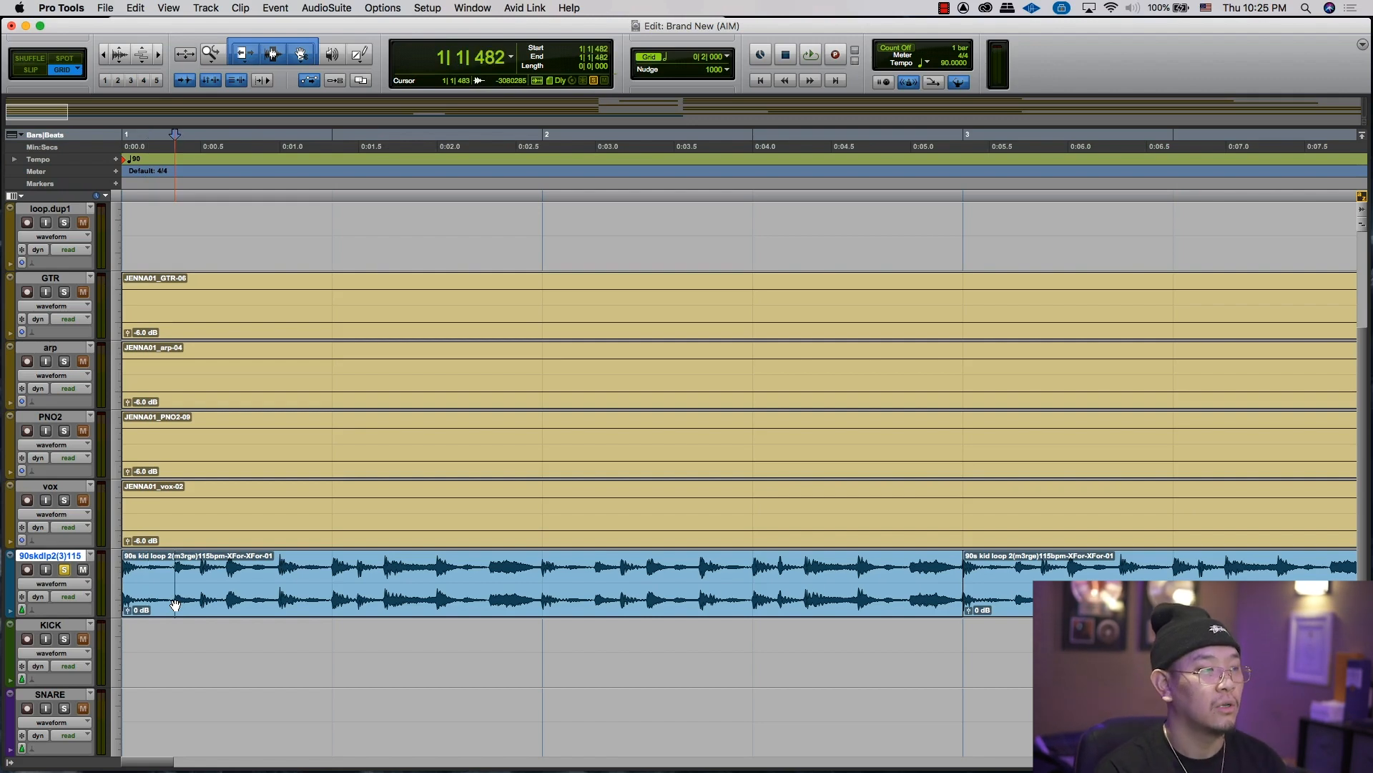
# Step: Separate the first two-bar drum loop clip at each transient from 1|1|482 through to the end of bar 2
pyautogui.press('b')
pyautogui.press('Tab')
pyautogui.press('b')
pyautogui.press('Tab')
pyautogui.press('b')
pyautogui.press('Tab')
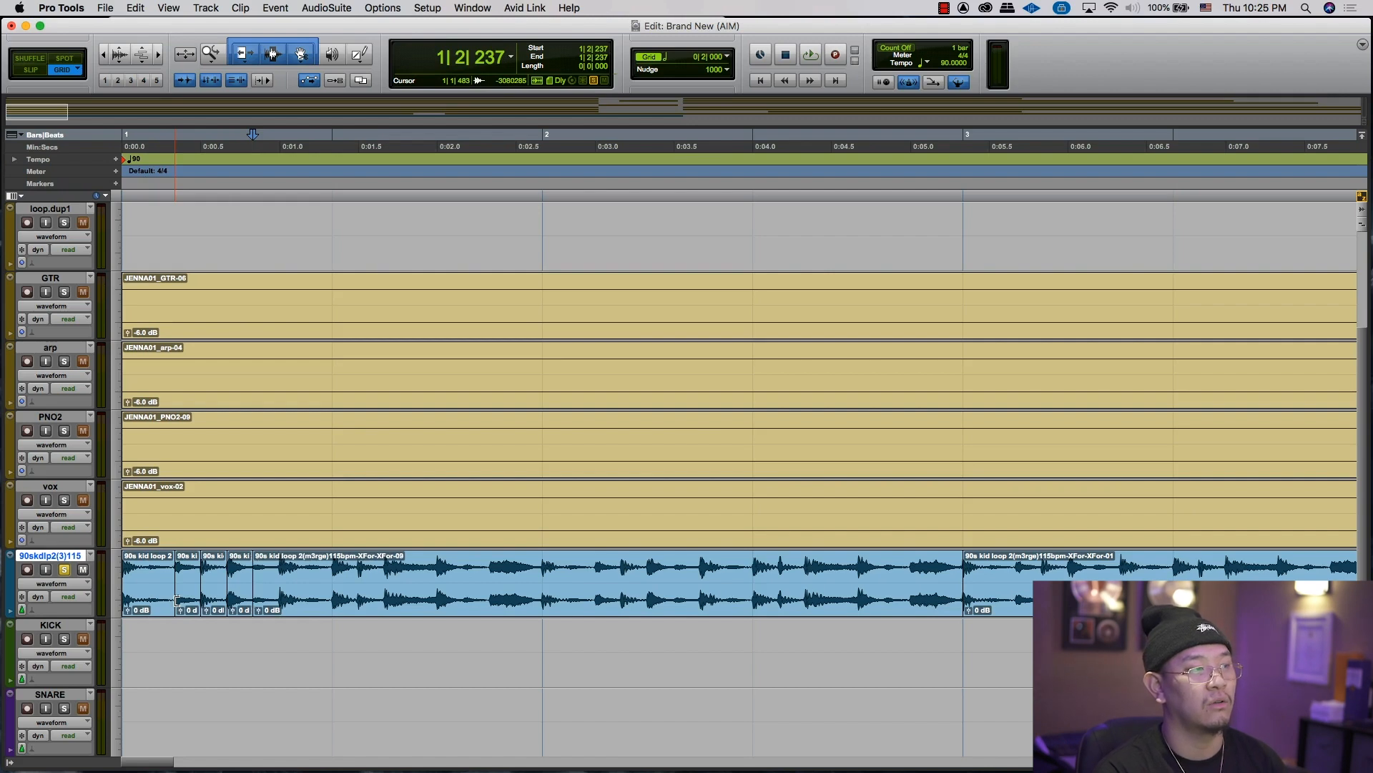
pyautogui.press('Tab')
pyautogui.press('b')
pyautogui.press('Tab')
pyautogui.press('b')
pyautogui.press('Tab')
pyautogui.press('b')
pyautogui.press('Tab')
pyautogui.press('b')
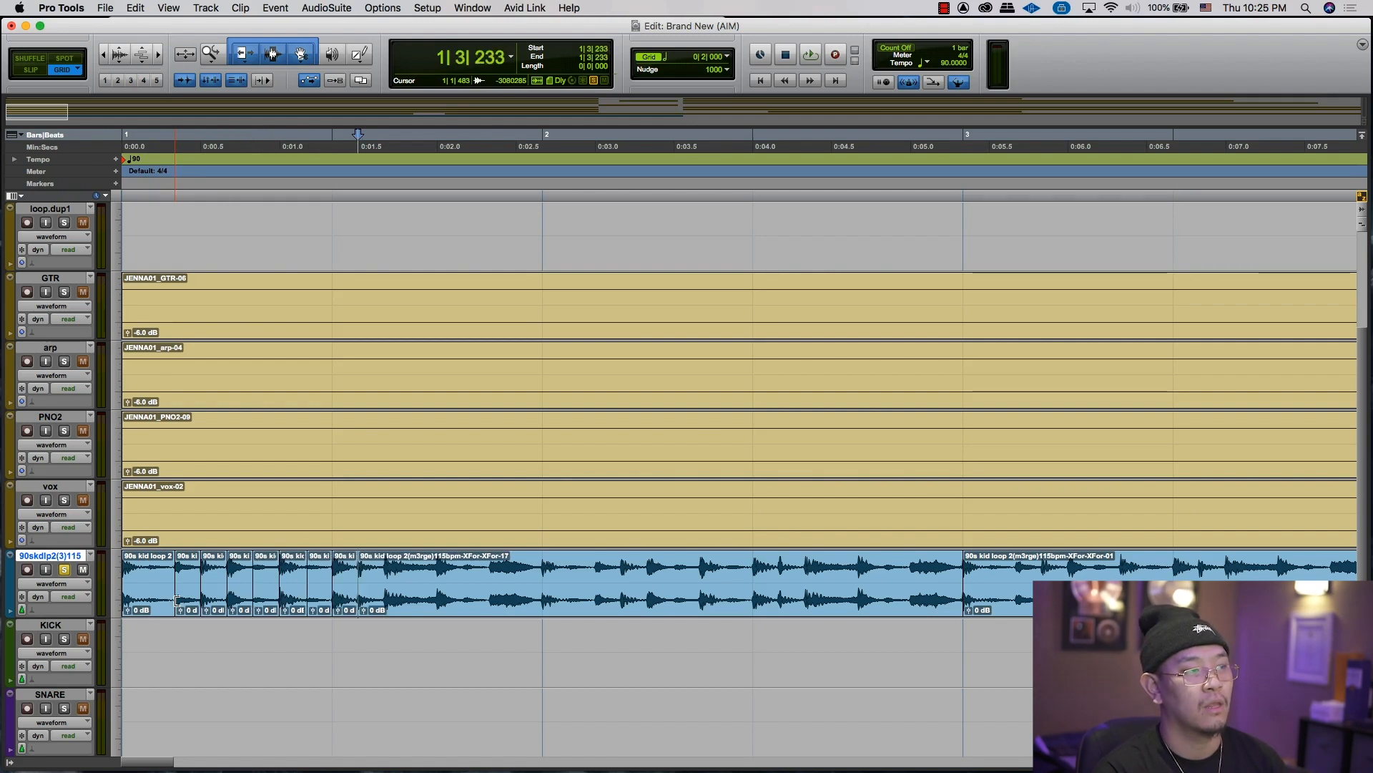
pyautogui.press('Tab')
pyautogui.press('b')
pyautogui.press('Tab')
pyautogui.press('b')
pyautogui.press('Tab')
pyautogui.press('b')
pyautogui.press('Tab')
pyautogui.press('b')
pyautogui.press('Tab')
pyautogui.press('b')
pyautogui.press('Tab')
pyautogui.press('b')
pyautogui.press('Tab')
pyautogui.press('b')
pyautogui.press('Tab')
pyautogui.press('b')
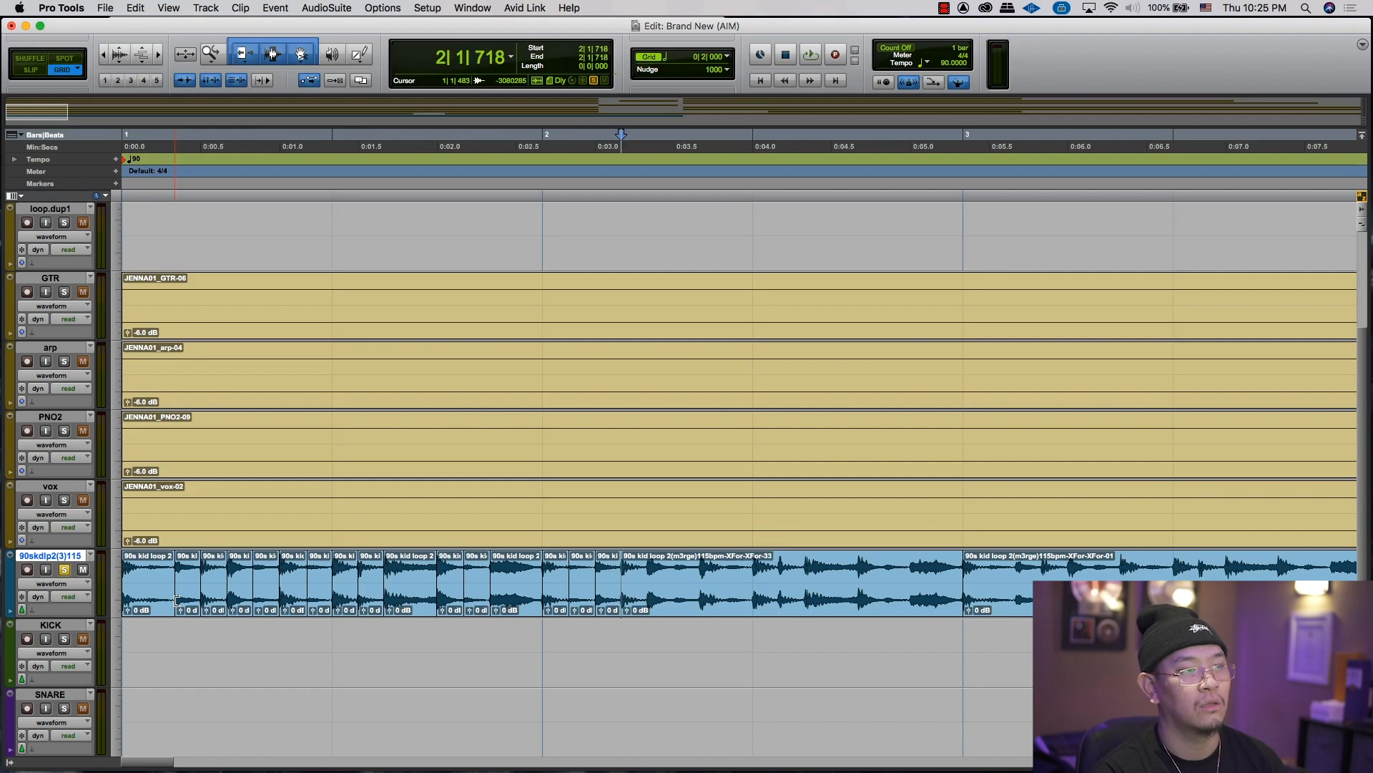
pyautogui.press('Tab')
pyautogui.press('b')
pyautogui.press('Tab')
pyautogui.press('b')
pyautogui.press('Tab')
pyautogui.press('b')
pyautogui.press('Tab')
pyautogui.press('b')
pyautogui.press('Tab')
pyautogui.press('b')
pyautogui.press('Tab')
pyautogui.press('b')
pyautogui.press('Tab')
pyautogui.press('b')
pyautogui.press('Tab')
pyautogui.press('Tab')
pyautogui.press('b')
pyautogui.press('Tab')
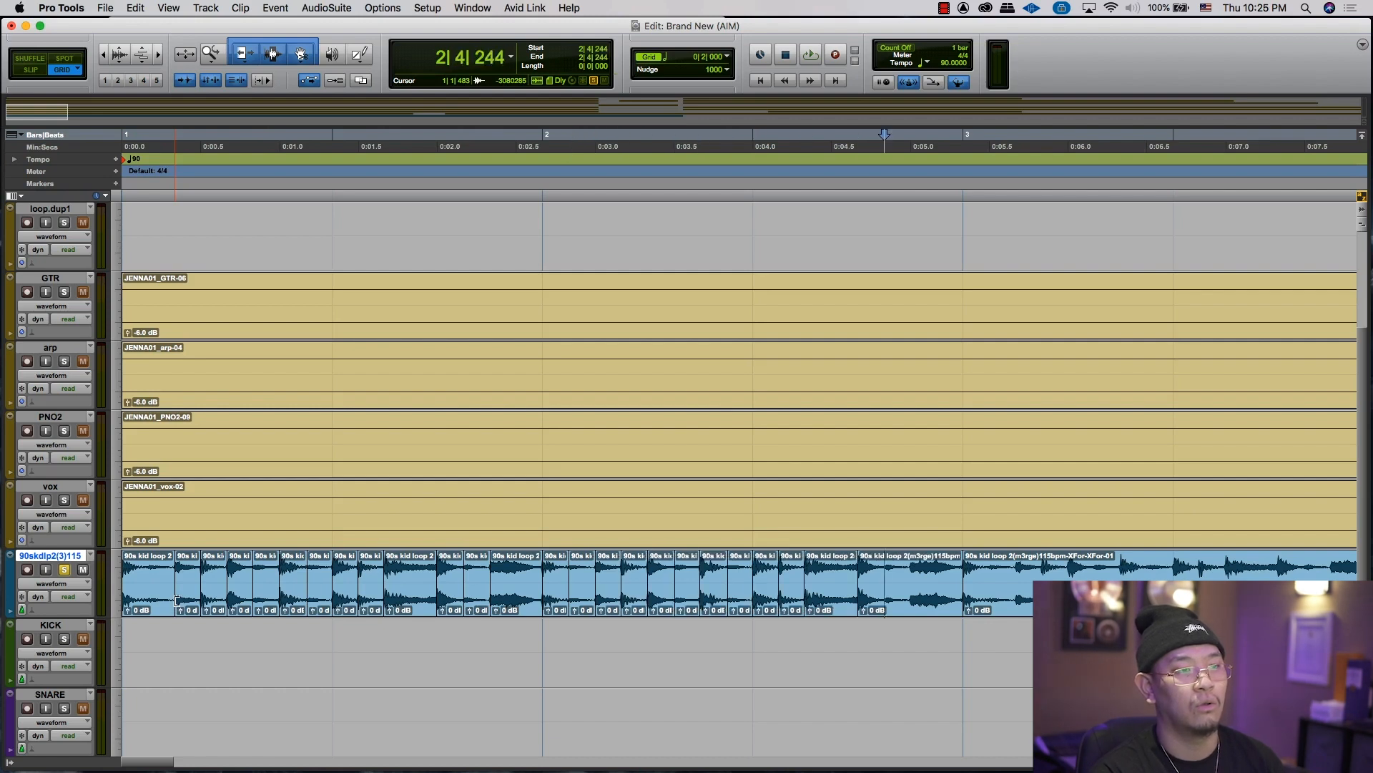
pyautogui.press('b')
pyautogui.press('Tab')
pyautogui.press('b')
pyautogui.press('Tab')
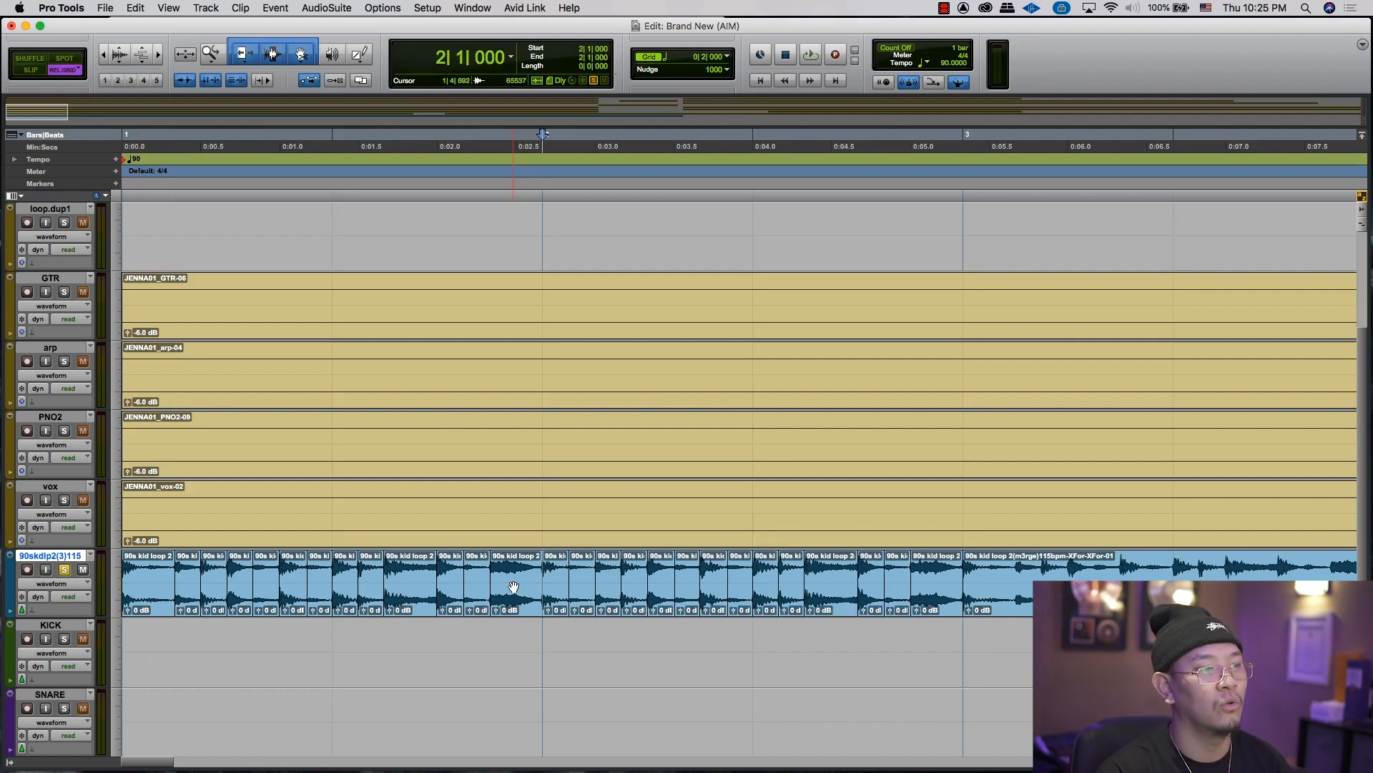
# Step: Separate the first slice at 1|1|241 and select the opening kick slice from 1|1|000
pyautogui.hotkey('shift', 'Return')
pyautogui.press('r')
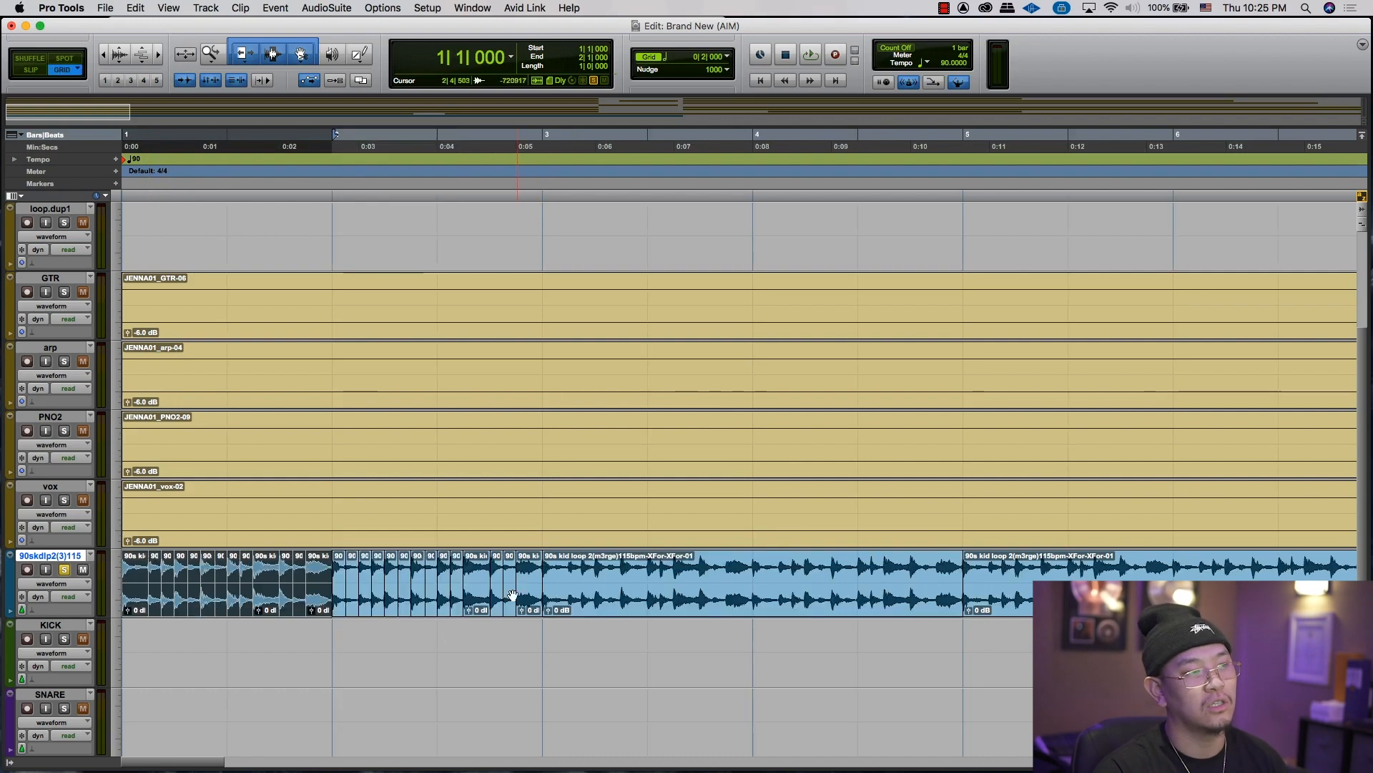
pyautogui.press('t')
pyautogui.press('t')
pyautogui.click(158, 565)
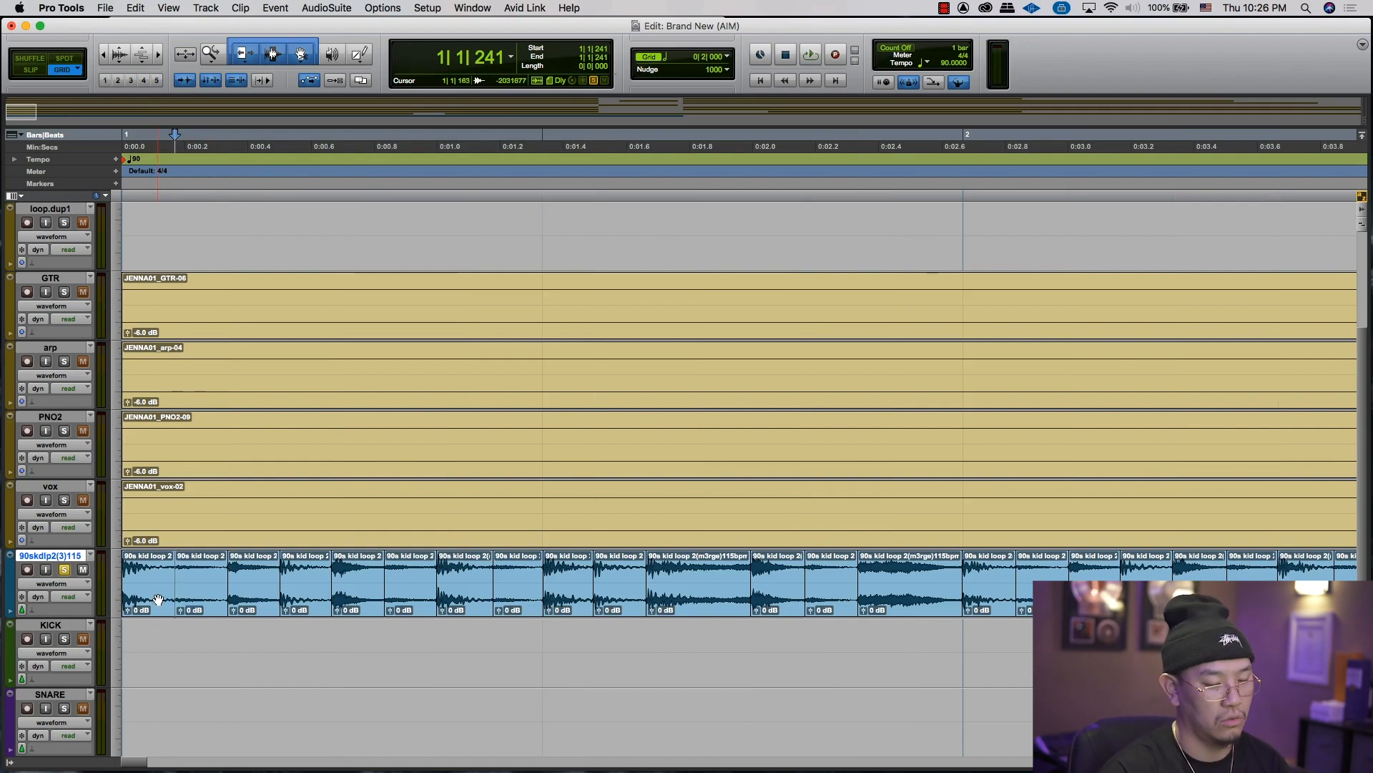
pyautogui.hotkey('shift', 'Return')
pyautogui.press('r')
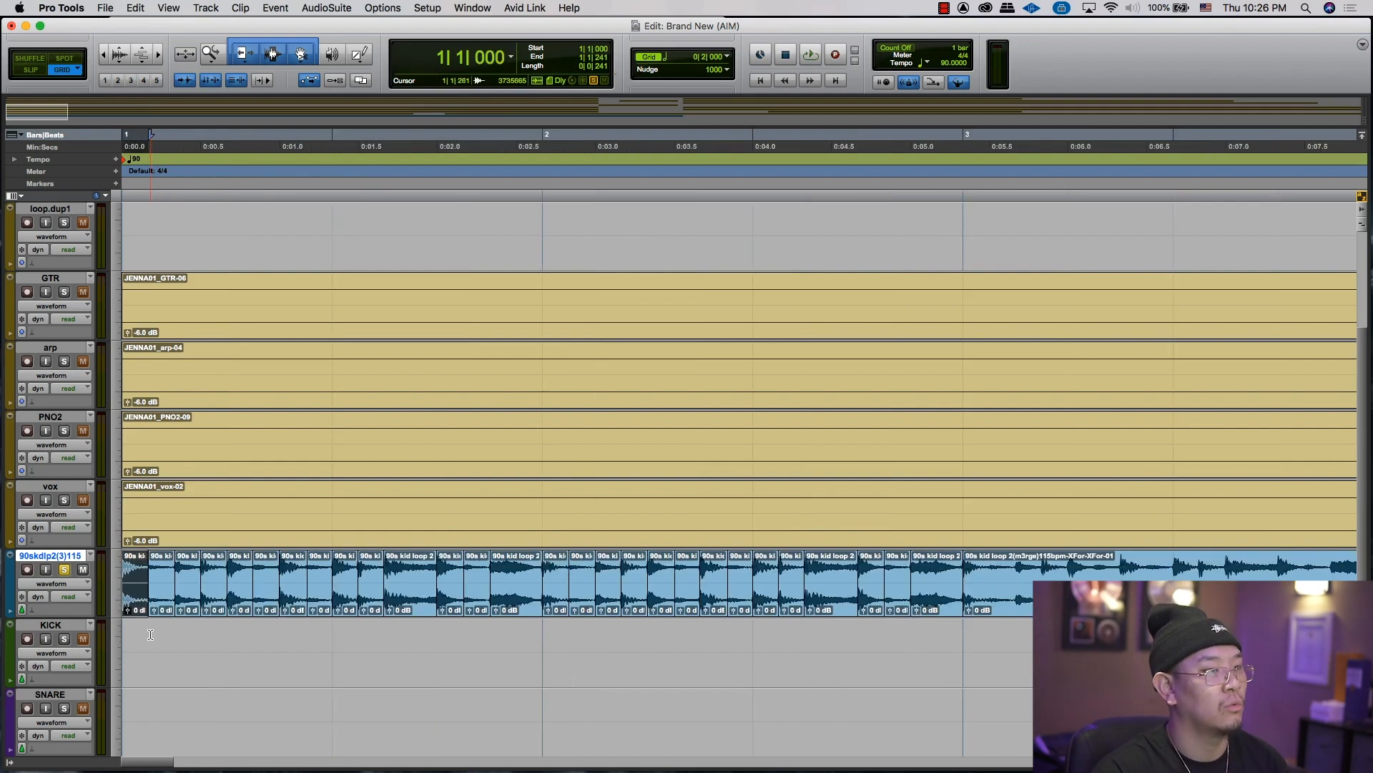
# Step: Move the opening kick slice from the loop track onto the KICK track at 1|1|000 and audition it soloed
pyautogui.hscroll(-3, 199, 614)
pyautogui.moveTo(141, 609); pyautogui.dragTo(210, 622)
pyautogui.press('space')
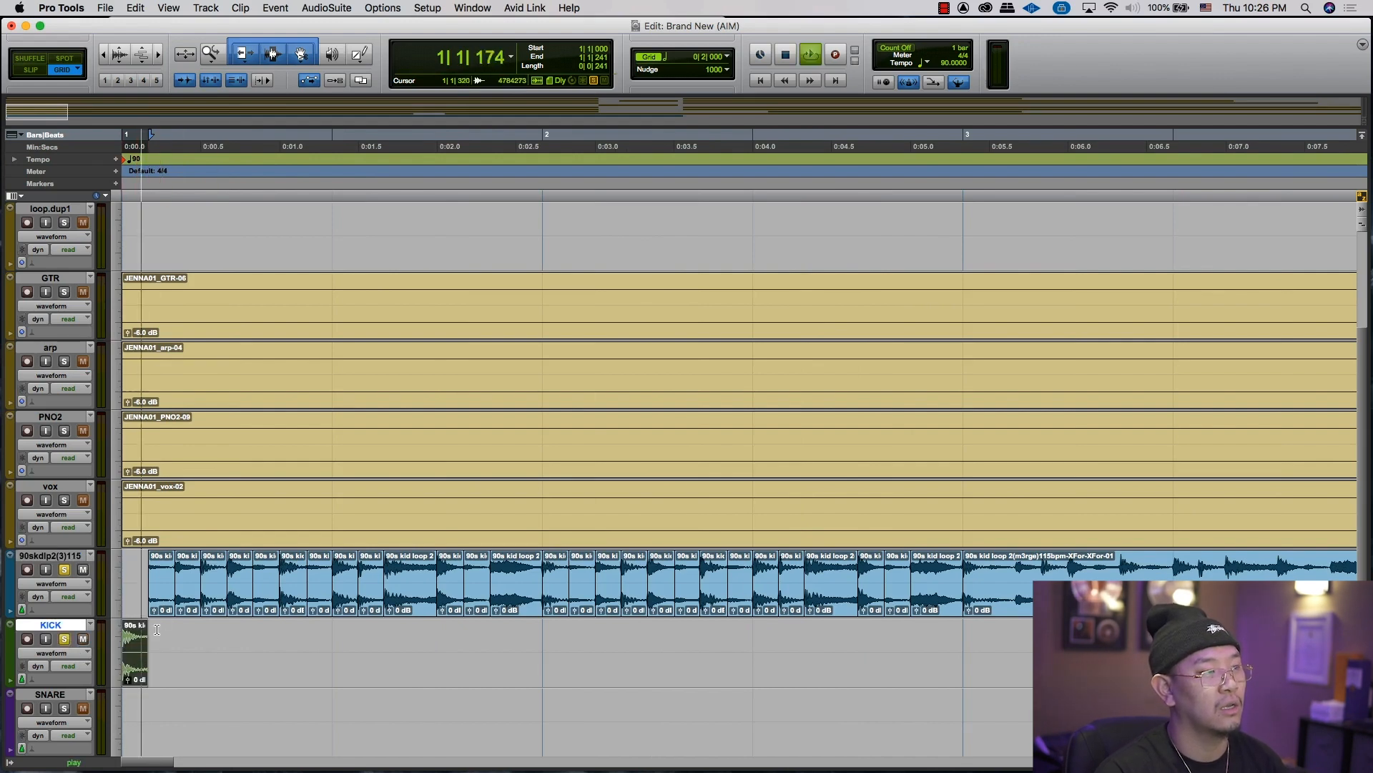
pyautogui.press('space')
pyautogui.press('super+equal')
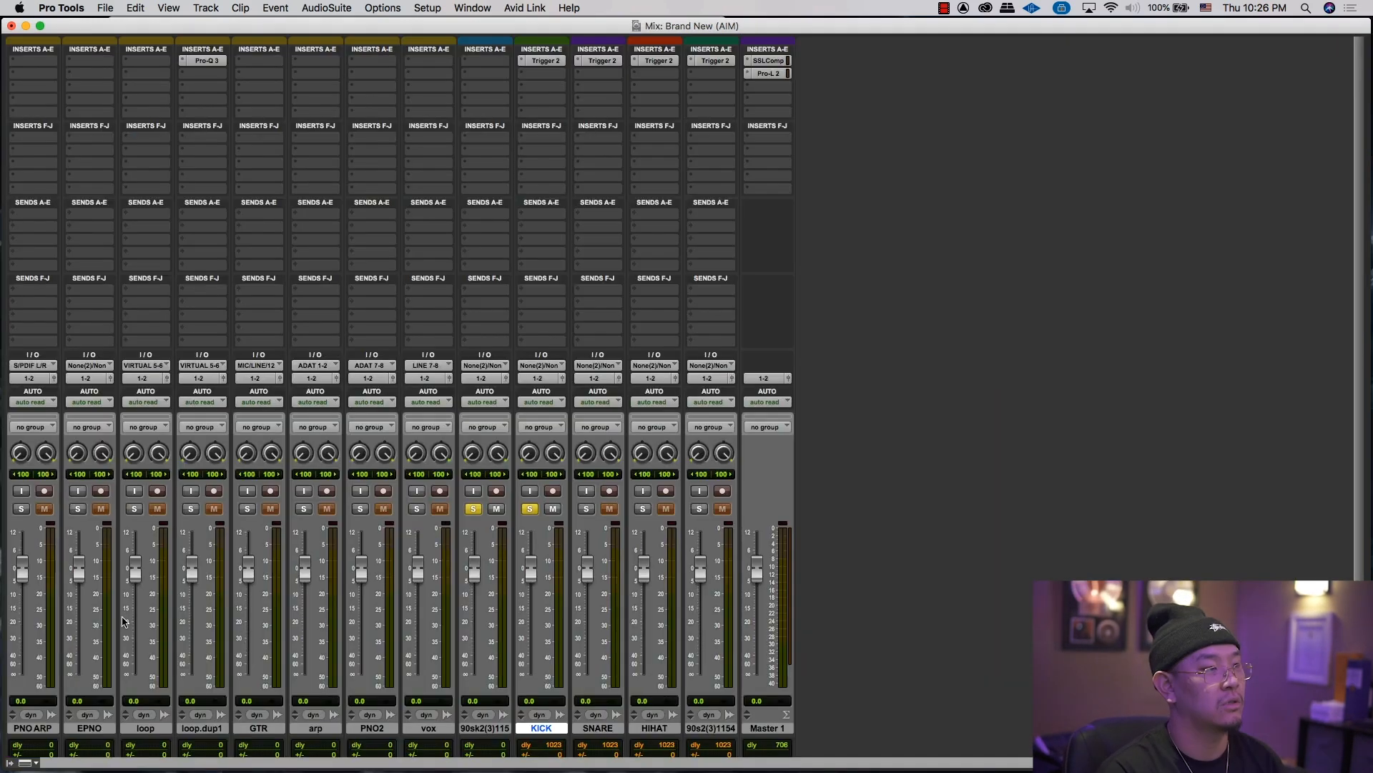
# Step: Open the KICK track's Trigger 2, bypass the drum tracks' Trigger 2 inserts, and return to the Edit window
pyautogui.click(545, 61)
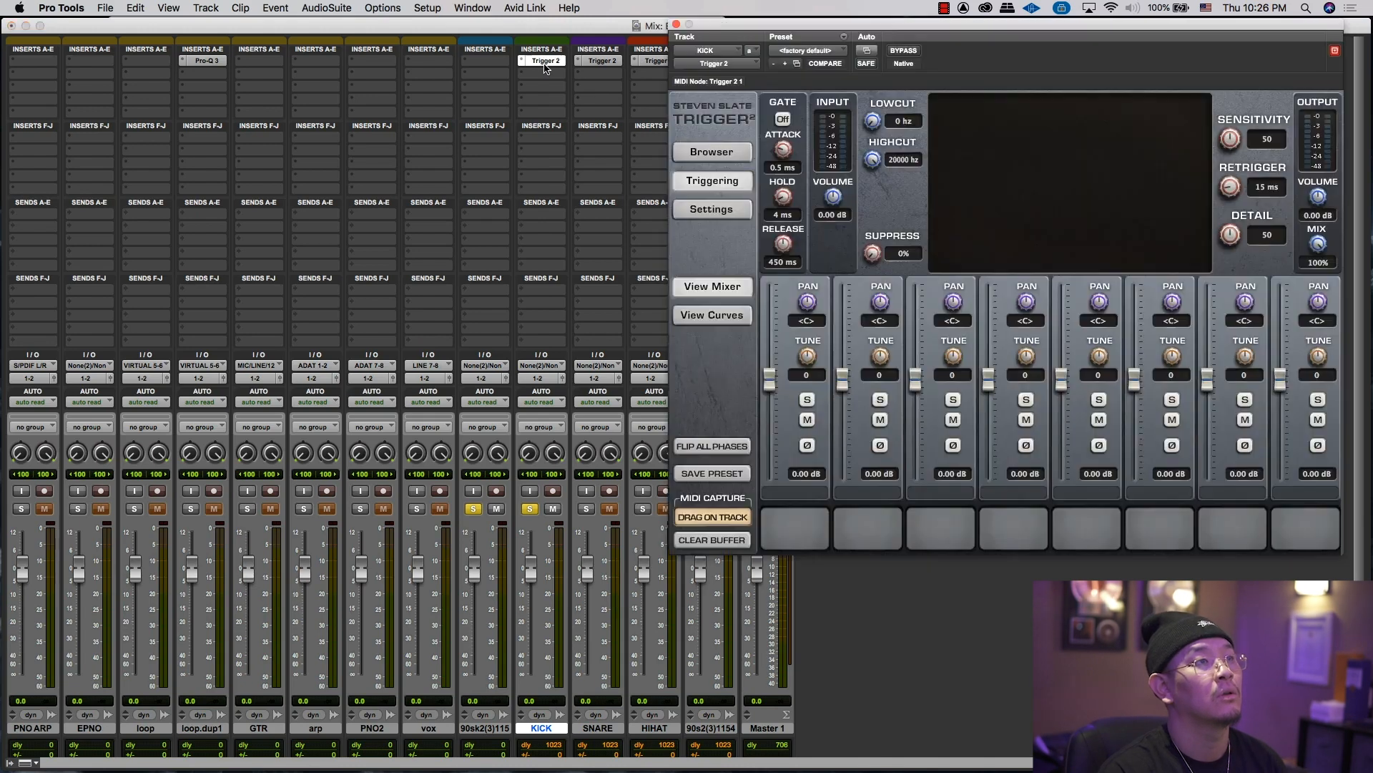
pyautogui.click(635, 62)
pyautogui.click(620, 273)
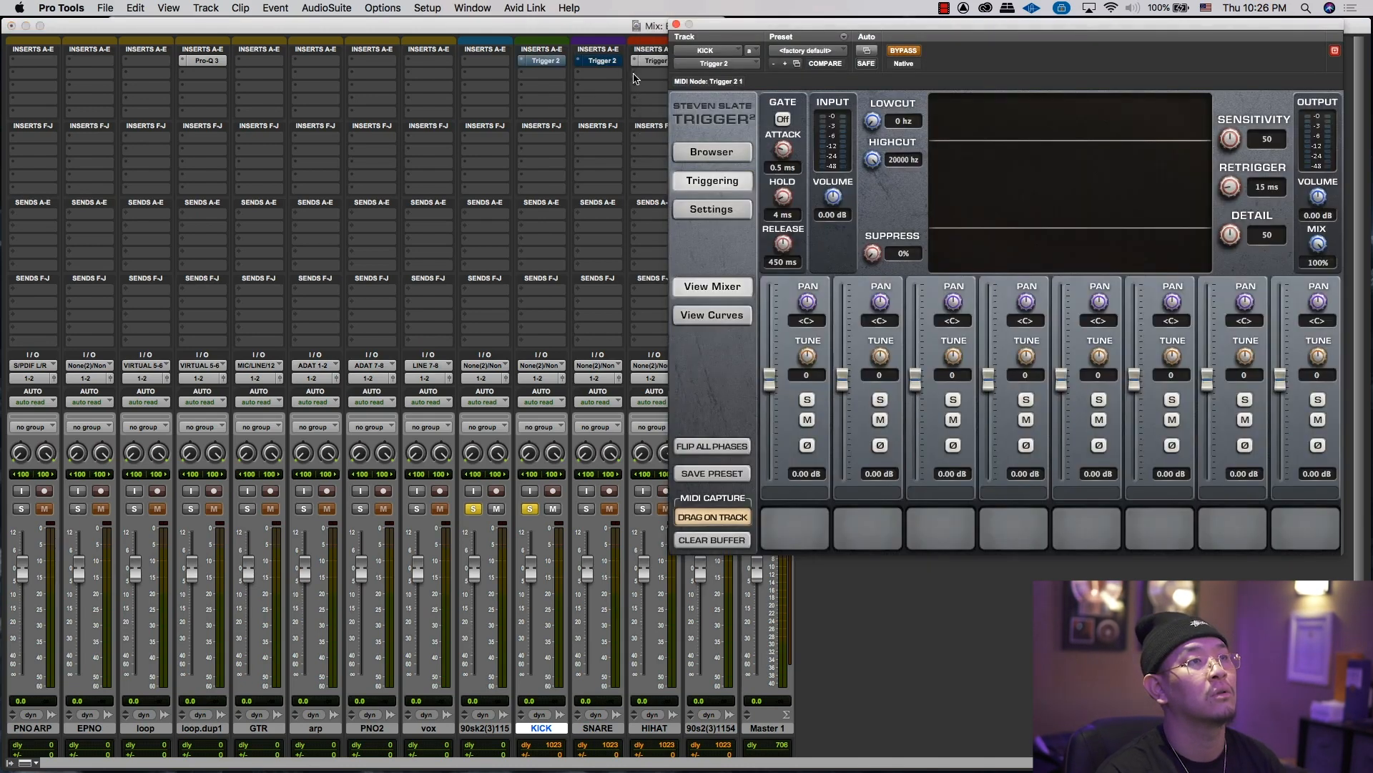
pyautogui.press('super+equal')
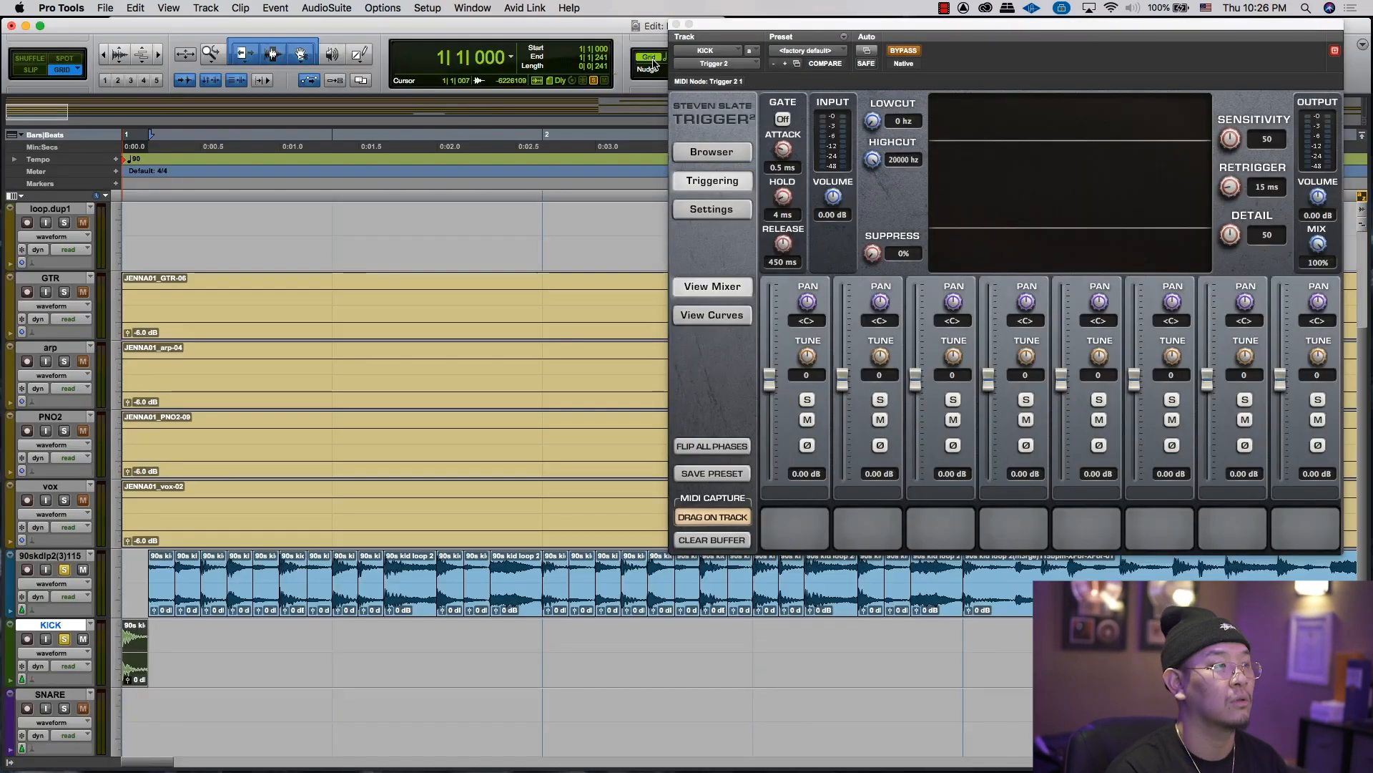
# Step: Switch to Slip mode, audition the slices, and move the slice at 1|2|476 from the loop track onto the KICK track
pyautogui.press('space')
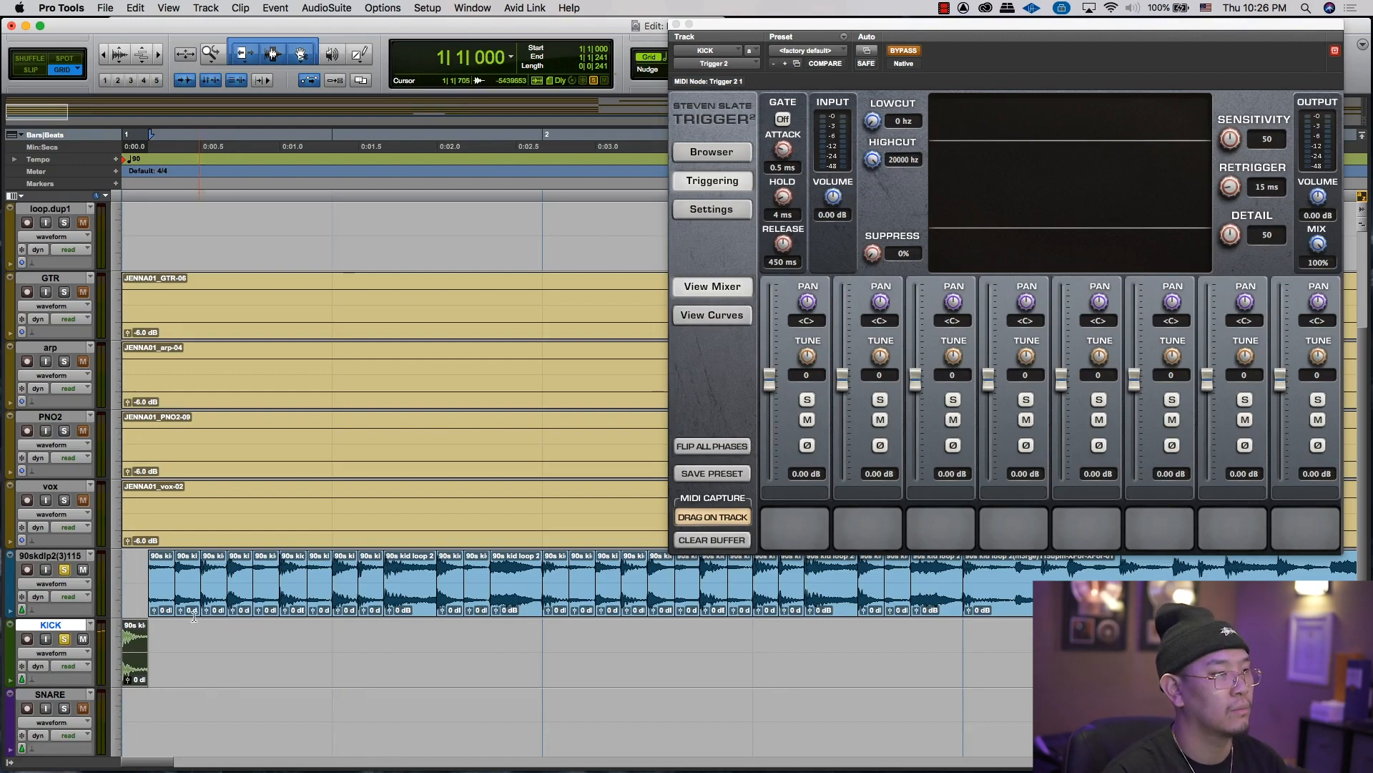
pyautogui.press('F2')
pyautogui.press('space')
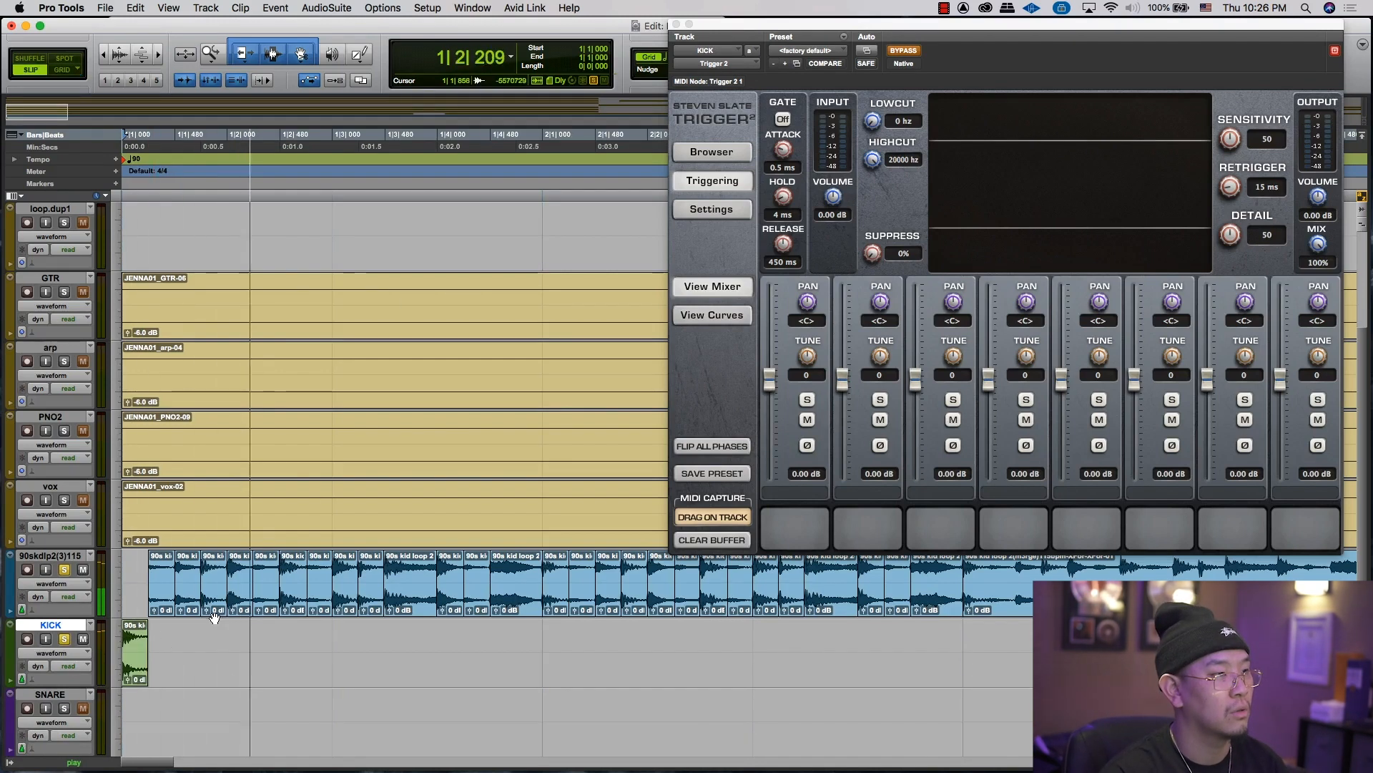
pyautogui.press('space')
pyautogui.moveTo(297, 608); pyautogui.dragTo(295, 651)
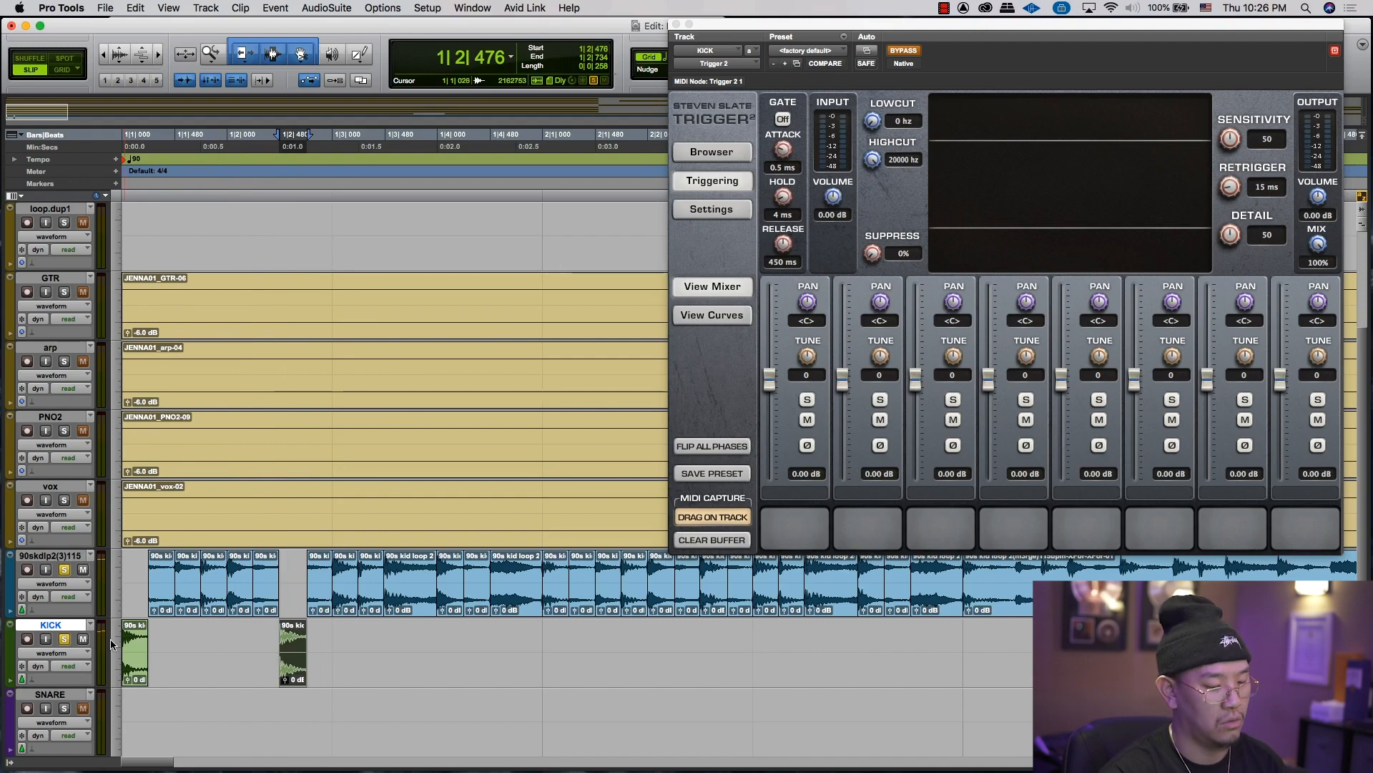
# Step: Play the loop from the start and move the slice at about 1|3|000 onto the KICK track
pyautogui.press('Return')
pyautogui.press('space')
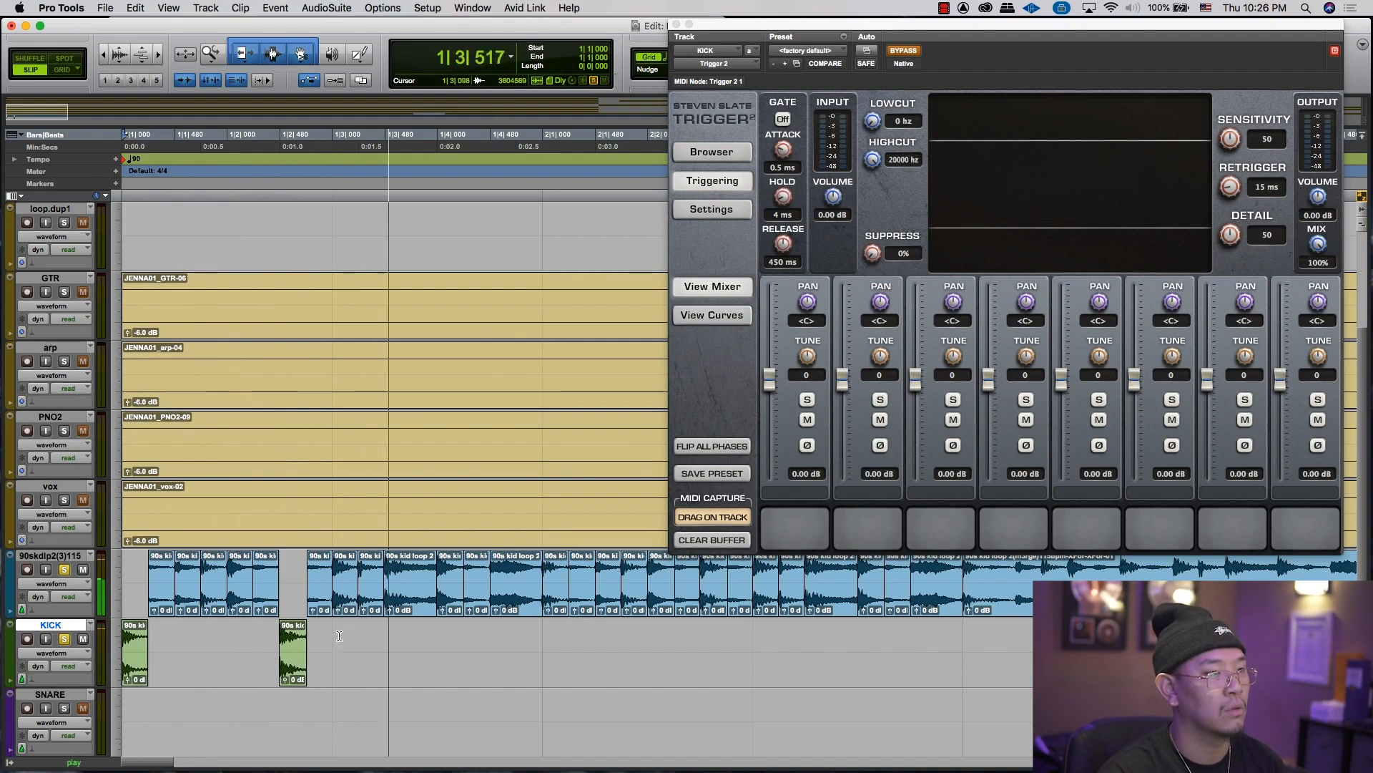
pyautogui.press('space')
pyautogui.moveTo(341, 605); pyautogui.dragTo(342, 649)
pyautogui.press('Return')
pyautogui.press('space')
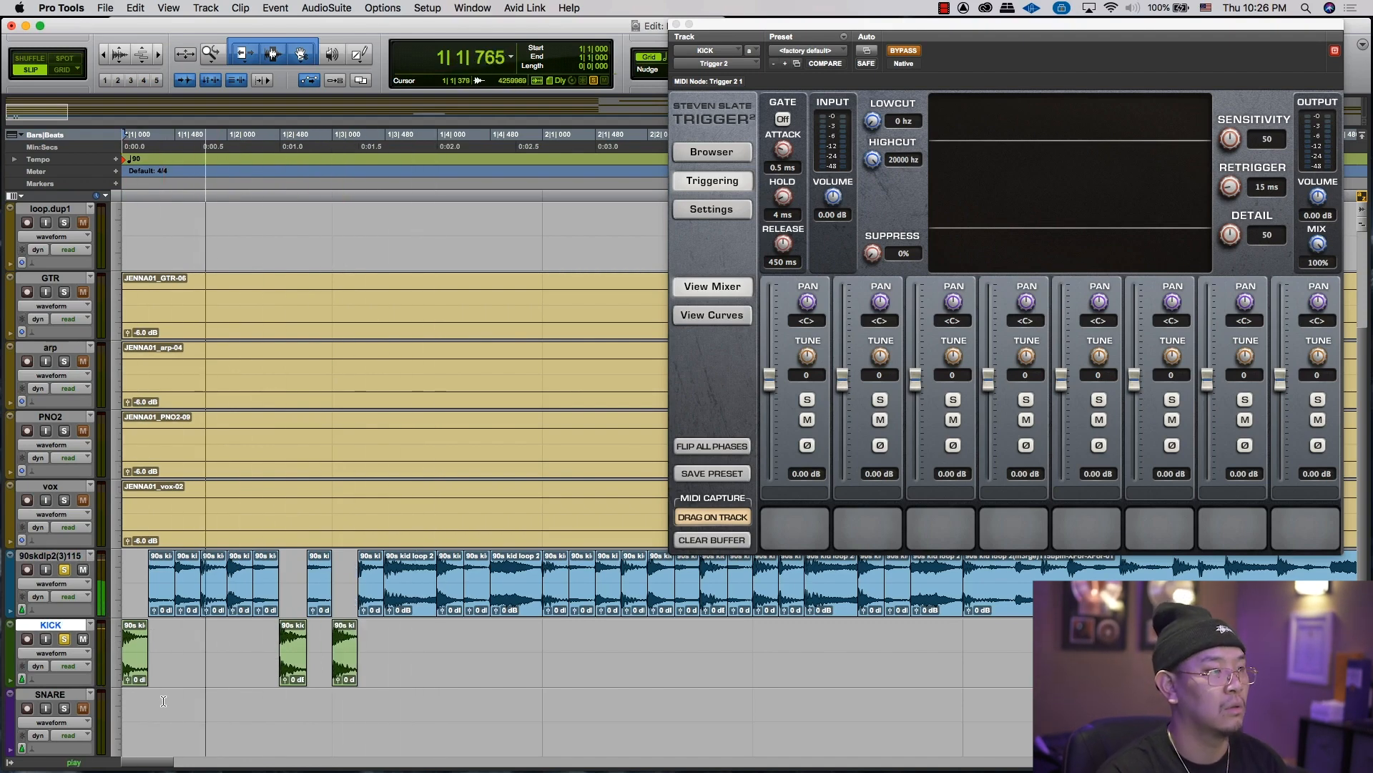
# Step: Move the long slice at about 1|3|480 from the loop track onto the KICK track and play from the start
pyautogui.click(404, 611)
pyautogui.click(447, 610)
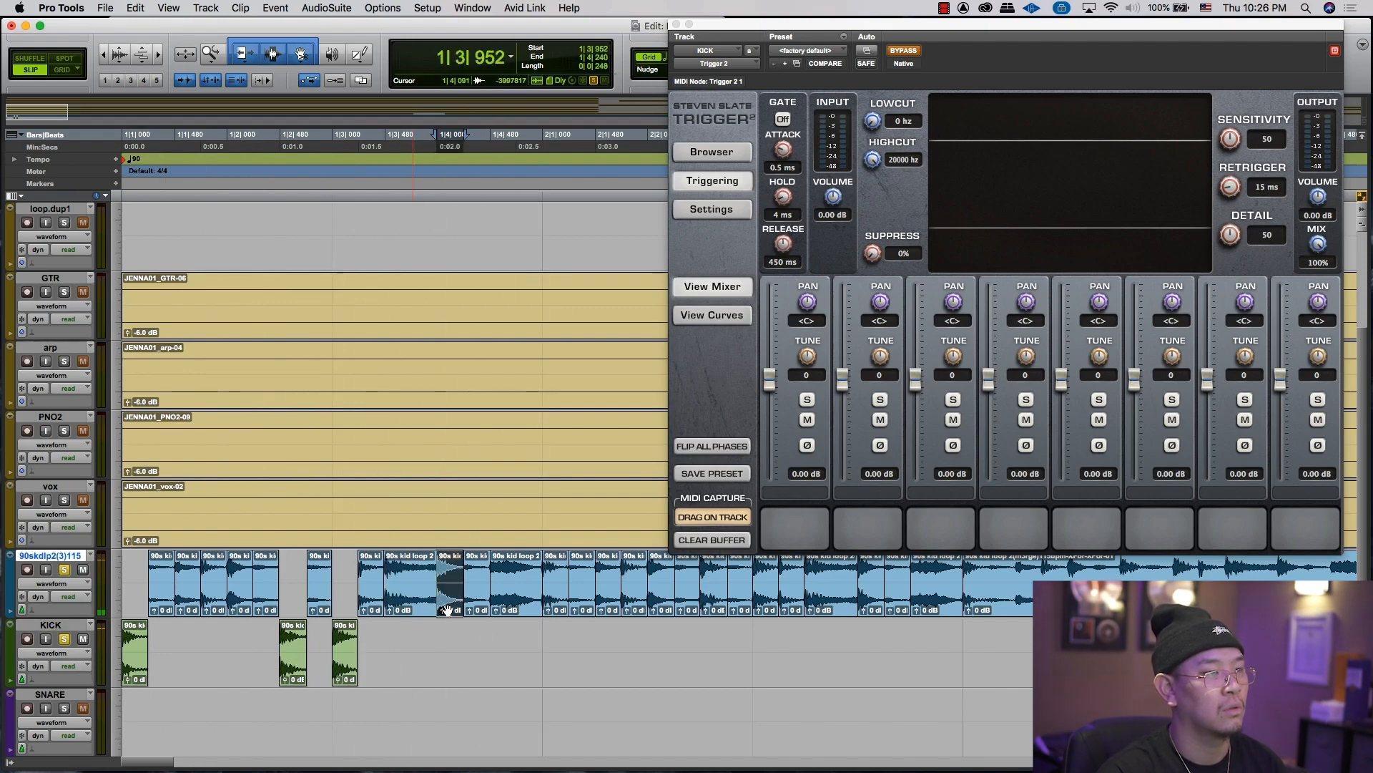
pyautogui.click(410, 601)
pyautogui.moveTo(410, 601); pyautogui.dragTo(410, 634)
pyautogui.press('Return')
pyautogui.press('space')
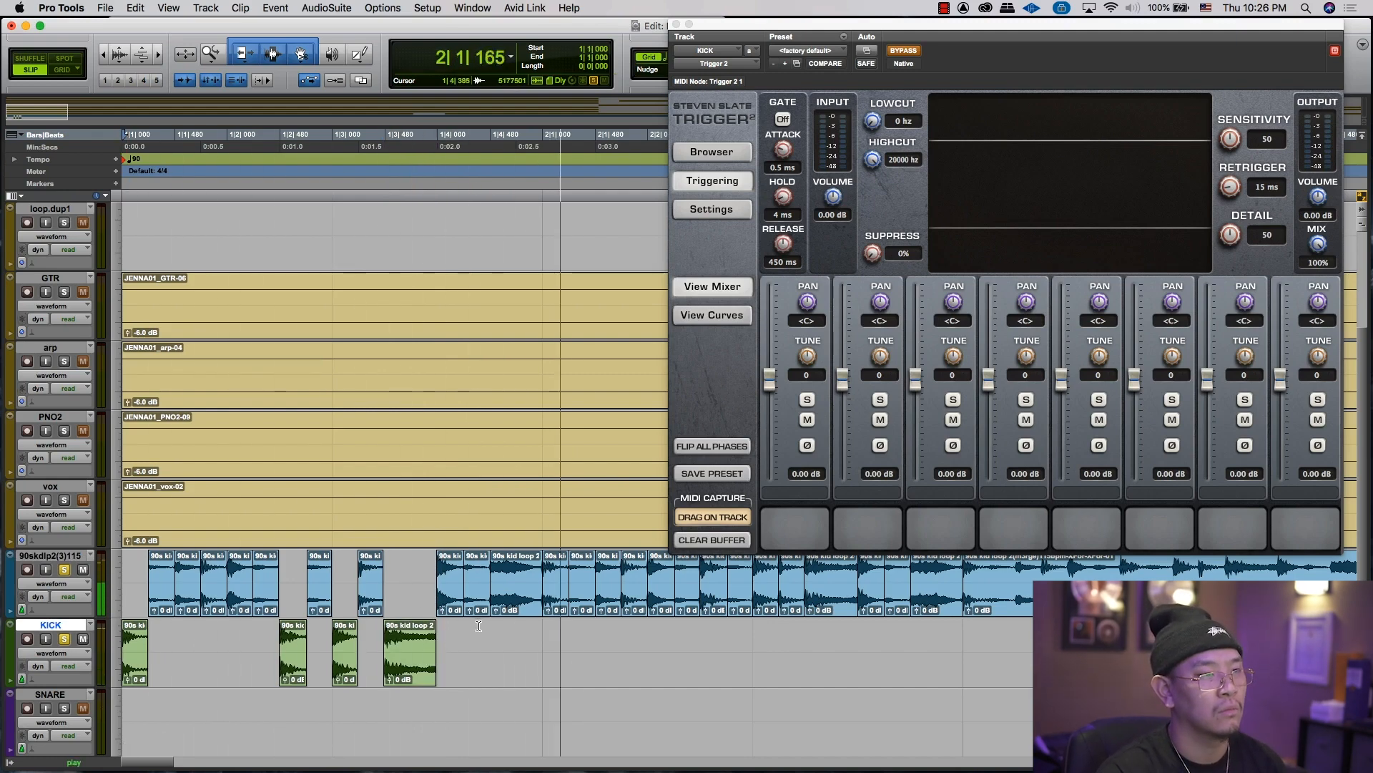
# Step: Move the loop slices at about 2|1|000 and 2|1|720 onto the KICK track and audition what follows
pyautogui.press('space')
pyautogui.moveTo(556, 600); pyautogui.dragTo(556, 635)
pyautogui.moveTo(630, 600); pyautogui.dragTo(631, 622)
pyautogui.press('space')
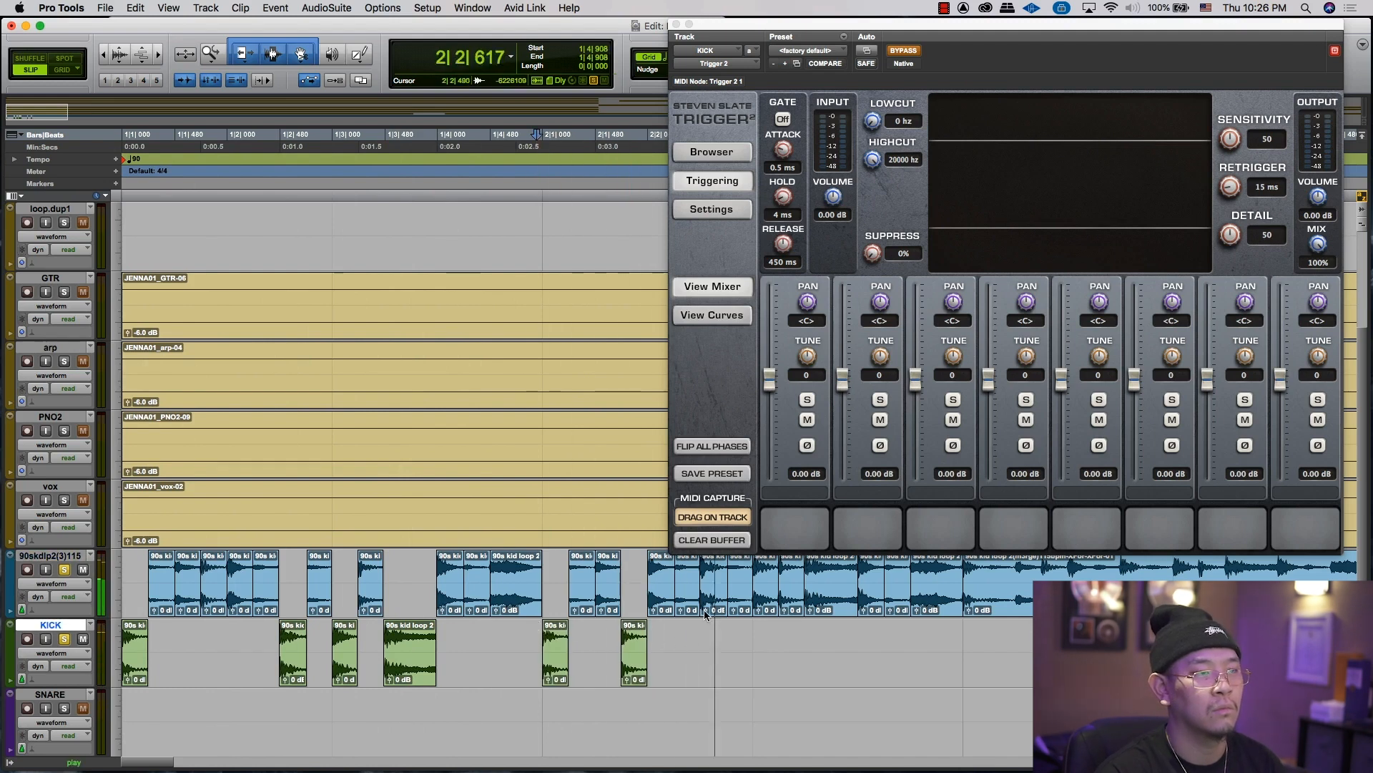
pyautogui.press('space')
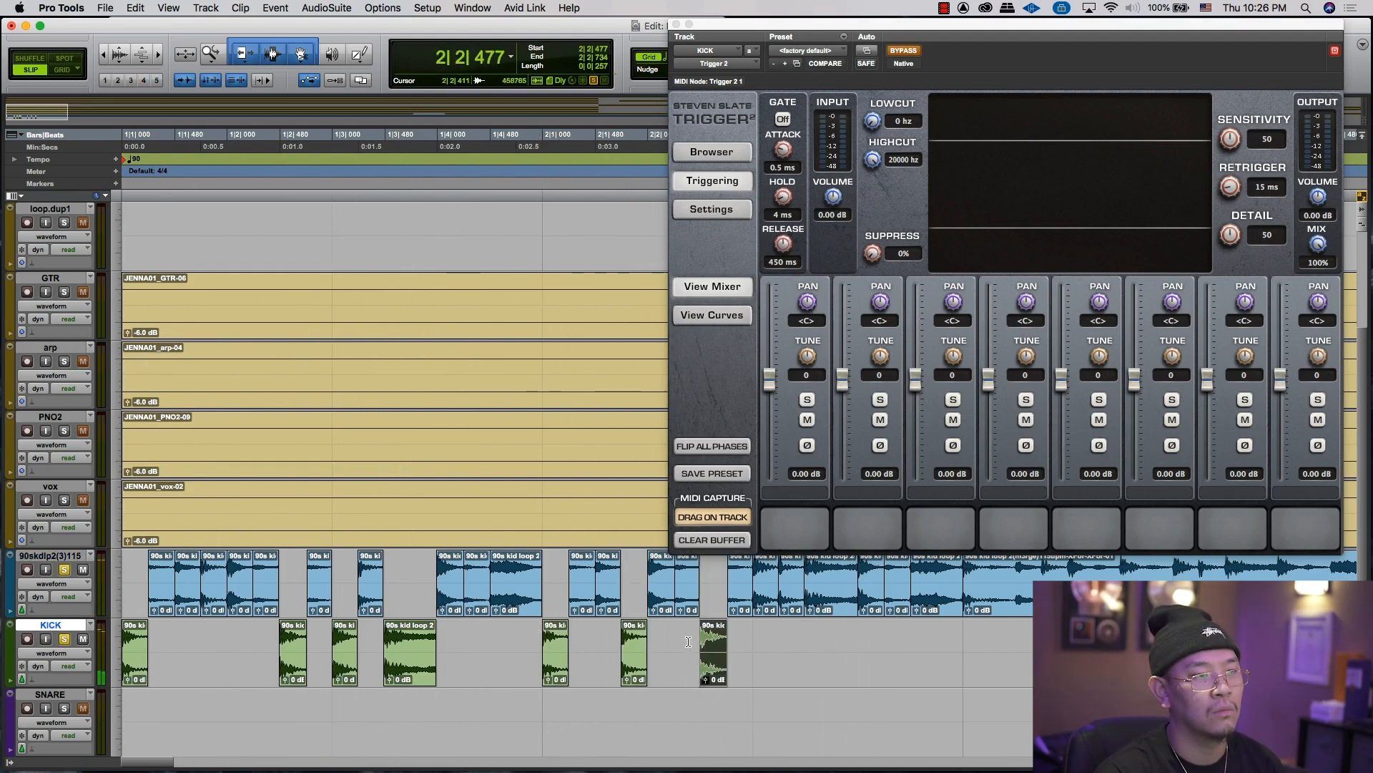
# Step: Move the three loop slices at 2|2|477, about 2|3|000 and 2|3|238 onto the KICK track
pyautogui.moveTo(710, 607); pyautogui.dragTo(710, 676)
pyautogui.press('space')
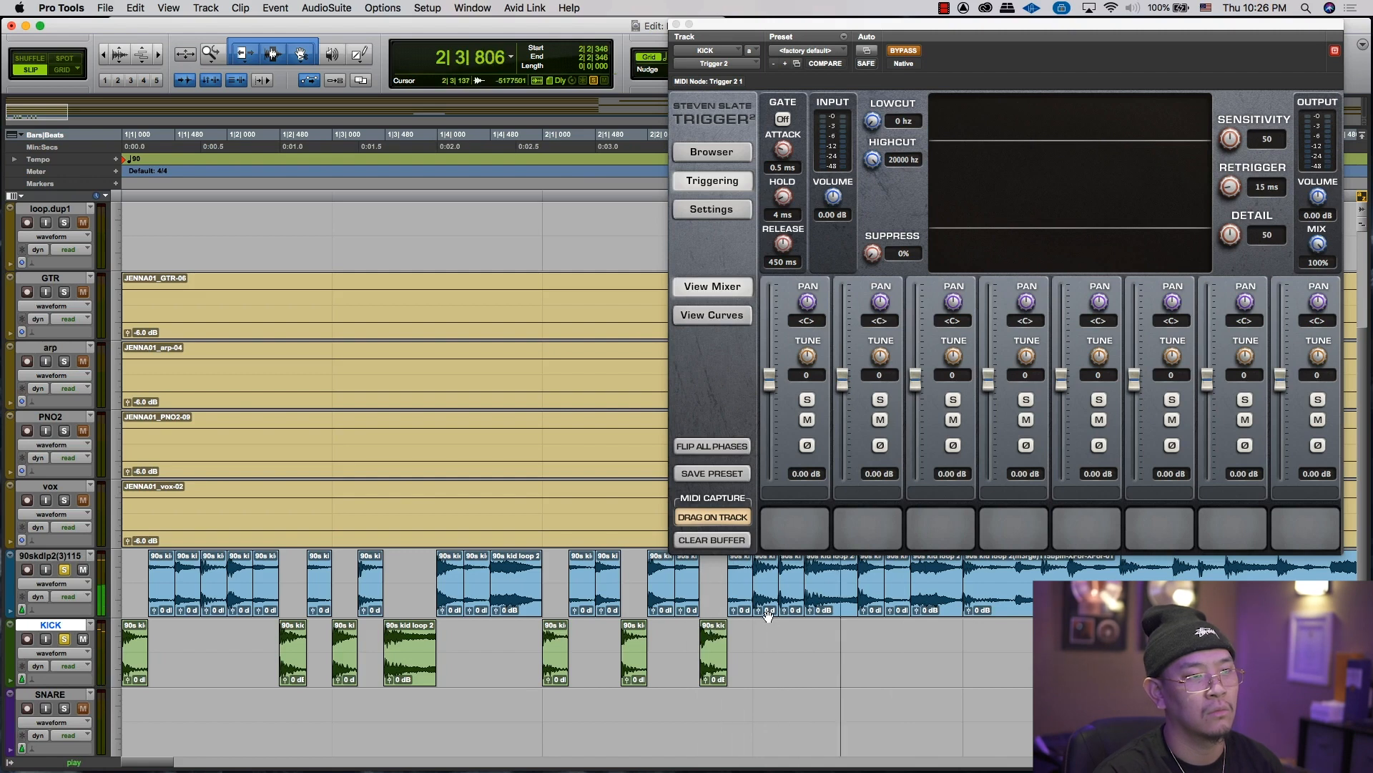
pyautogui.moveTo(767, 614); pyautogui.dragTo(766, 676)
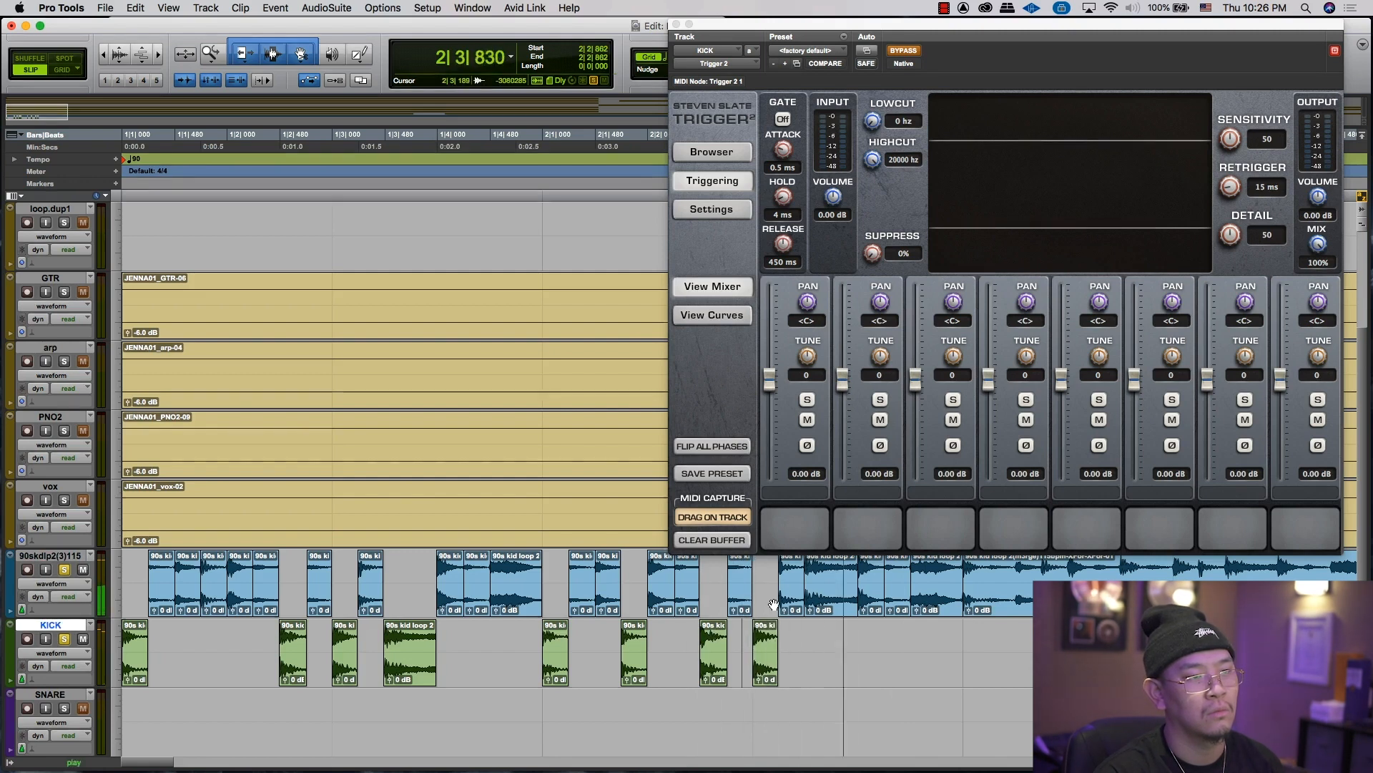
pyautogui.click(787, 608)
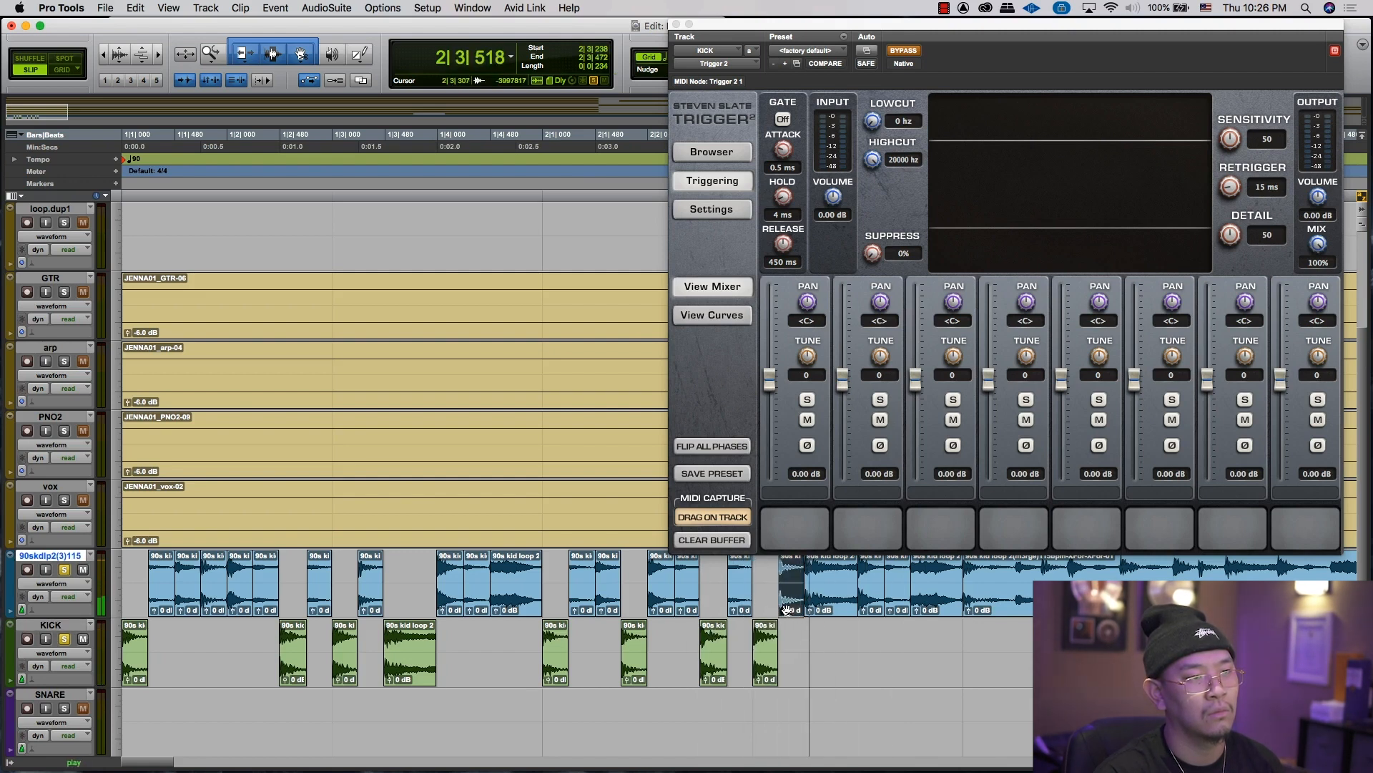
pyautogui.moveTo(787, 608); pyautogui.dragTo(787, 676)
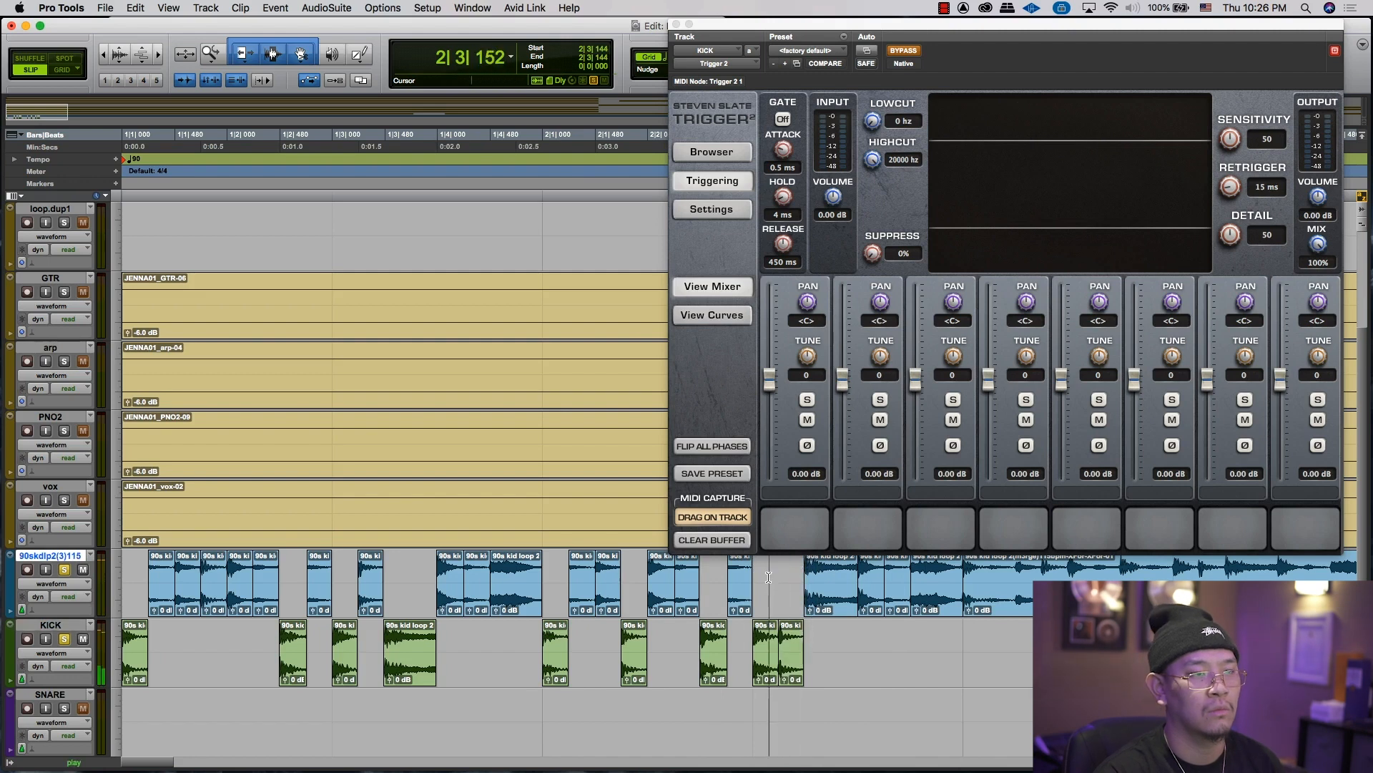
# Step: Audition beat 3 of bar 2, move the long slice at about 2|3|480 onto KICK and the following slice onto SNARE
pyautogui.press('space')
pyautogui.press('space')
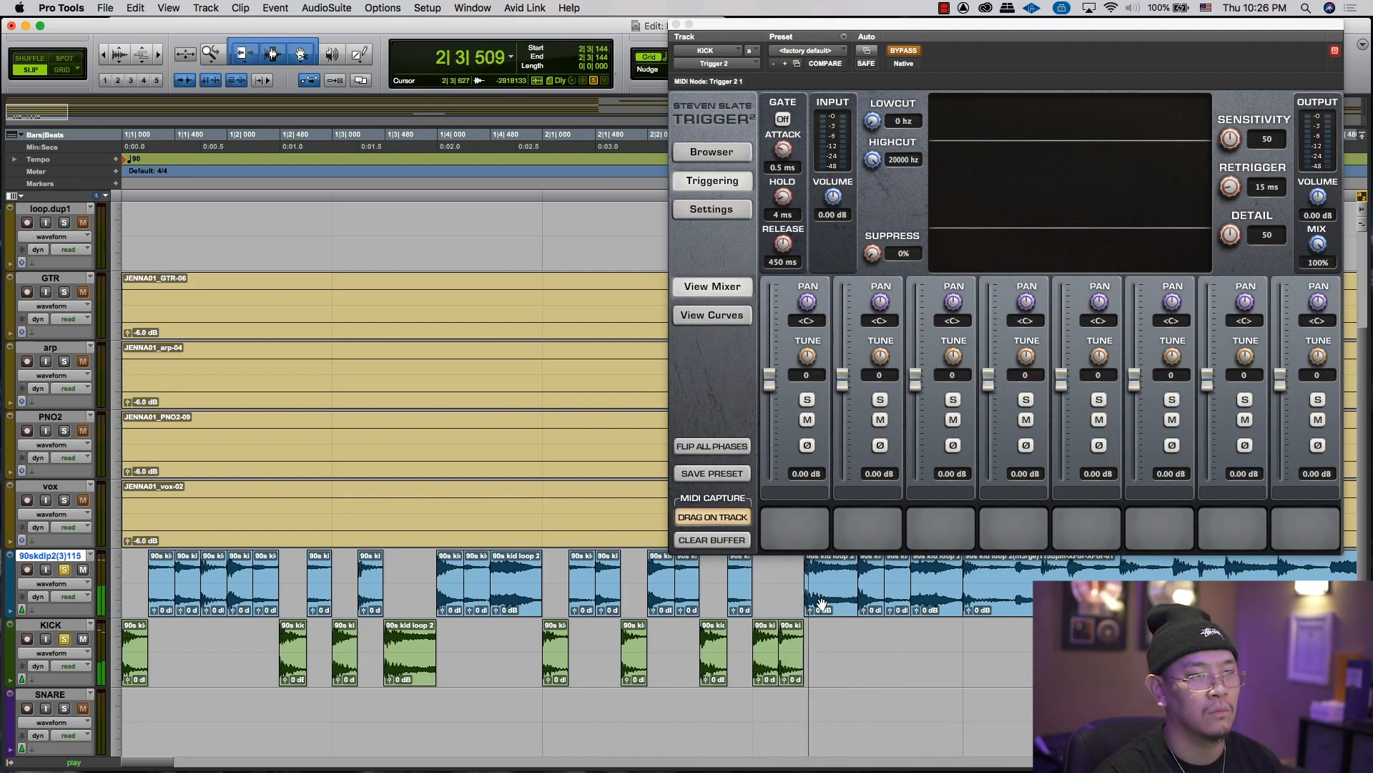
pyautogui.click(747, 650)
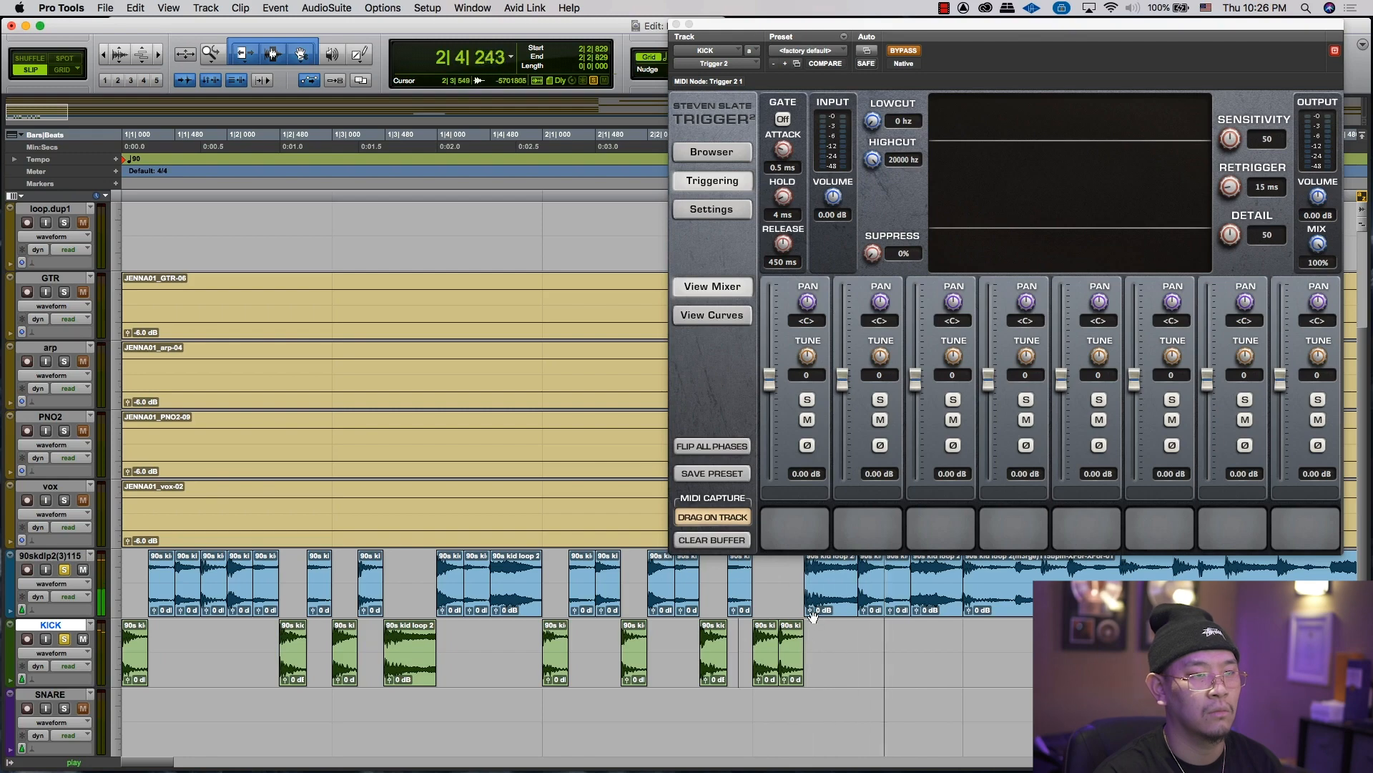
pyautogui.moveTo(822, 576); pyautogui.dragTo(806, 743)
# Step: Switch to Grid mode and move the loop slices at 2|1|958 and 1|3|952 onto the SNARE track
pyautogui.press('r')
pyautogui.press('F4')
pyautogui.press('t')
pyautogui.moveTo(592, 608); pyautogui.dragTo(587, 697)
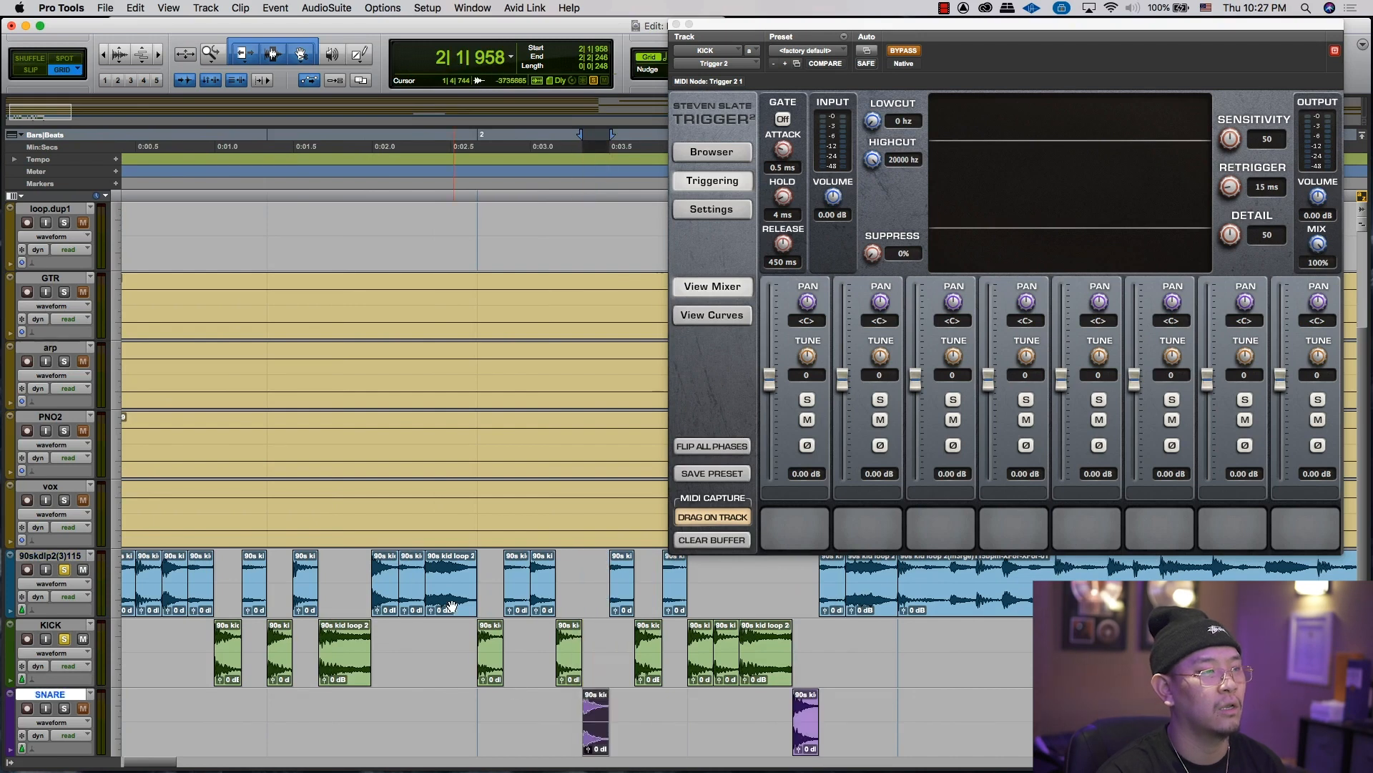
pyautogui.moveTo(380, 608); pyautogui.dragTo(379, 700)
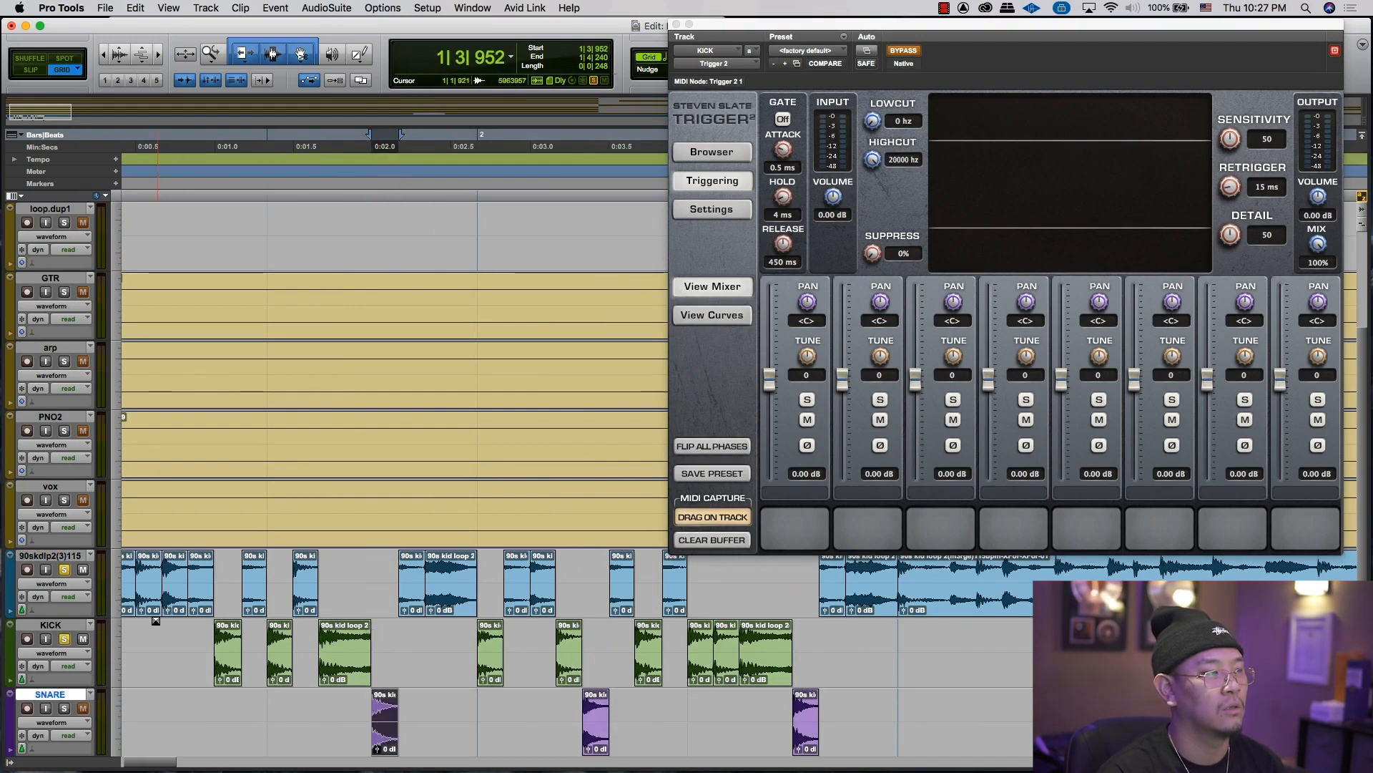
# Step: Undo the mistaken edit and move the first snare slice near 1|2|000 from the loop track onto the SNARE track
pyautogui.moveTo(156, 619); pyautogui.dragTo(166, 684)
pyautogui.press('super+z')
pyautogui.moveTo(173, 601); pyautogui.dragTo(172, 719)
# Step: Play the drum tracks from 1|1|000 and turn off the KICK track's solo to hear the remaining loop slices
pyautogui.press('Return')
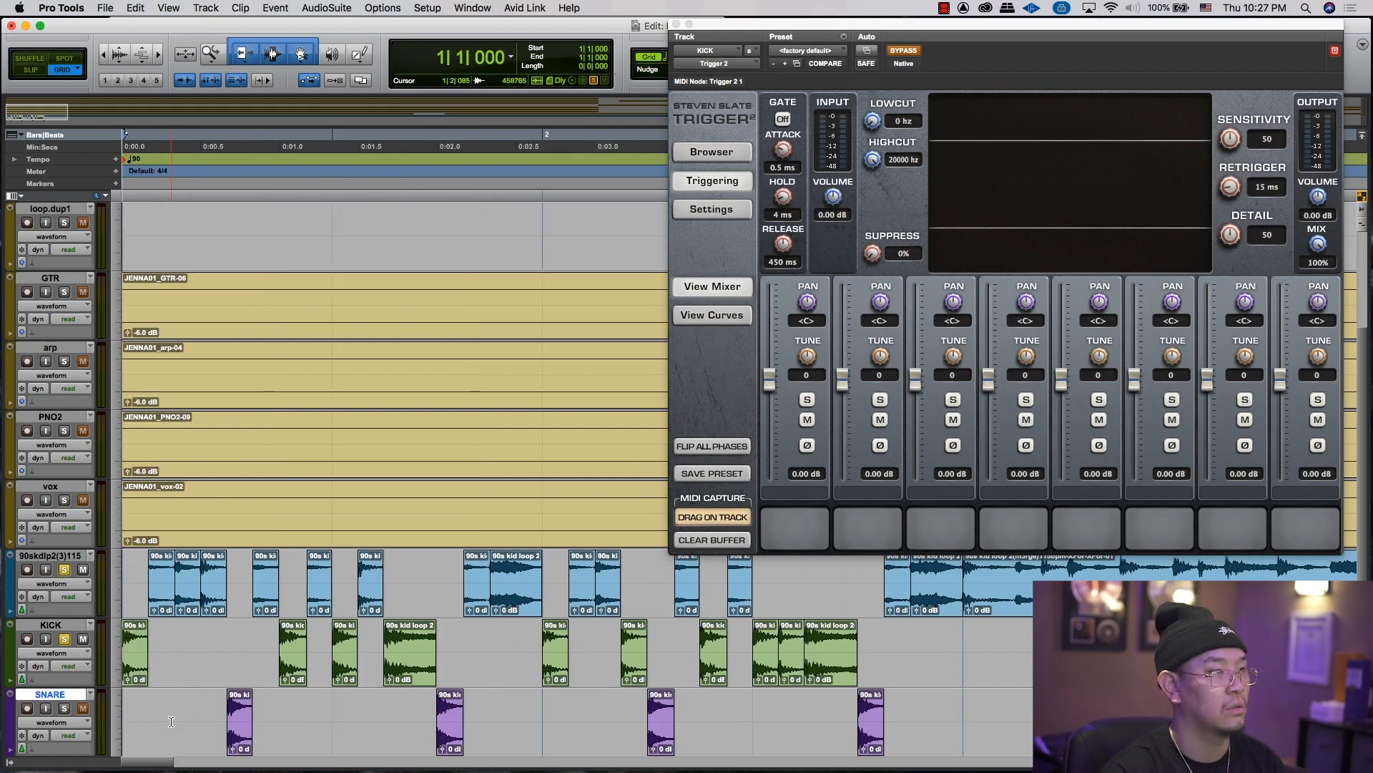
pyautogui.press('space')
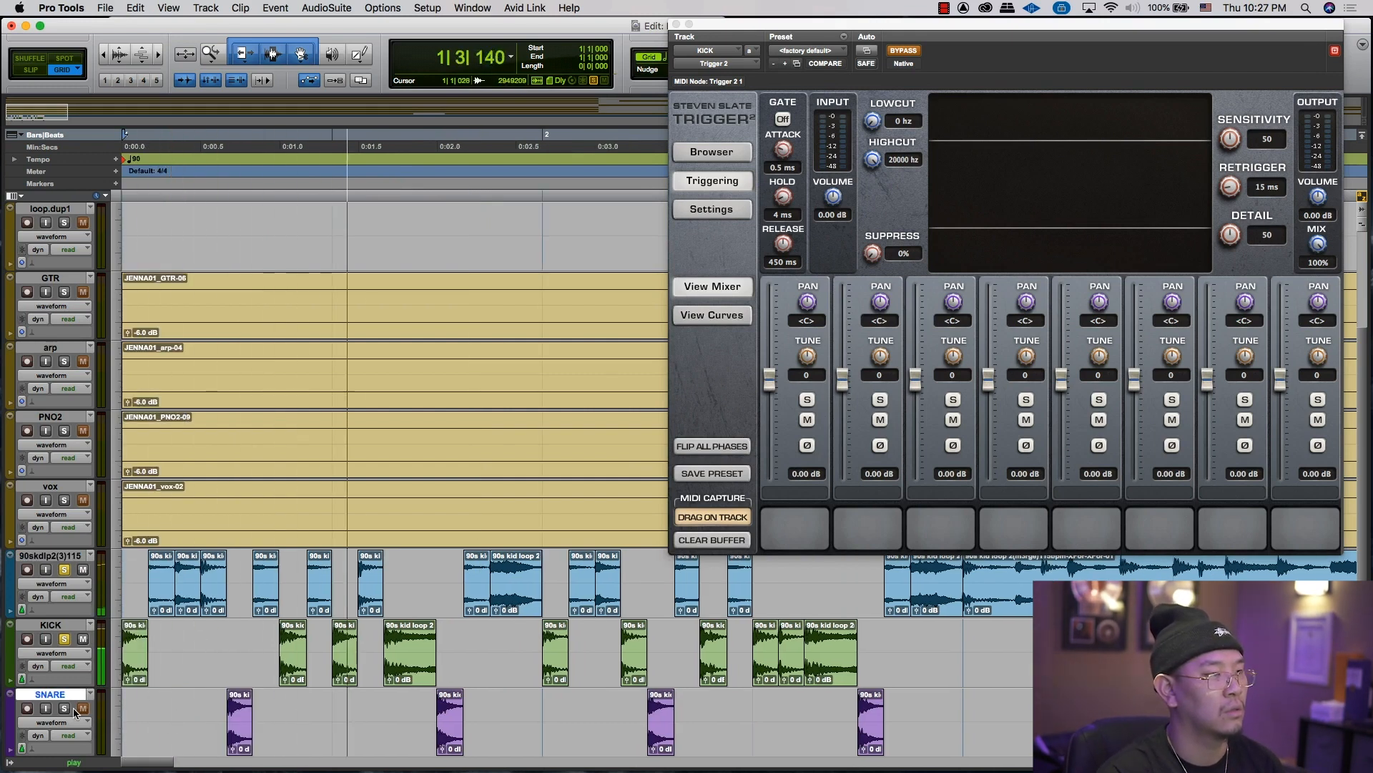
pyautogui.press('space')
pyautogui.press('space')
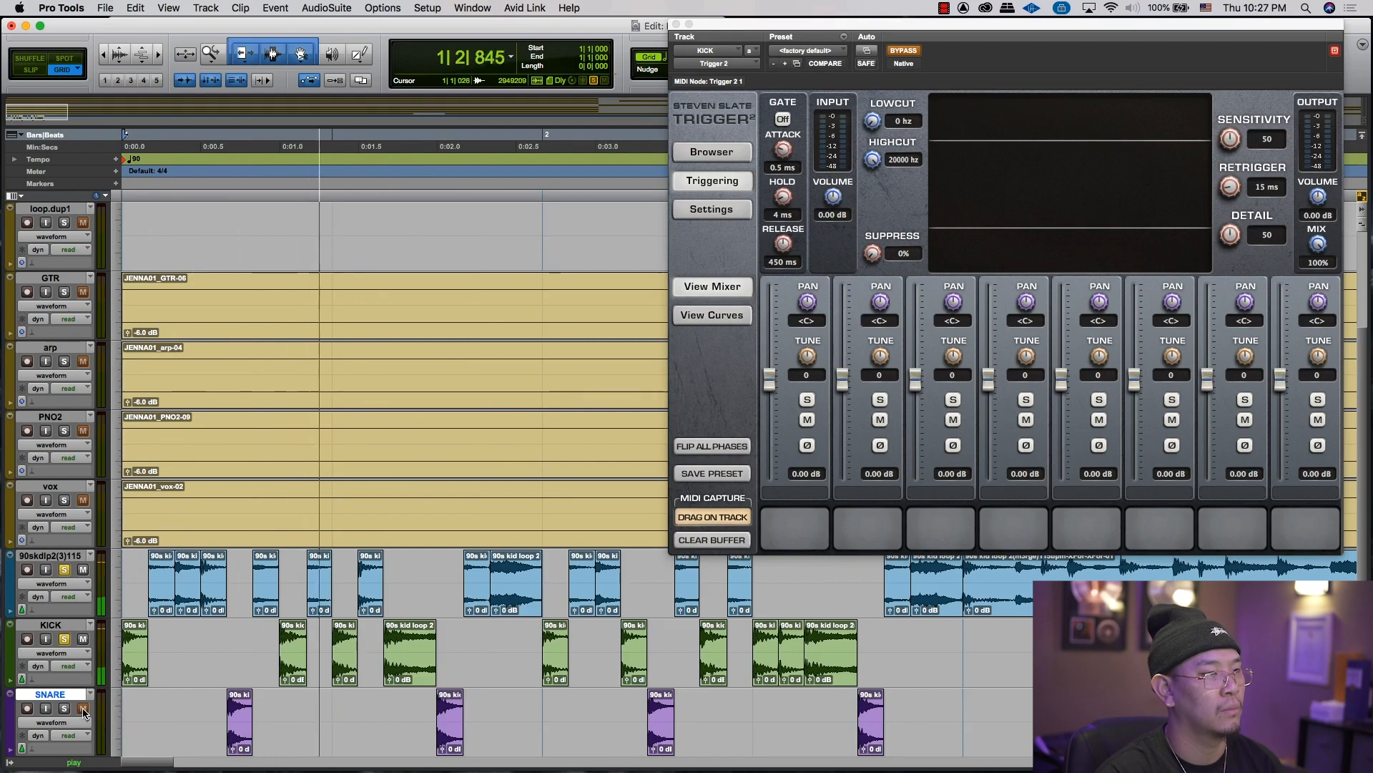
pyautogui.press('space')
pyautogui.press('space')
pyautogui.press('space')
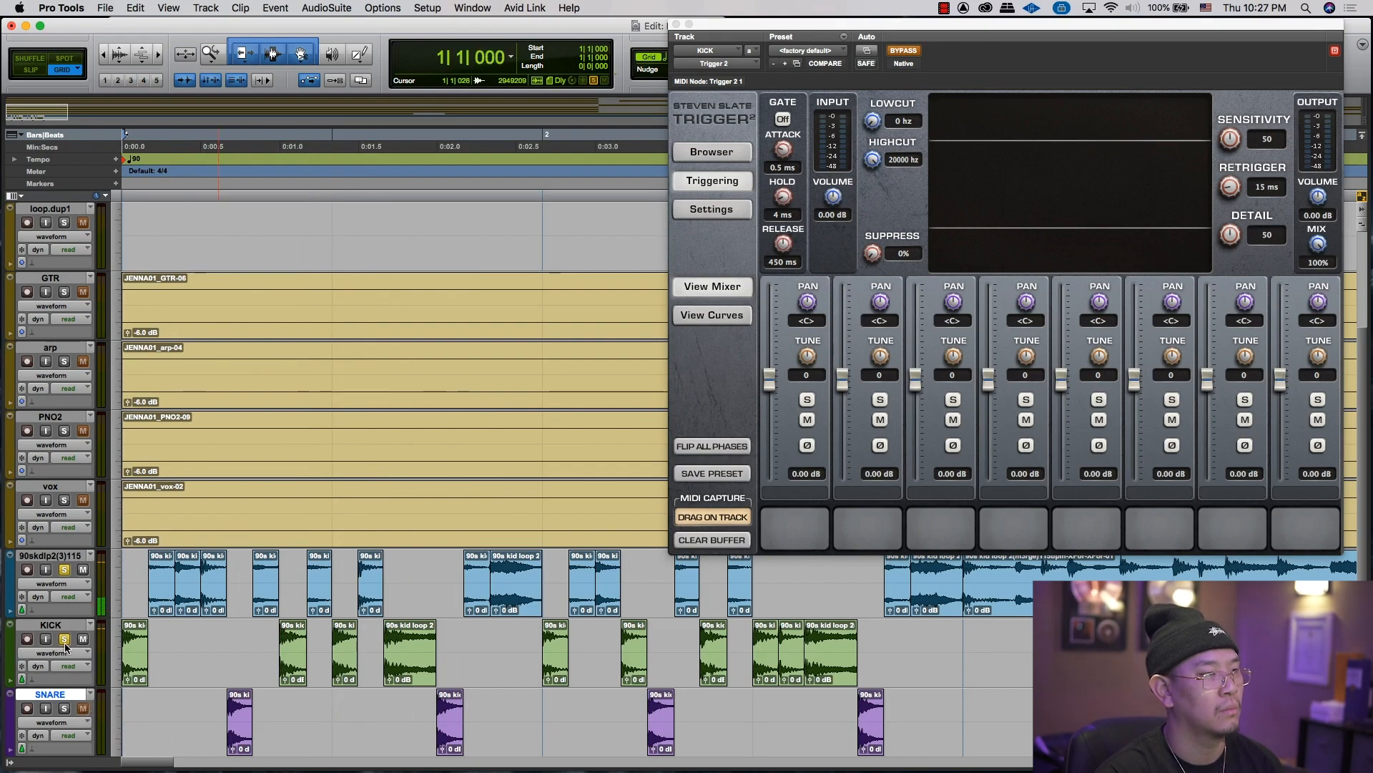
pyautogui.click(64, 640)
pyautogui.press('space')
pyautogui.press('space')
# Step: Move the remaining kick slices at 1|1|720 and 1|3|233 from the loop track onto the KICK track, auditioning between moves
pyautogui.moveTo(214, 583); pyautogui.dragTo(214, 651)
pyautogui.press('space')
pyautogui.press('space')
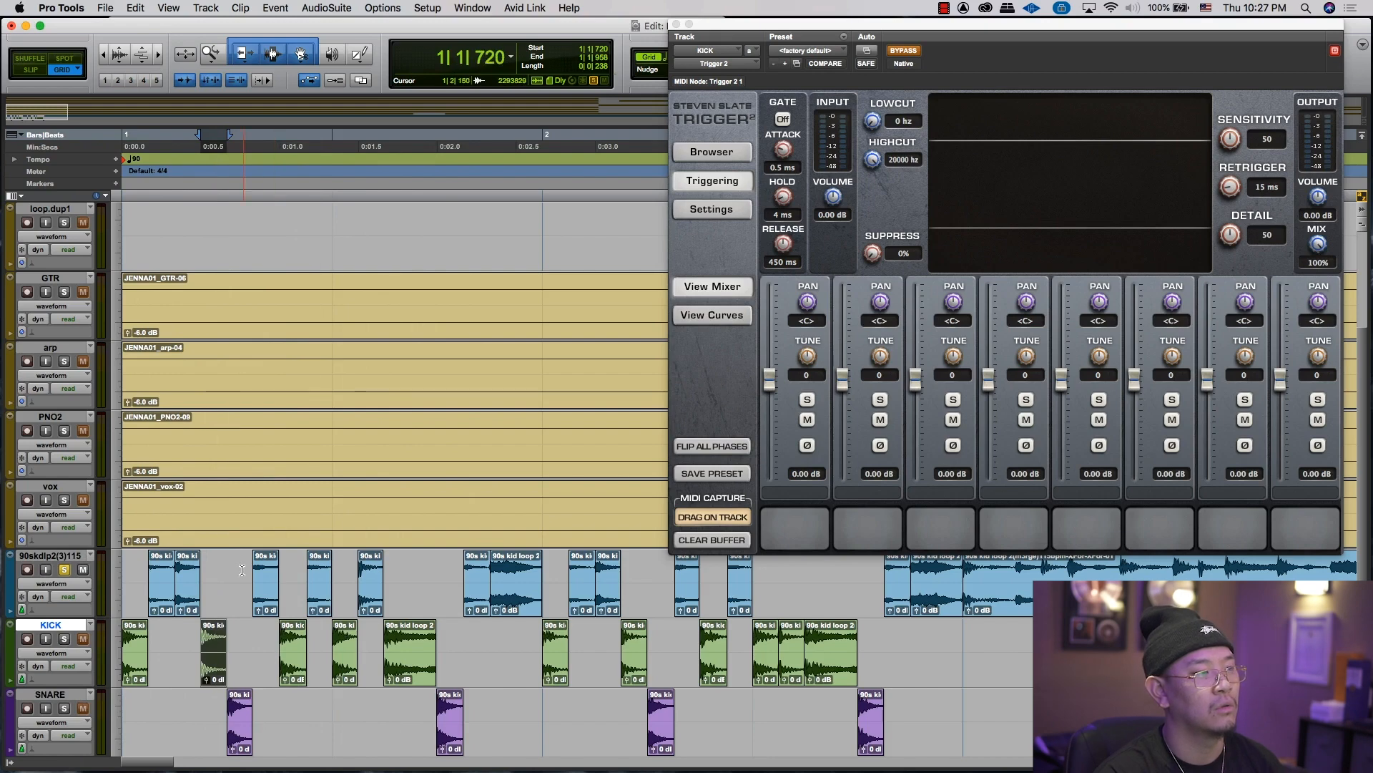
pyautogui.click(304, 572)
pyautogui.press('space')
pyautogui.moveTo(372, 605); pyautogui.dragTo(372, 651)
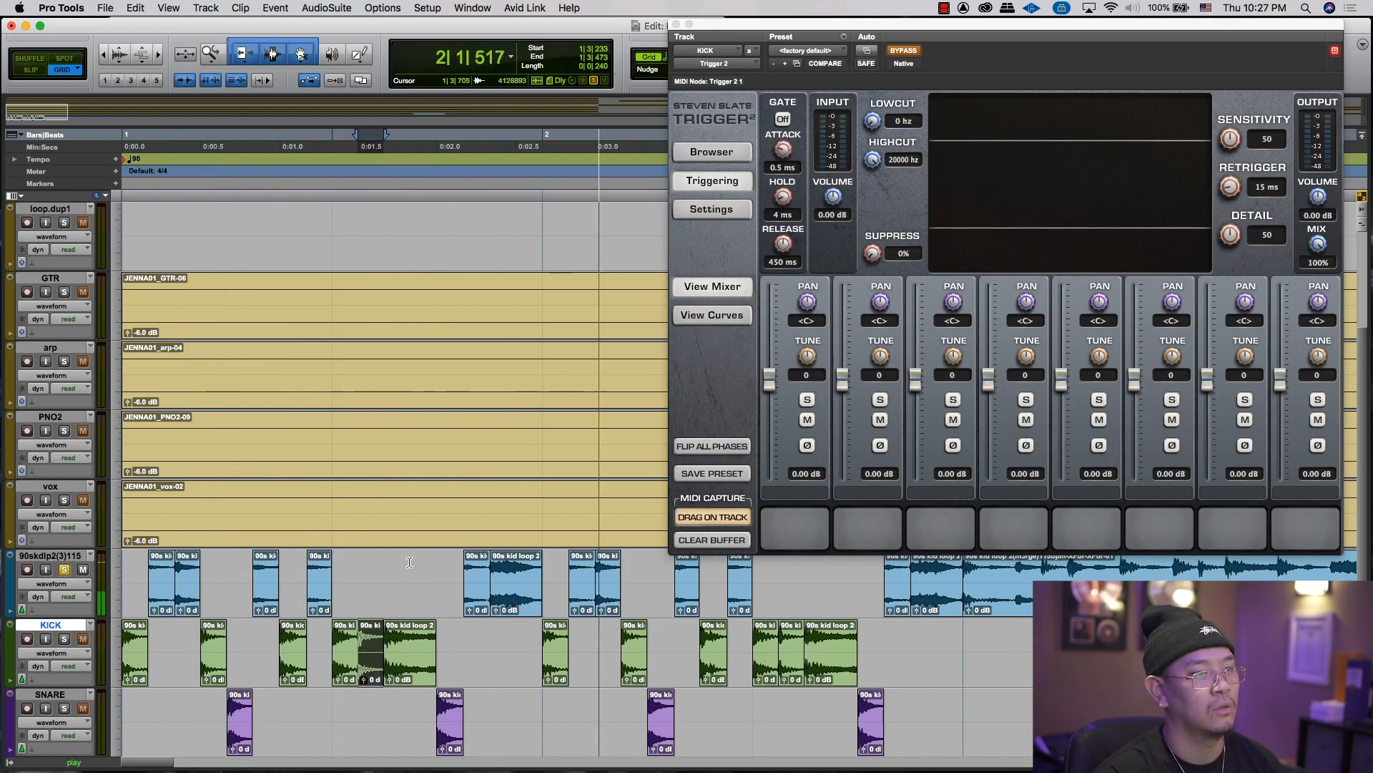
# Step: Play the remaining loop slices from 1|3|000 to check for leftover kick hits
pyautogui.click(409, 562)
pyautogui.press('space')
pyautogui.press('space')
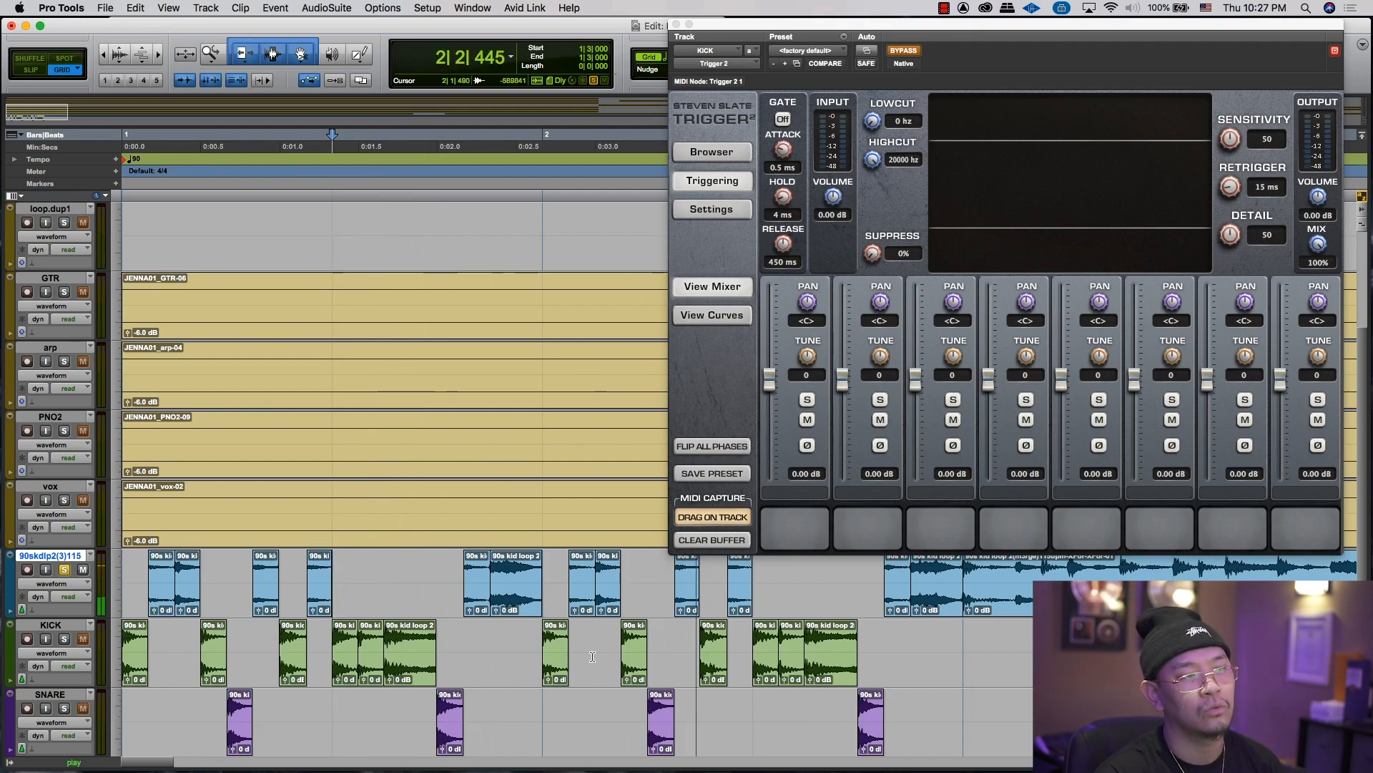
pyautogui.press('space')
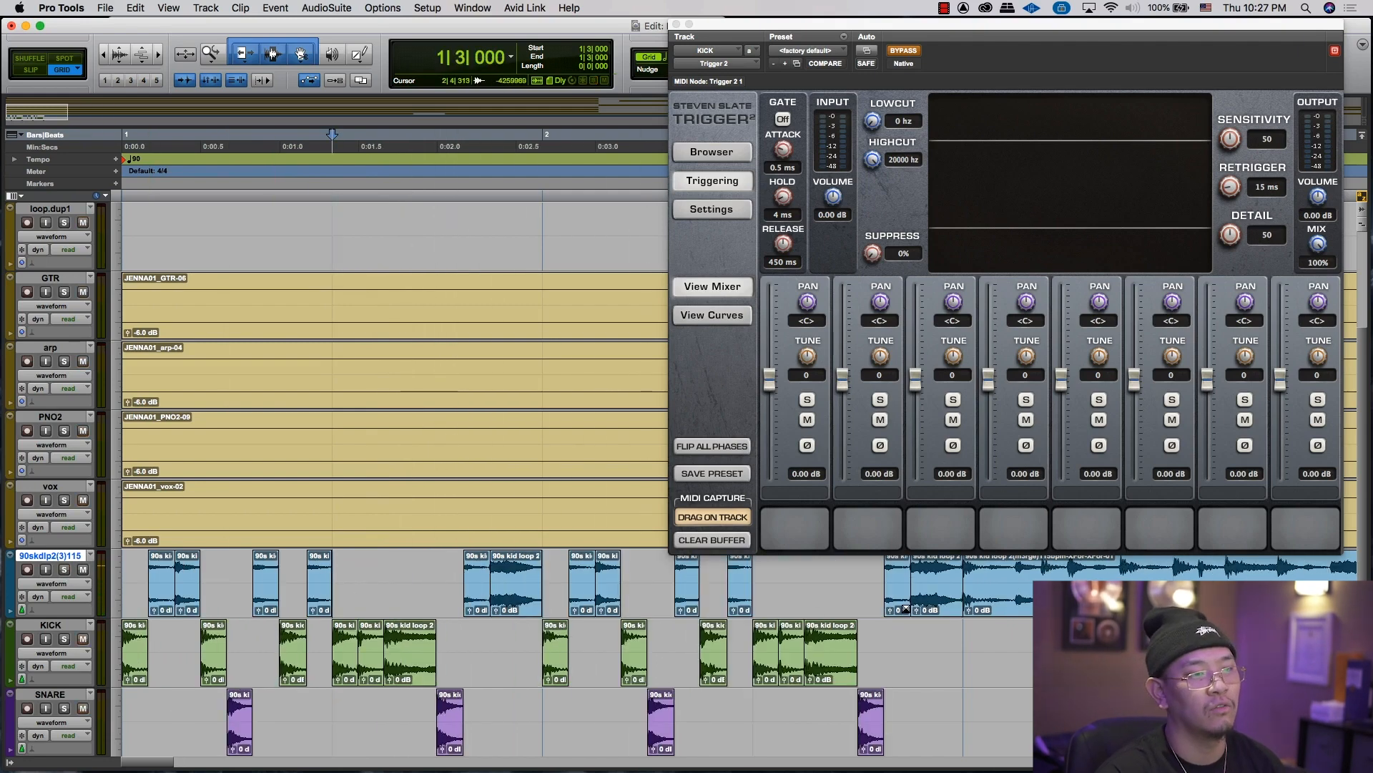
# Step: Audition the loop slice at 2|4|480, turn off the loop track's solo, and play briefly from 1|1|000
pyautogui.click(934, 653)
pyautogui.click(932, 609)
pyautogui.hotkey('shift', 's')
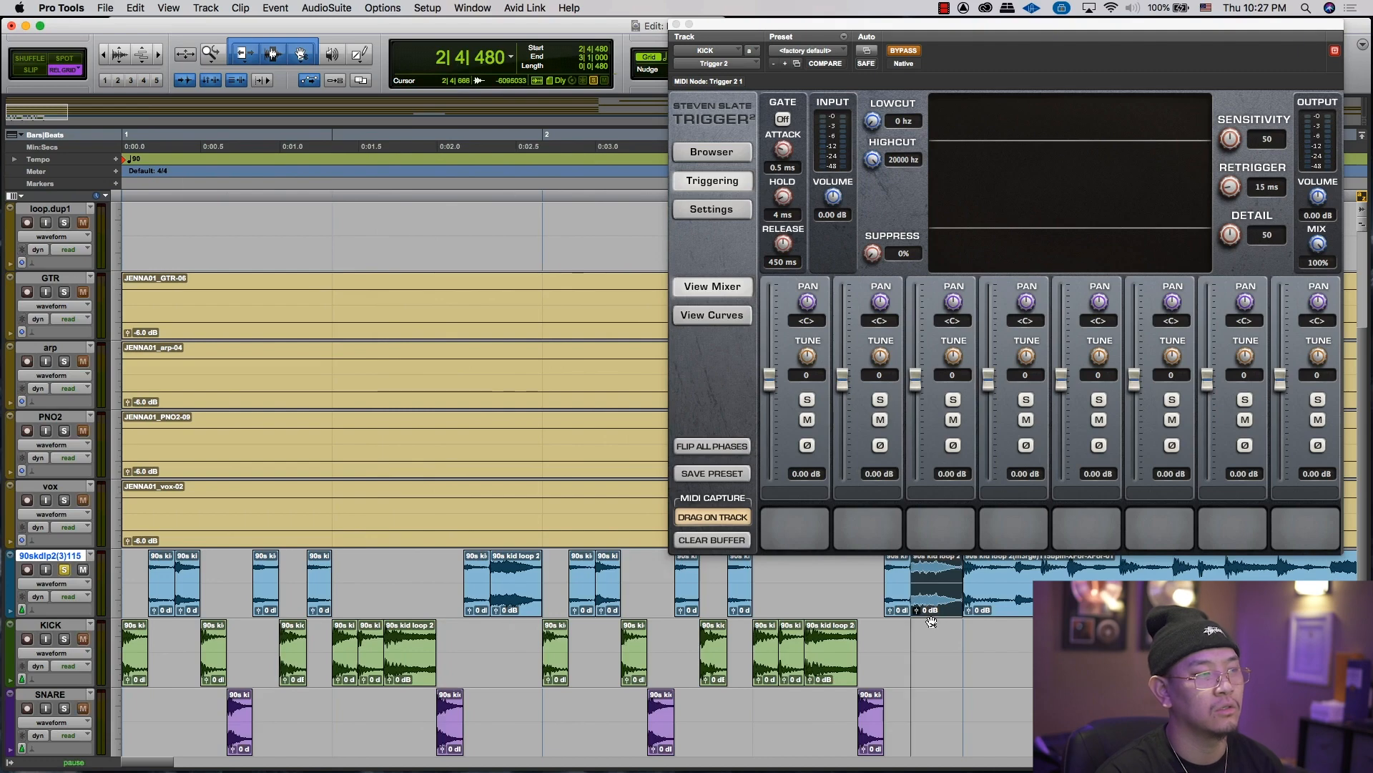
pyautogui.press('space')
pyautogui.hotkey('shift', 's')
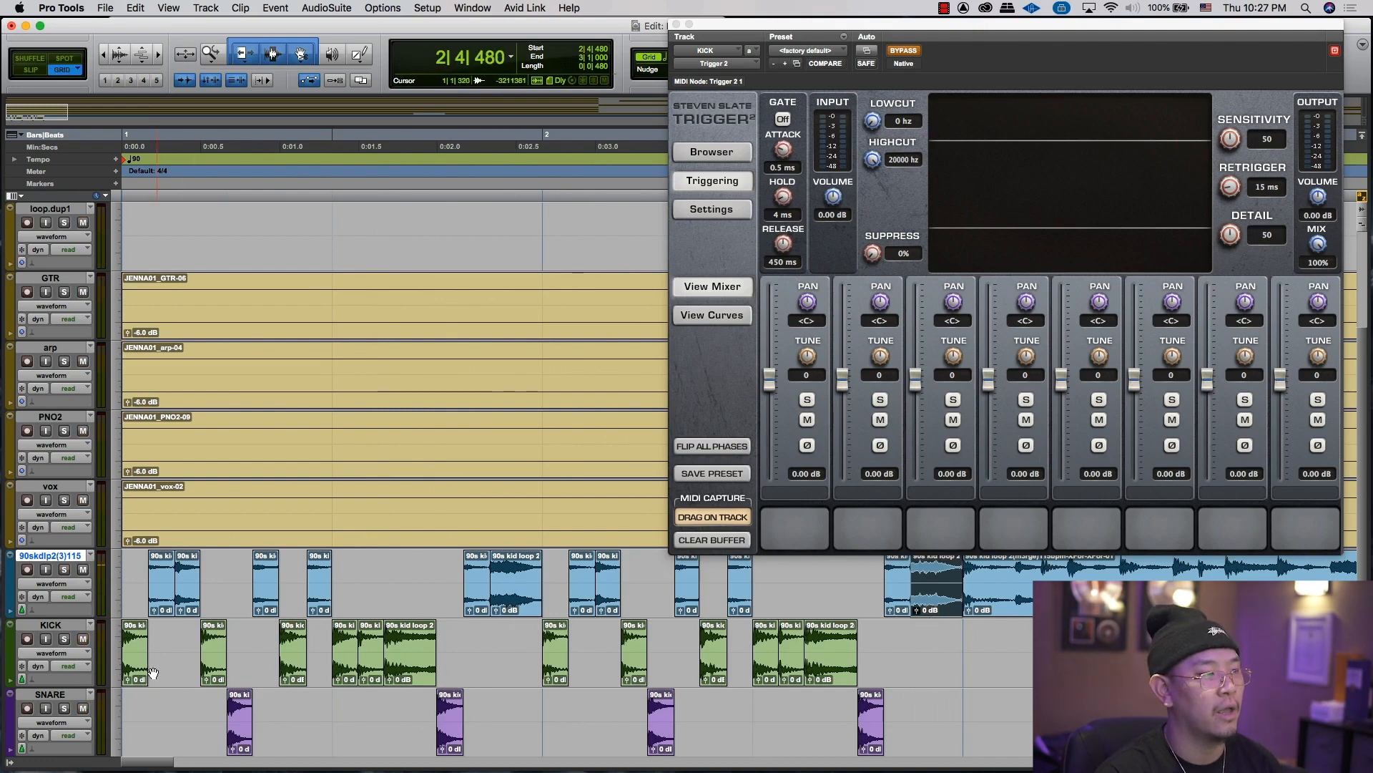
pyautogui.press('Return')
pyautogui.press('space')
pyautogui.press('space')
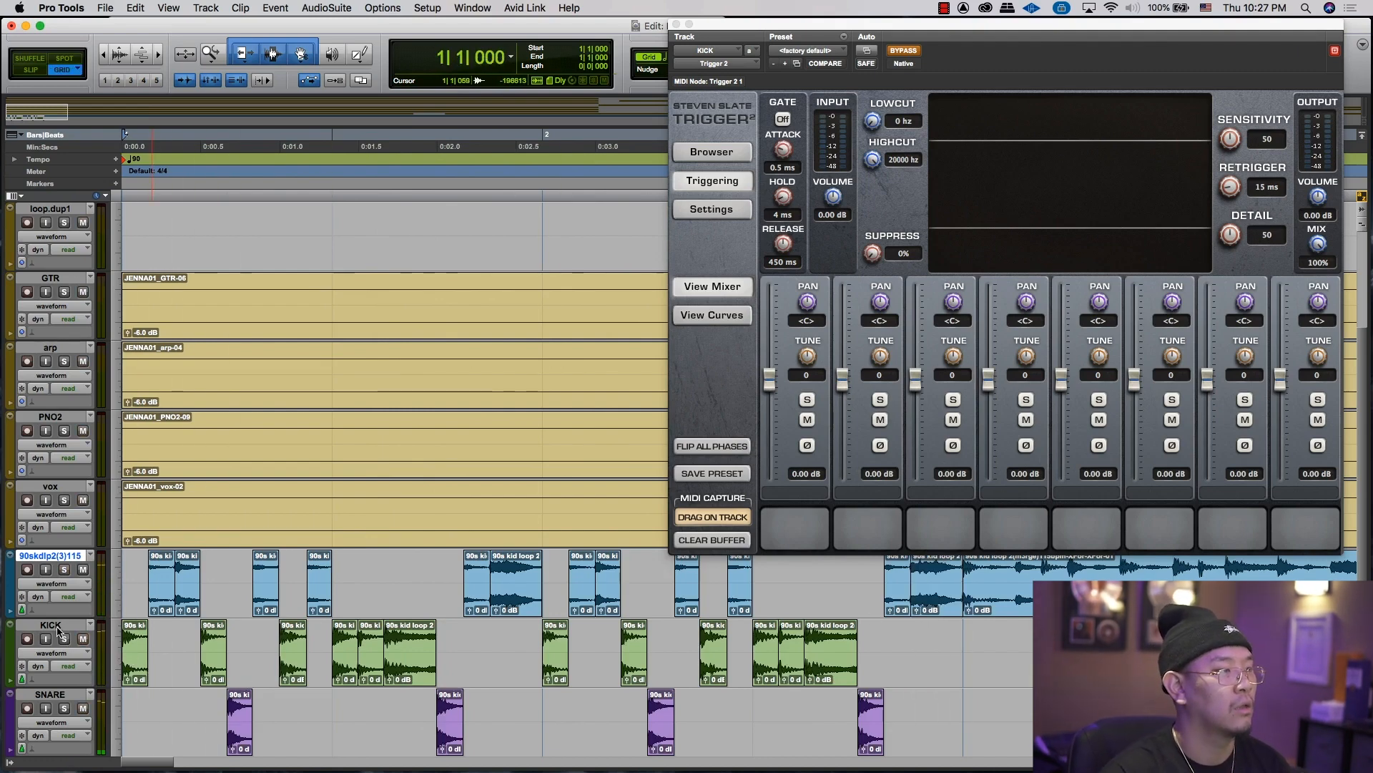
# Step: Select the KICK track, show Inserts A-E in the Edit window, and reopen KICK's Trigger 2 with bypass turned off
pyautogui.click(57, 626)
pyautogui.click(16, 196)
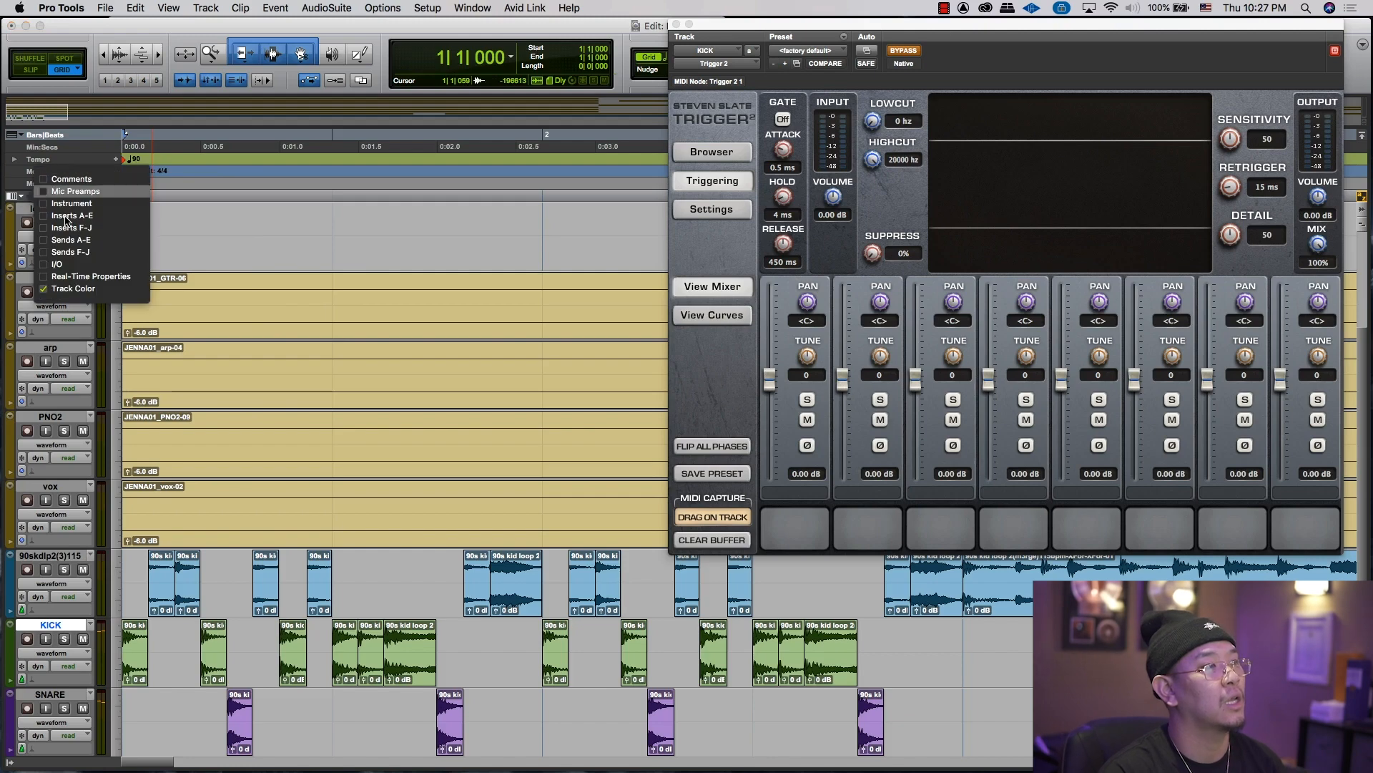
pyautogui.click(63, 216)
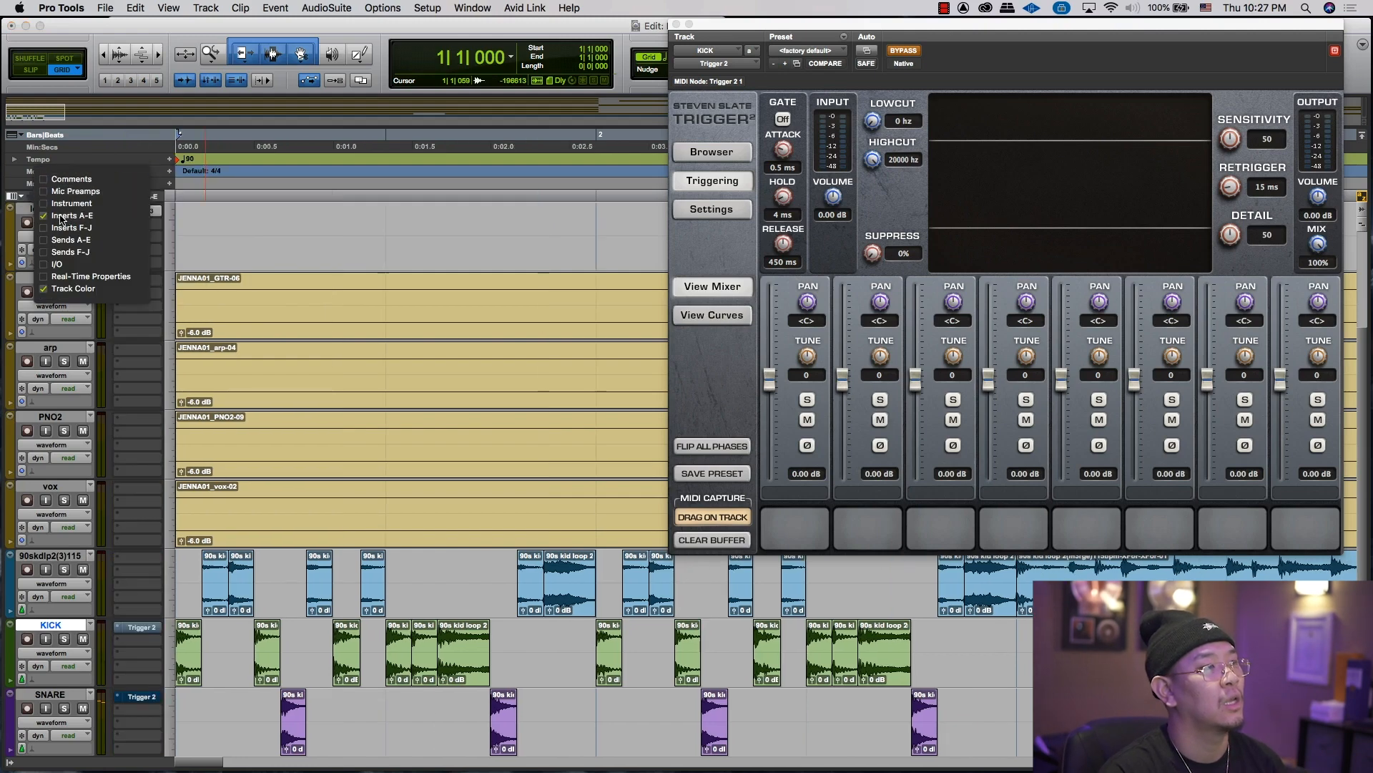
pyautogui.click(139, 631)
pyautogui.click(143, 632)
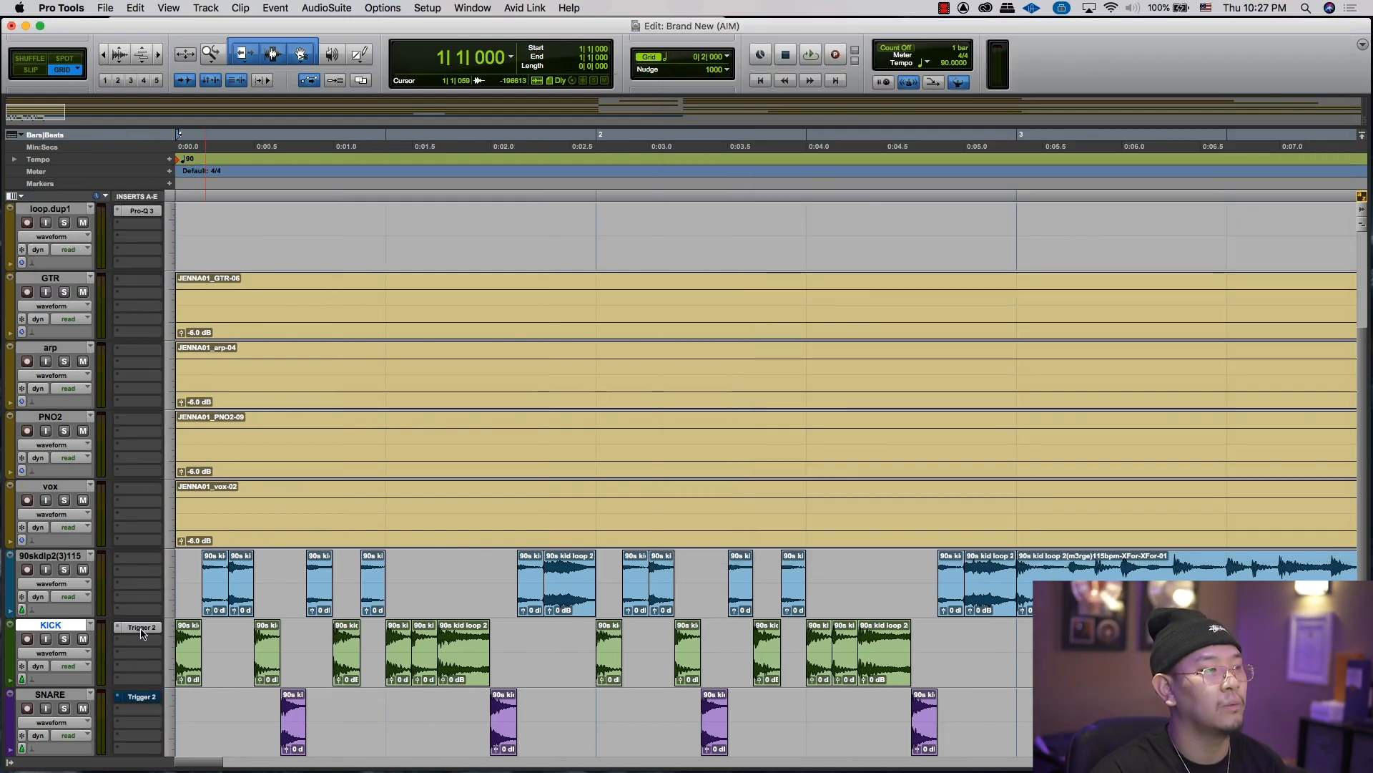
pyautogui.click(142, 632)
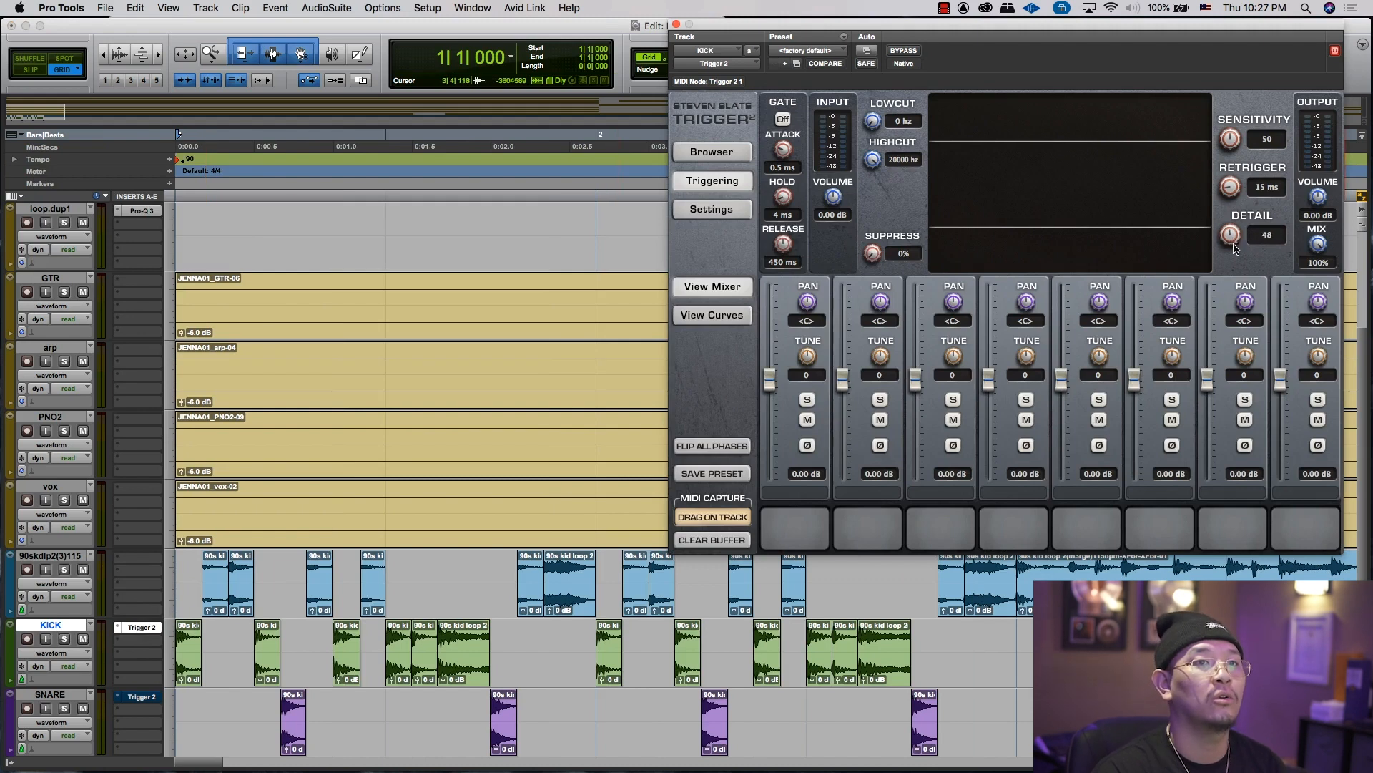
# Step: Set KICK's Trigger 2 detail to 34, then play the selected KICK clips from 1|1|000
pyautogui.moveTo(1233, 245); pyautogui.dragTo(1231, 269)
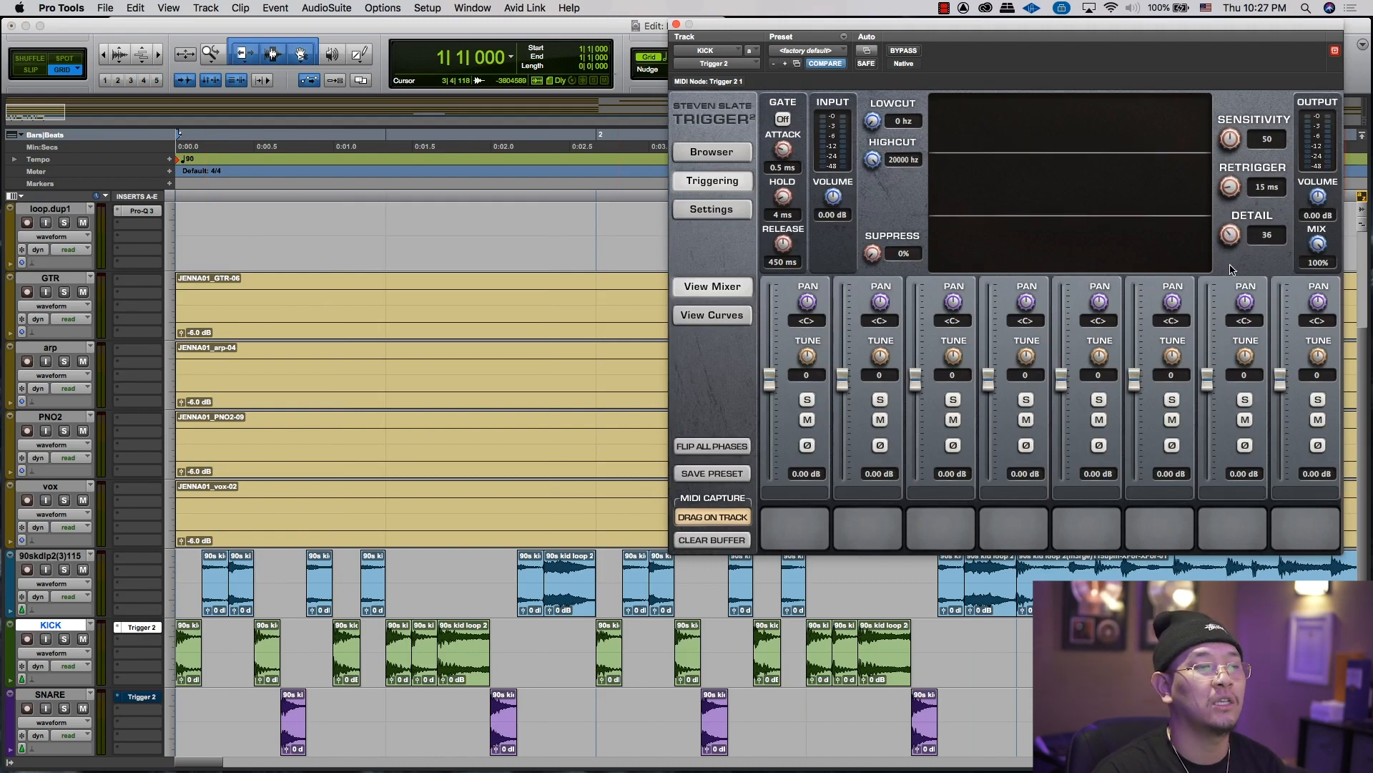
pyautogui.doubleClick(191, 637)
pyautogui.tripleClick(259, 630)
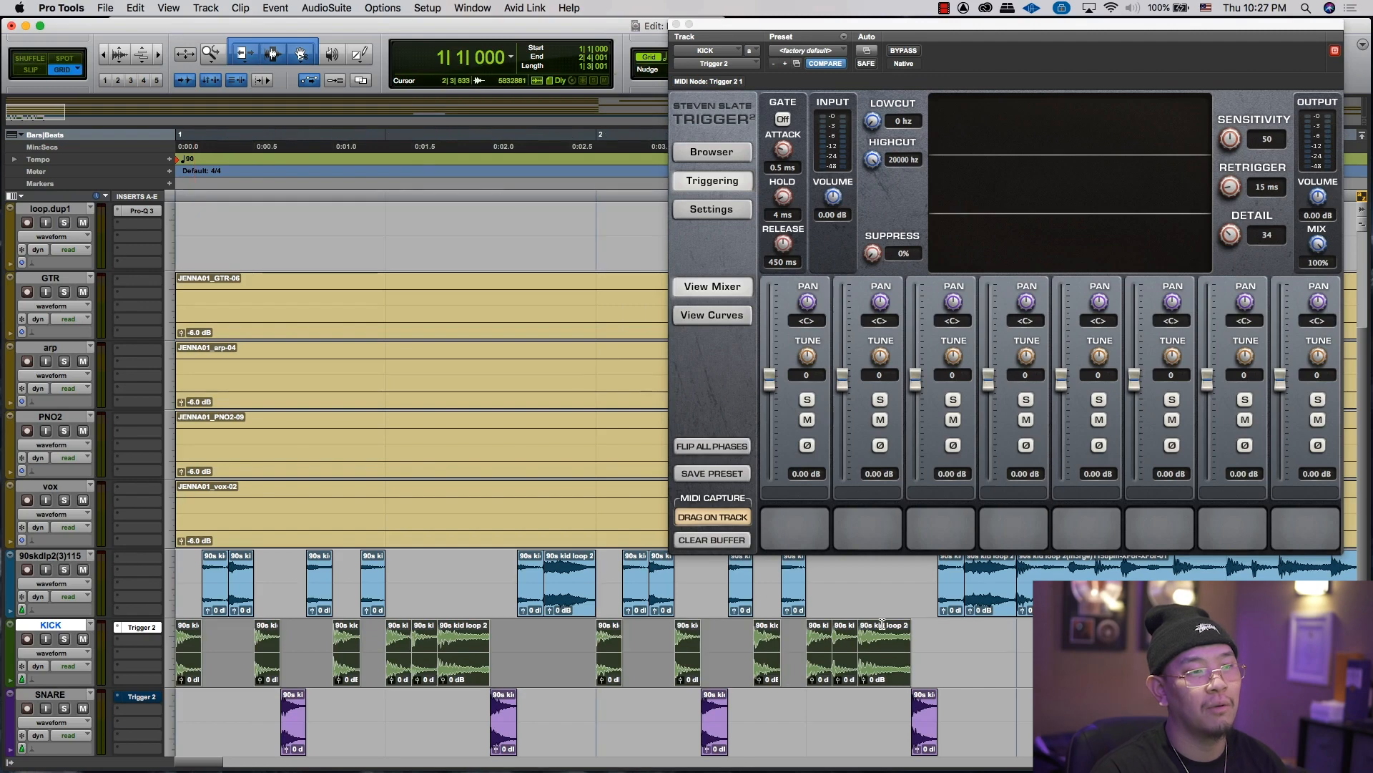
pyautogui.moveTo(997, 639); pyautogui.dragTo(175, 641)
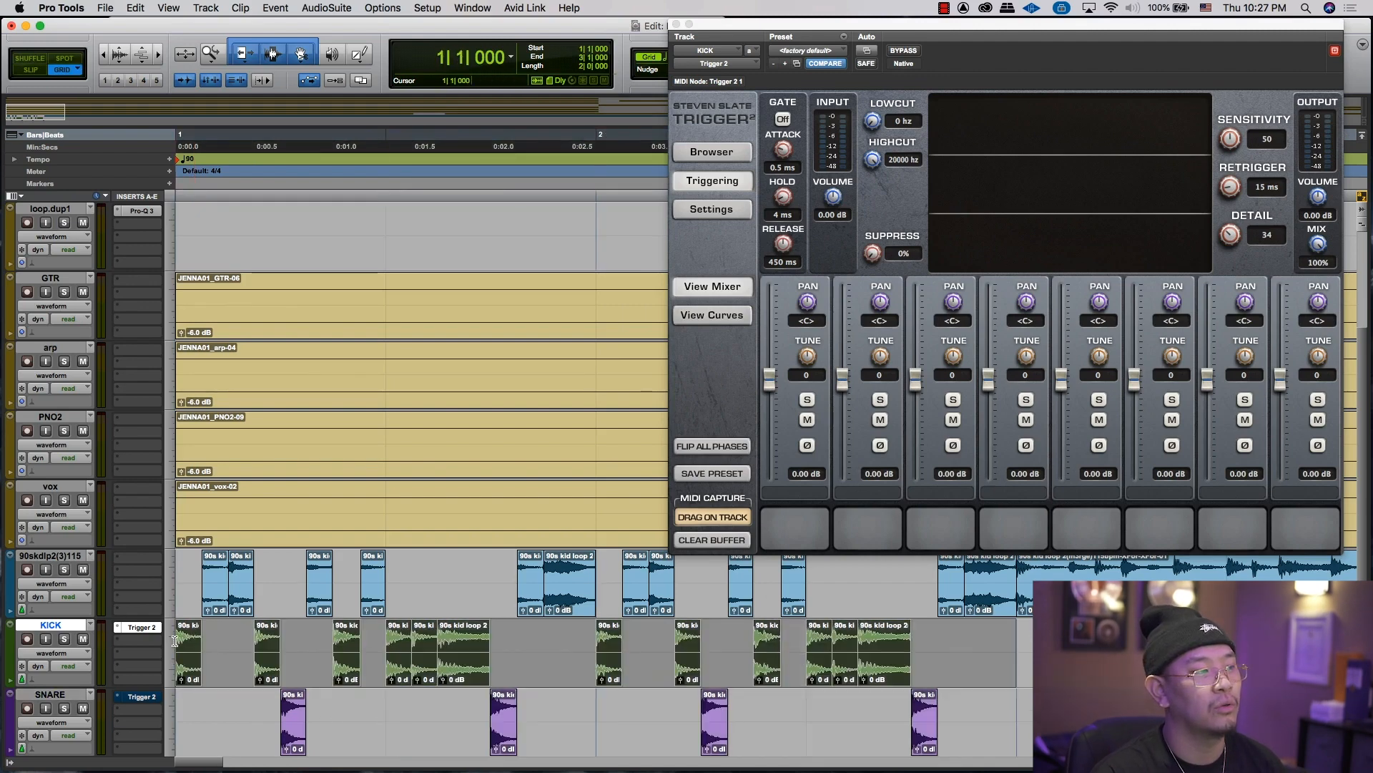
pyautogui.press('space')
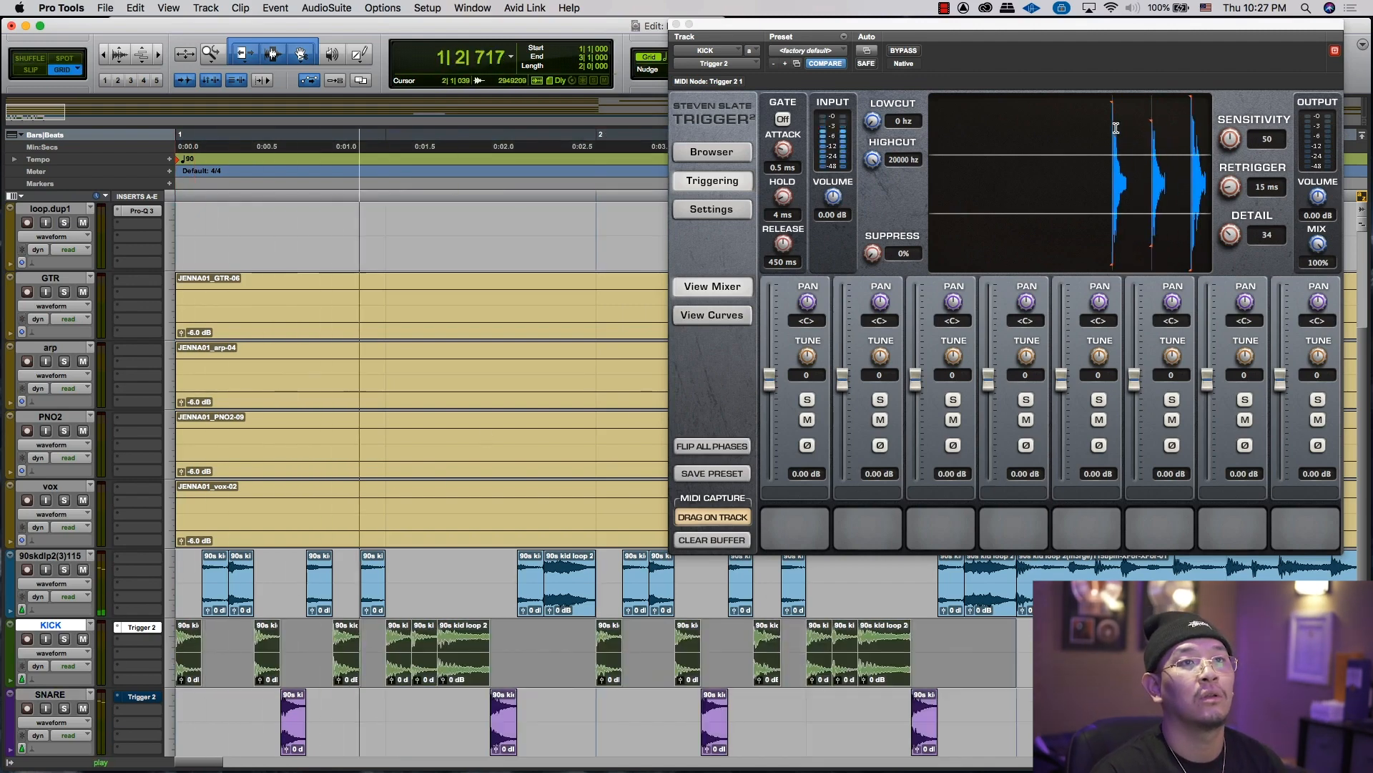
pyautogui.press('space')
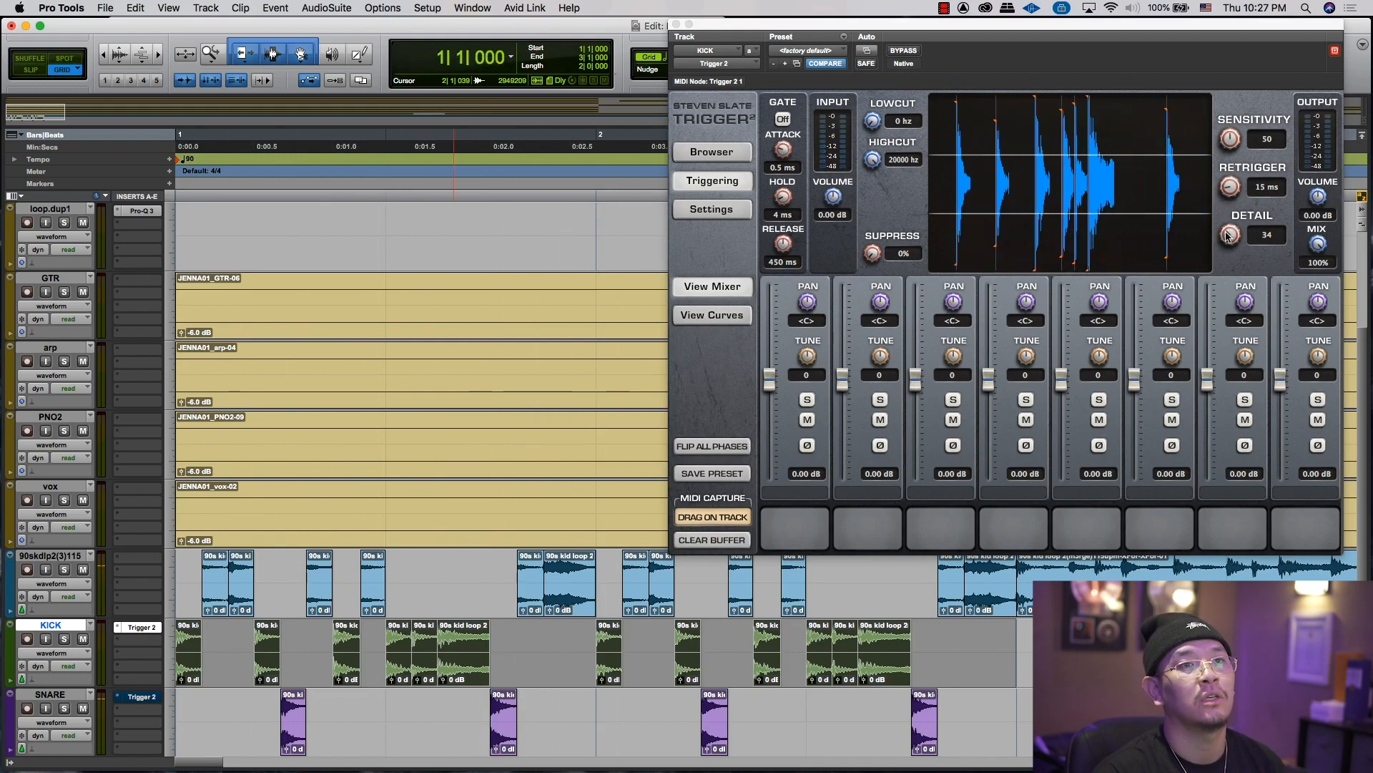
# Step: Raise the Trigger 2 detail to 52 and play the KICK hits again to check the threshold
pyautogui.moveTo(1228, 235); pyautogui.dragTo(1228, 205)
pyautogui.press('space')
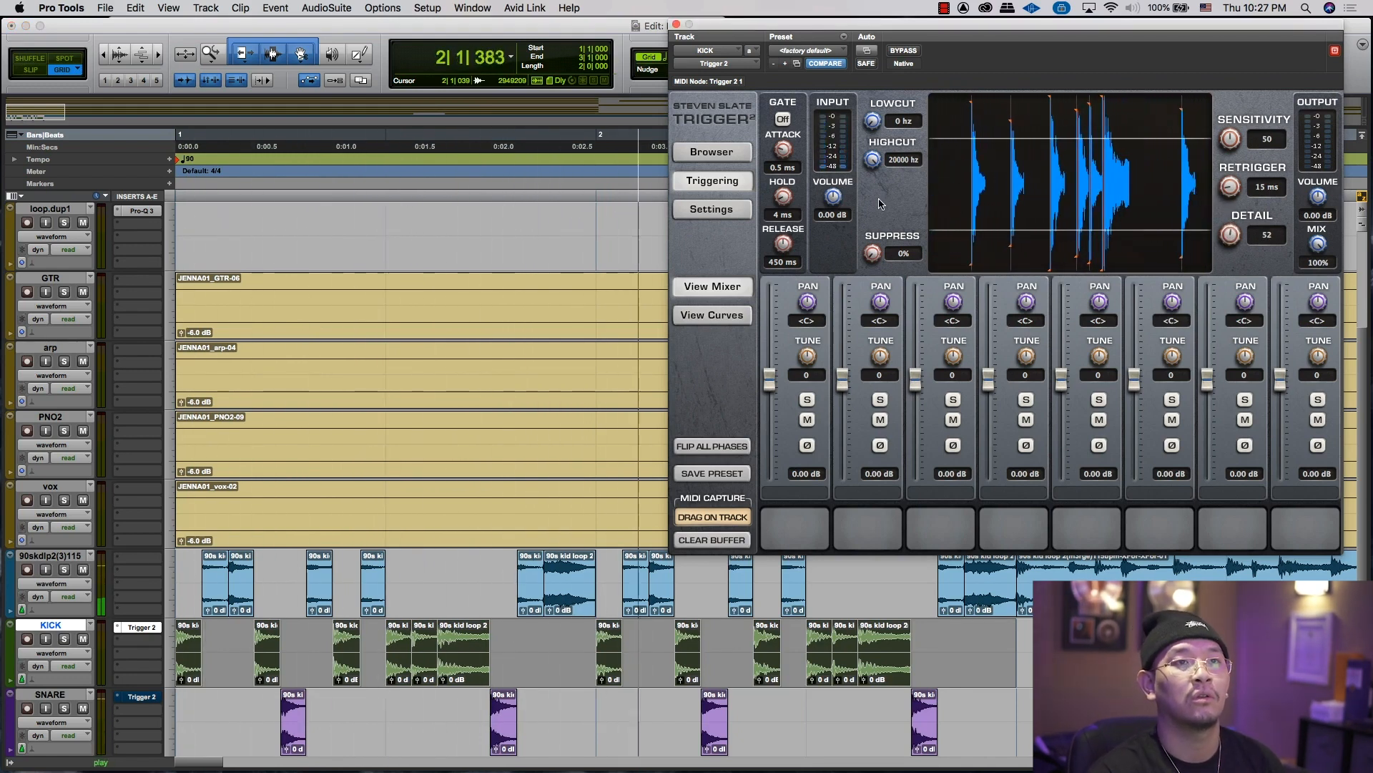
pyautogui.press('space')
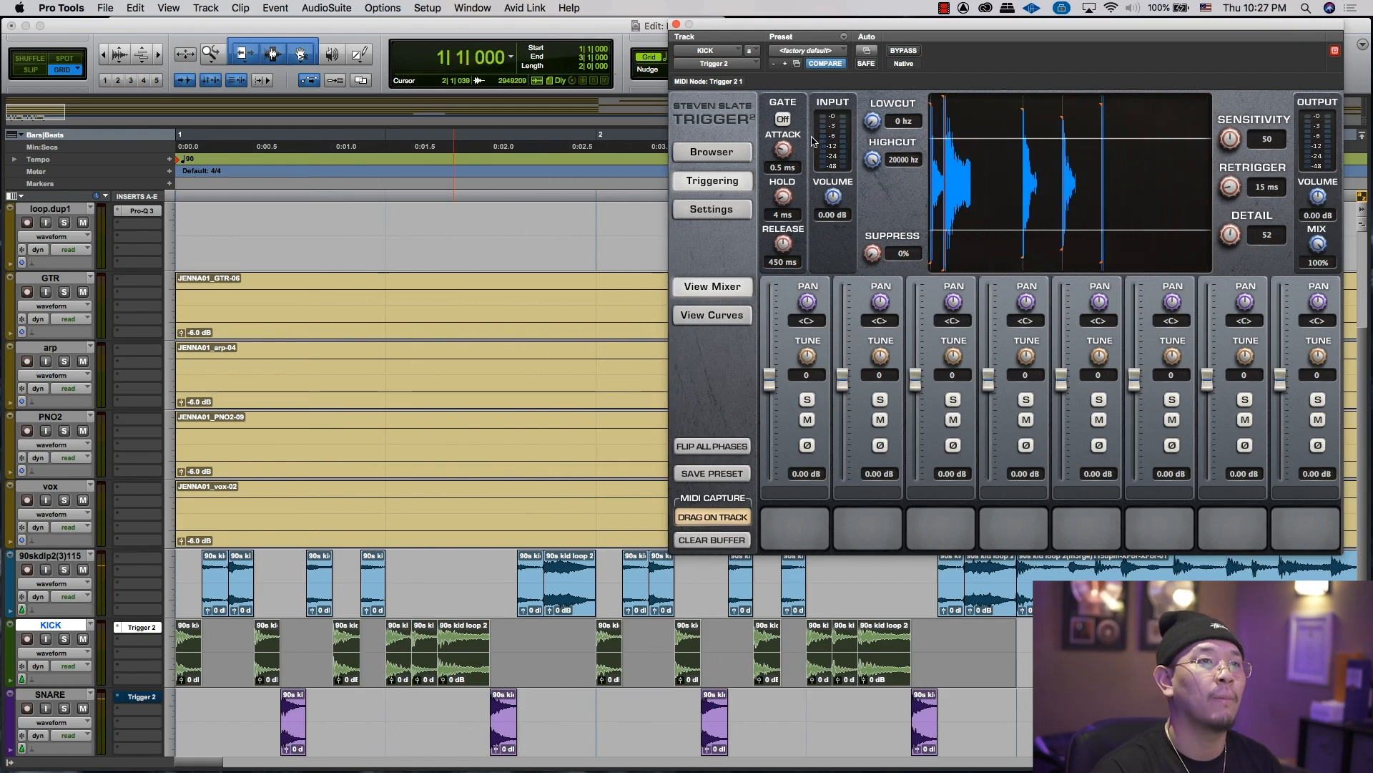
# Step: Select HELIX KICK 6.wav in Trigger 2's sample browser, refresh the file list, and return to the triggering view
pyautogui.click(711, 153)
pyautogui.click(847, 180)
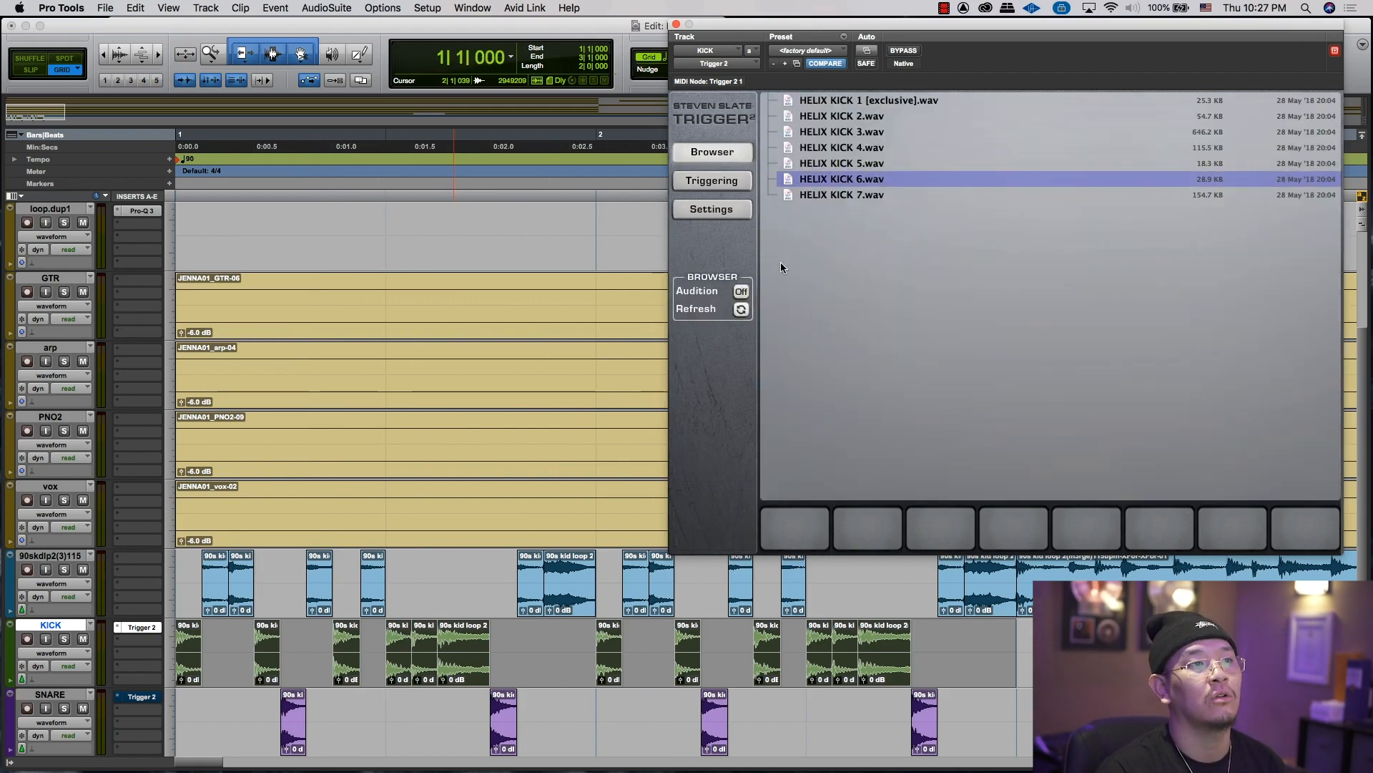
pyautogui.click(741, 311)
pyautogui.click(716, 183)
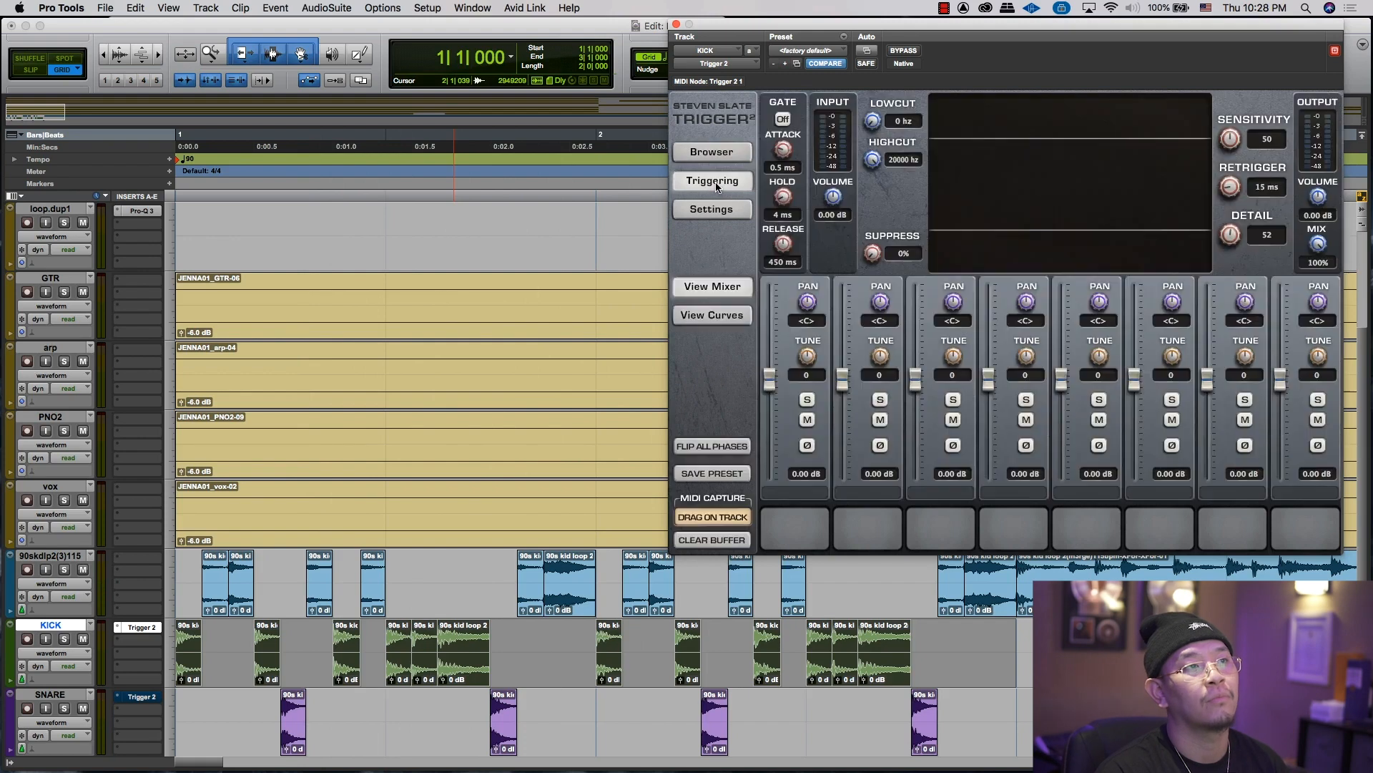
# Step: Play the KICK clips twice from 1|1|000 to compare their hits with the detail threshold
pyautogui.press('space')
pyautogui.press('space')
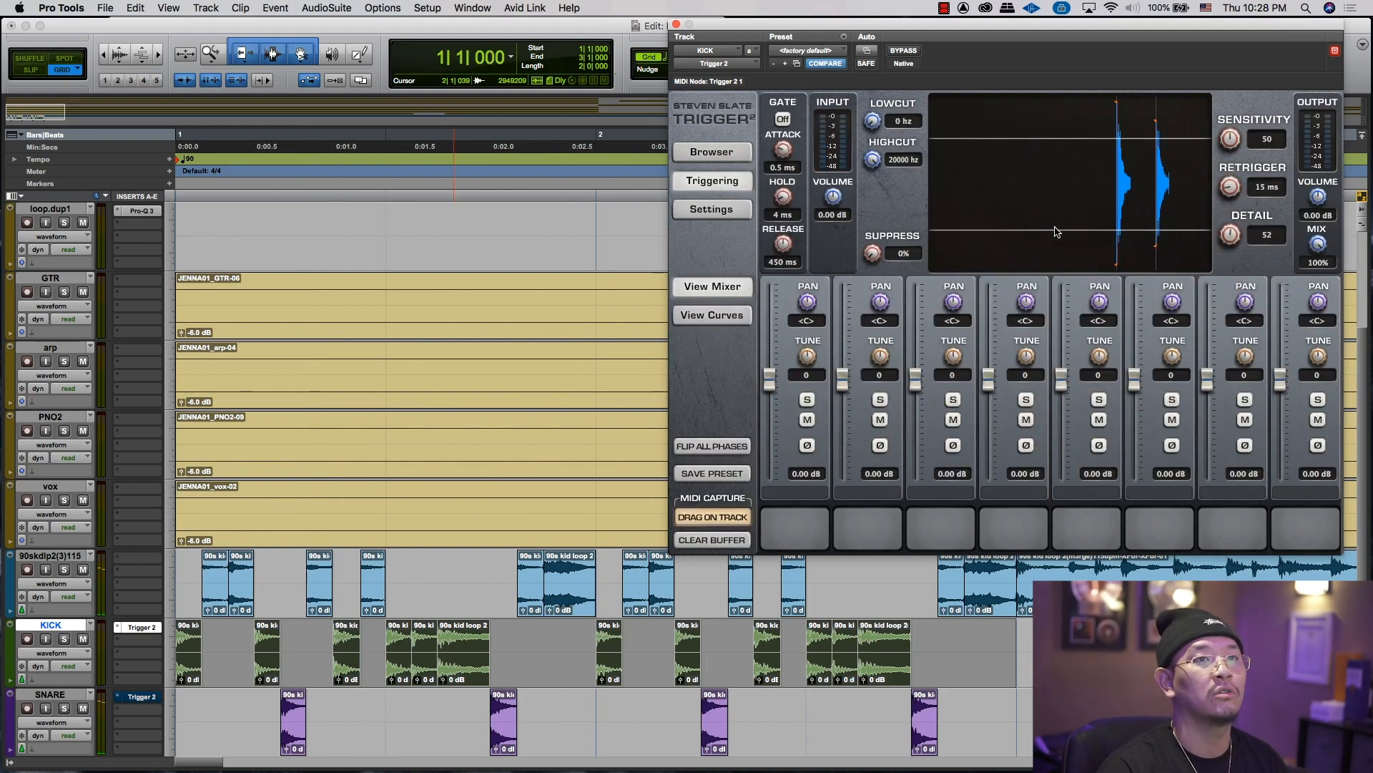
pyautogui.press('space')
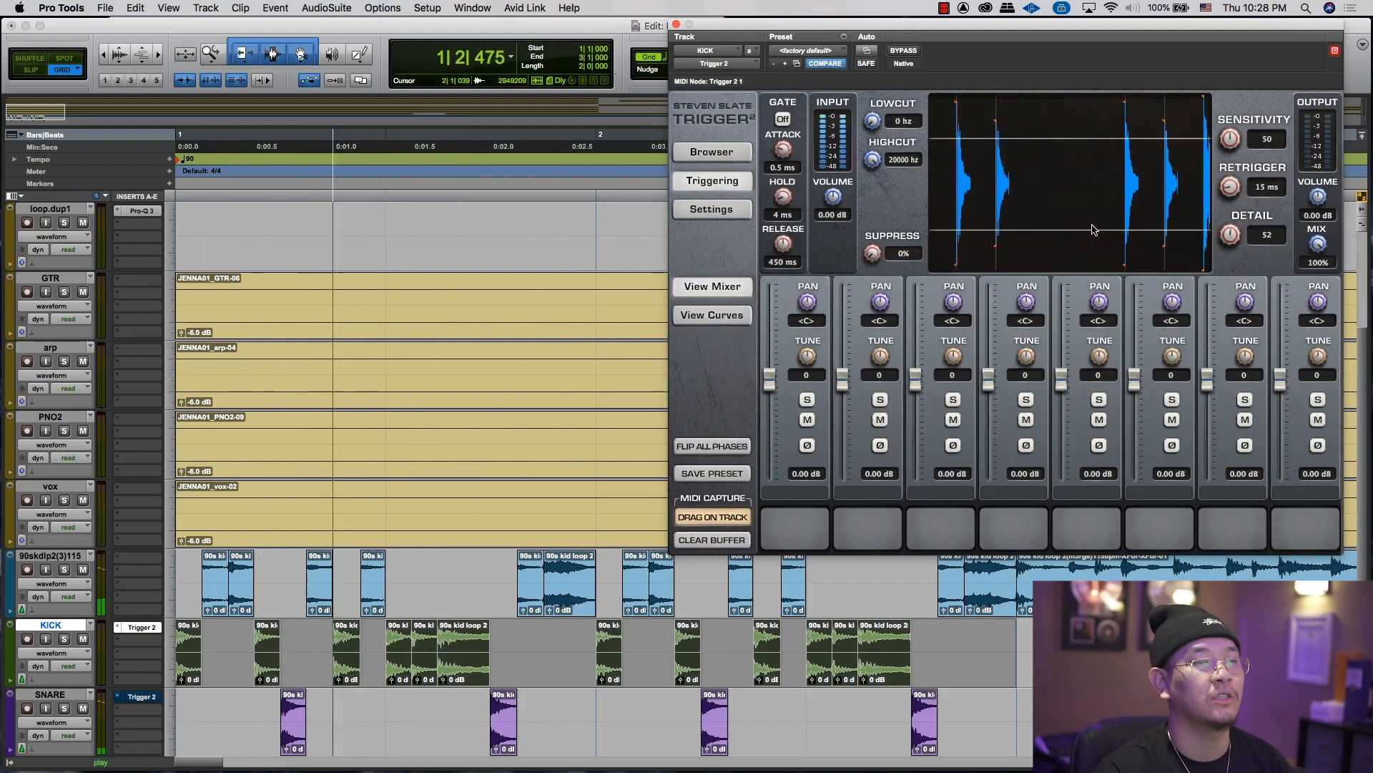
pyautogui.press('space')
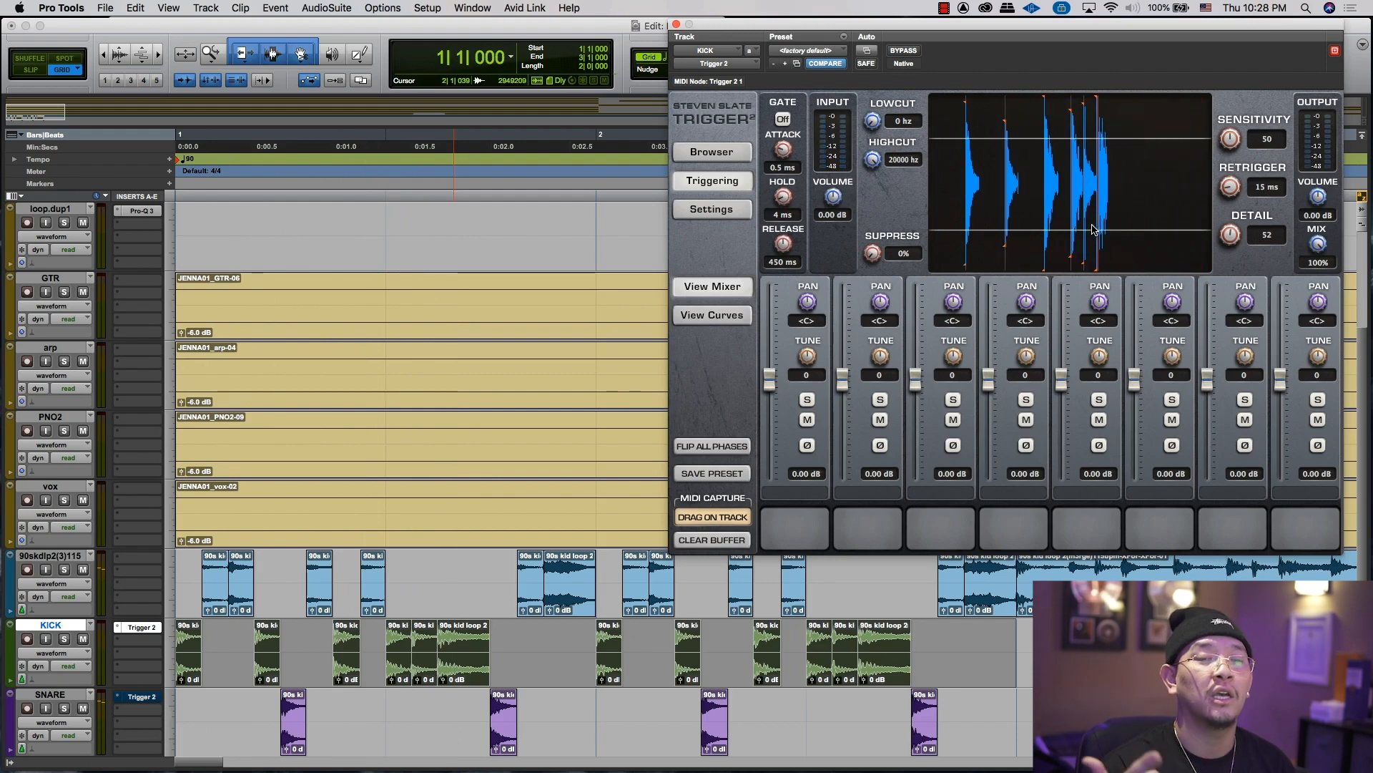
# Step: Enable browser audition, compare HELIX KICK 5, 6 and 7, and load HELIX KICK 6.wav into the first sample slot
pyautogui.click(712, 152)
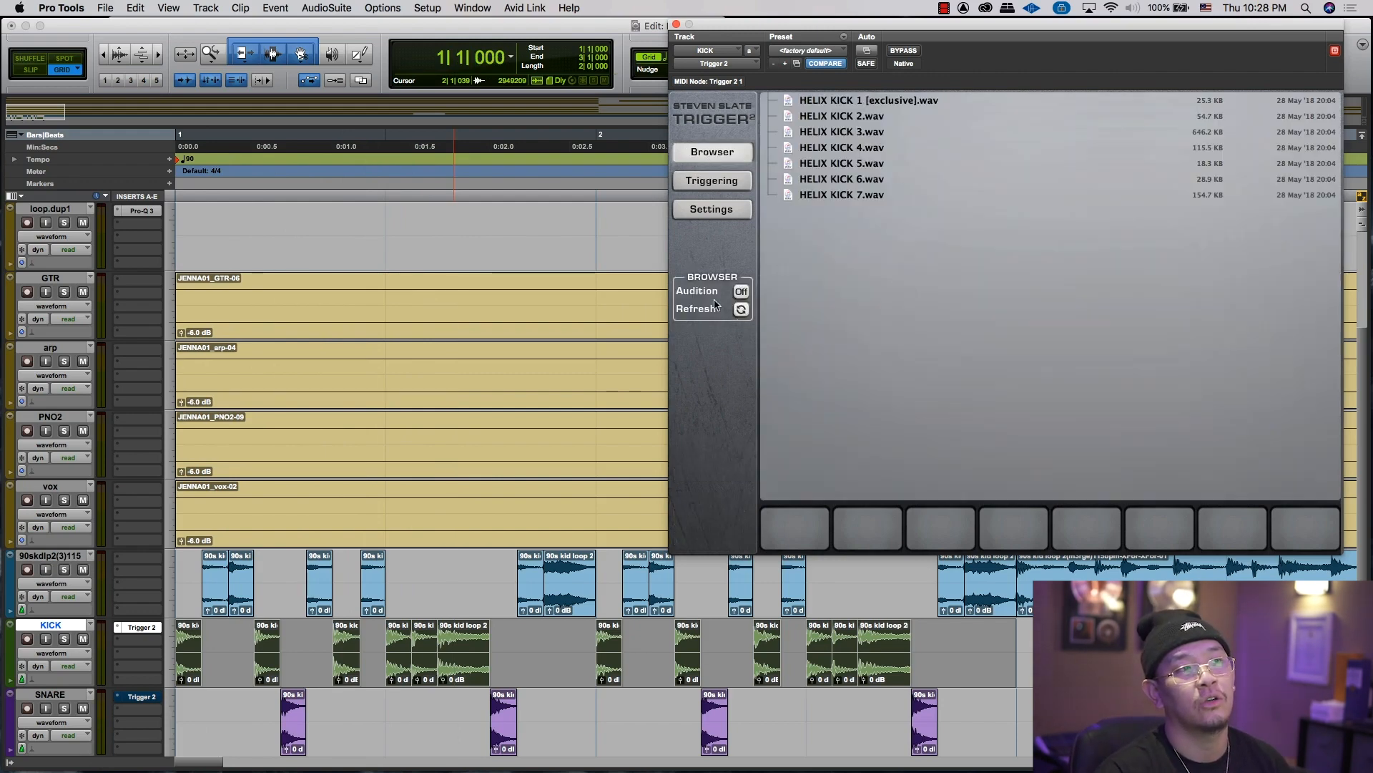
pyautogui.click(848, 180)
pyautogui.click(844, 166)
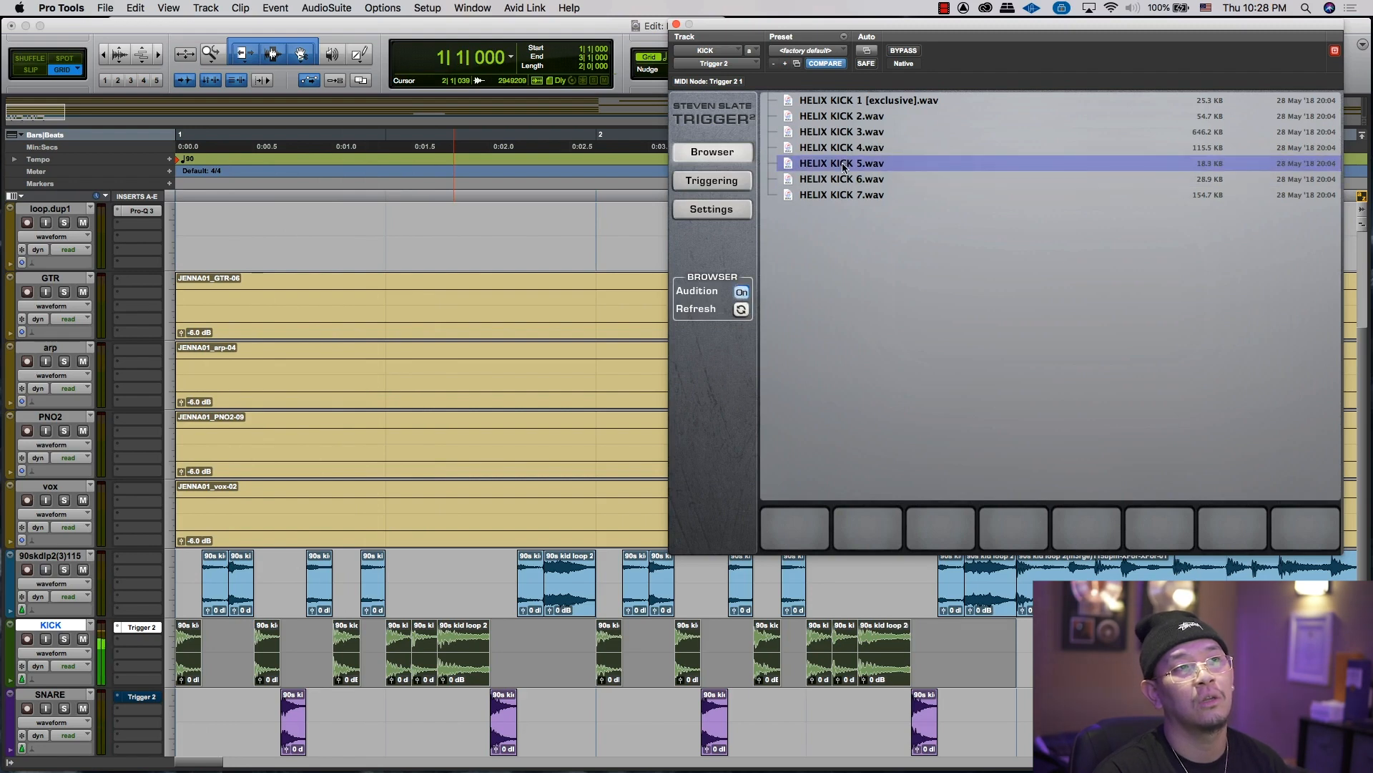
pyautogui.click(844, 179)
pyautogui.click(842, 191)
pyautogui.click(827, 178)
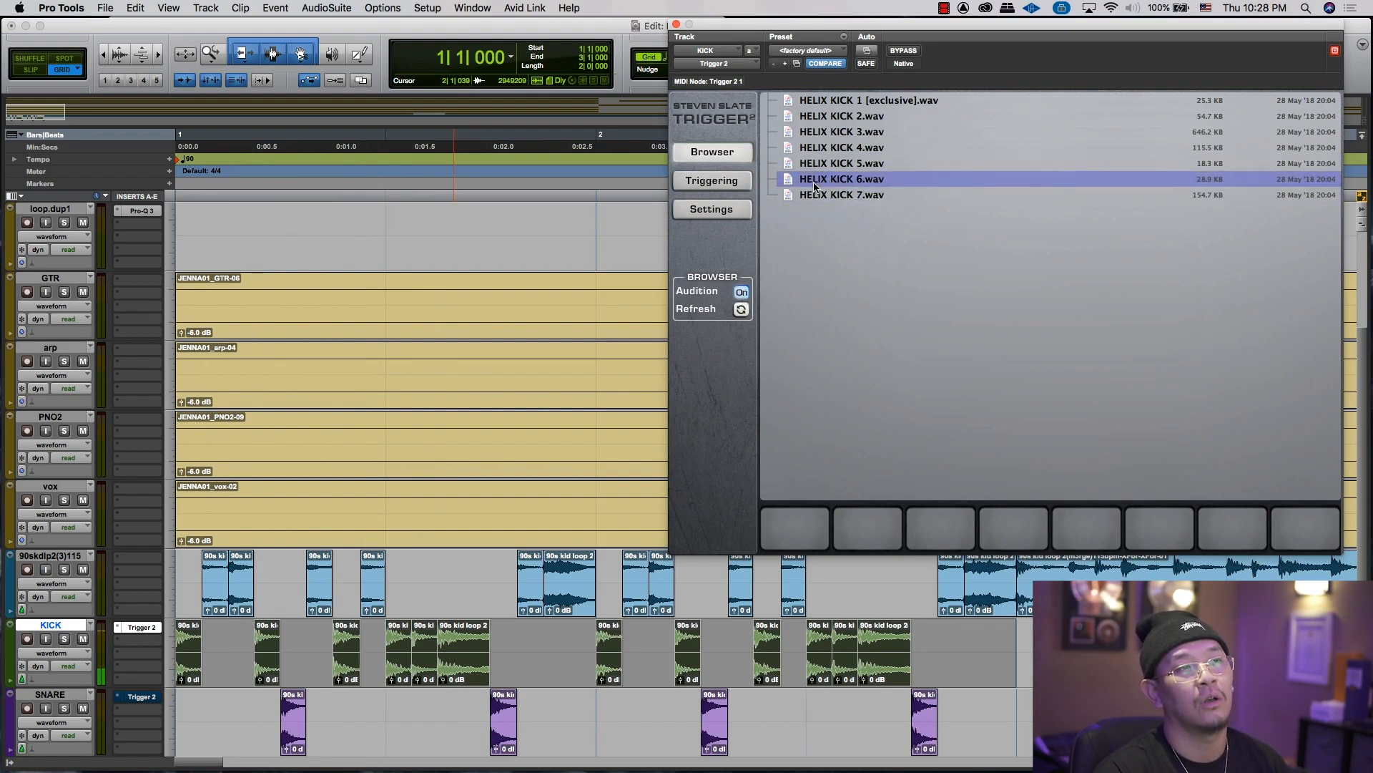
pyautogui.moveTo(827, 178); pyautogui.dragTo(800, 532)
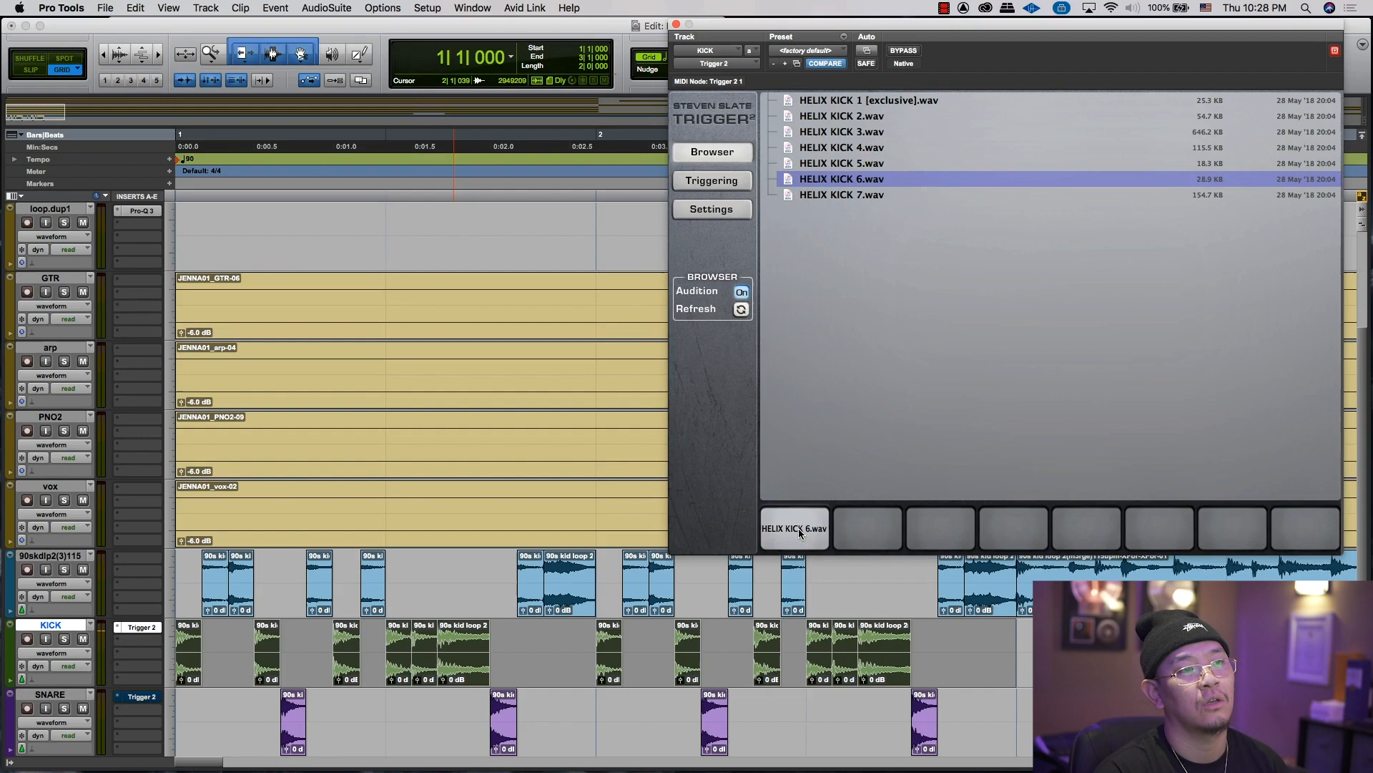
# Step: Set the trigger detail to 62 during playback and tune the HELIX KICK 6 sample to -23
pyautogui.click(704, 180)
pyautogui.click(709, 155)
pyautogui.click(712, 180)
pyautogui.press('space')
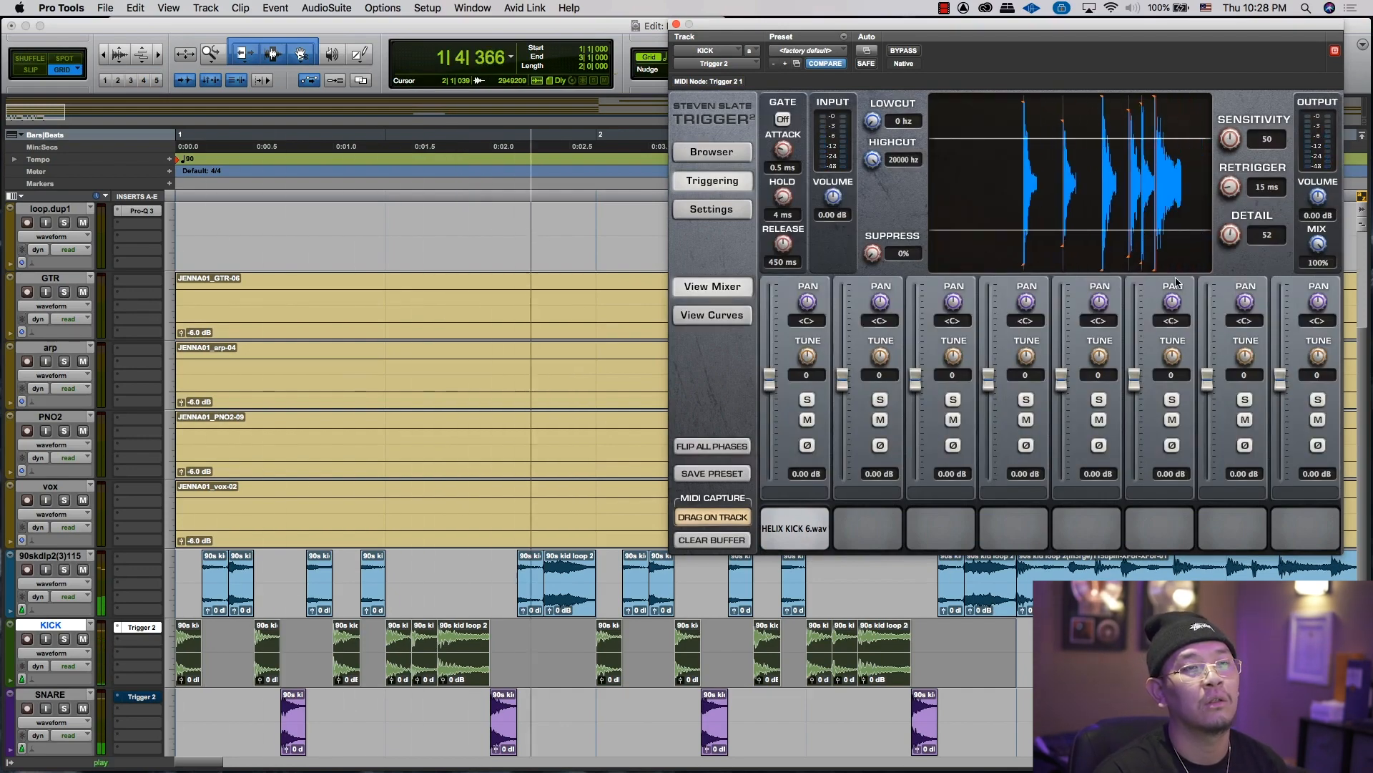
pyautogui.moveTo(1230, 236); pyautogui.dragTo(1232, 218)
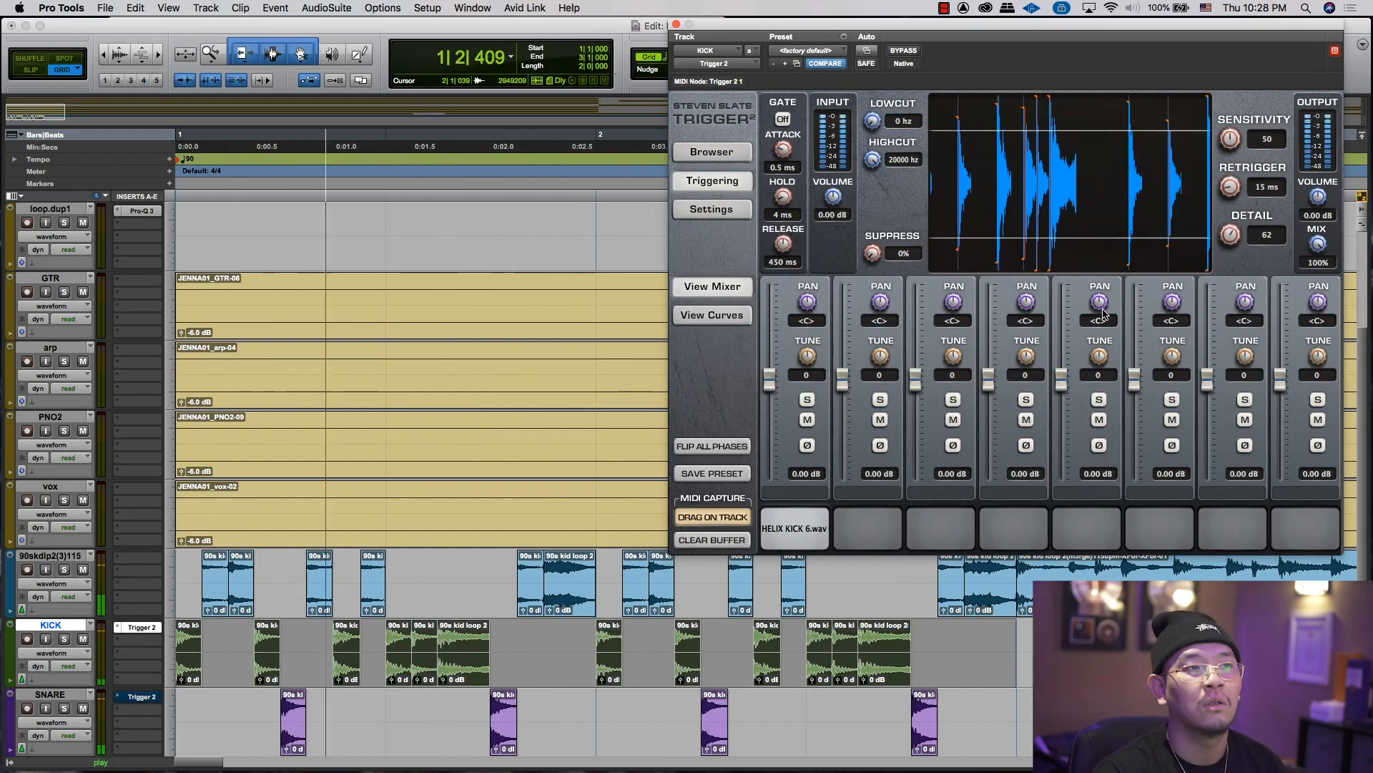
pyautogui.press('space')
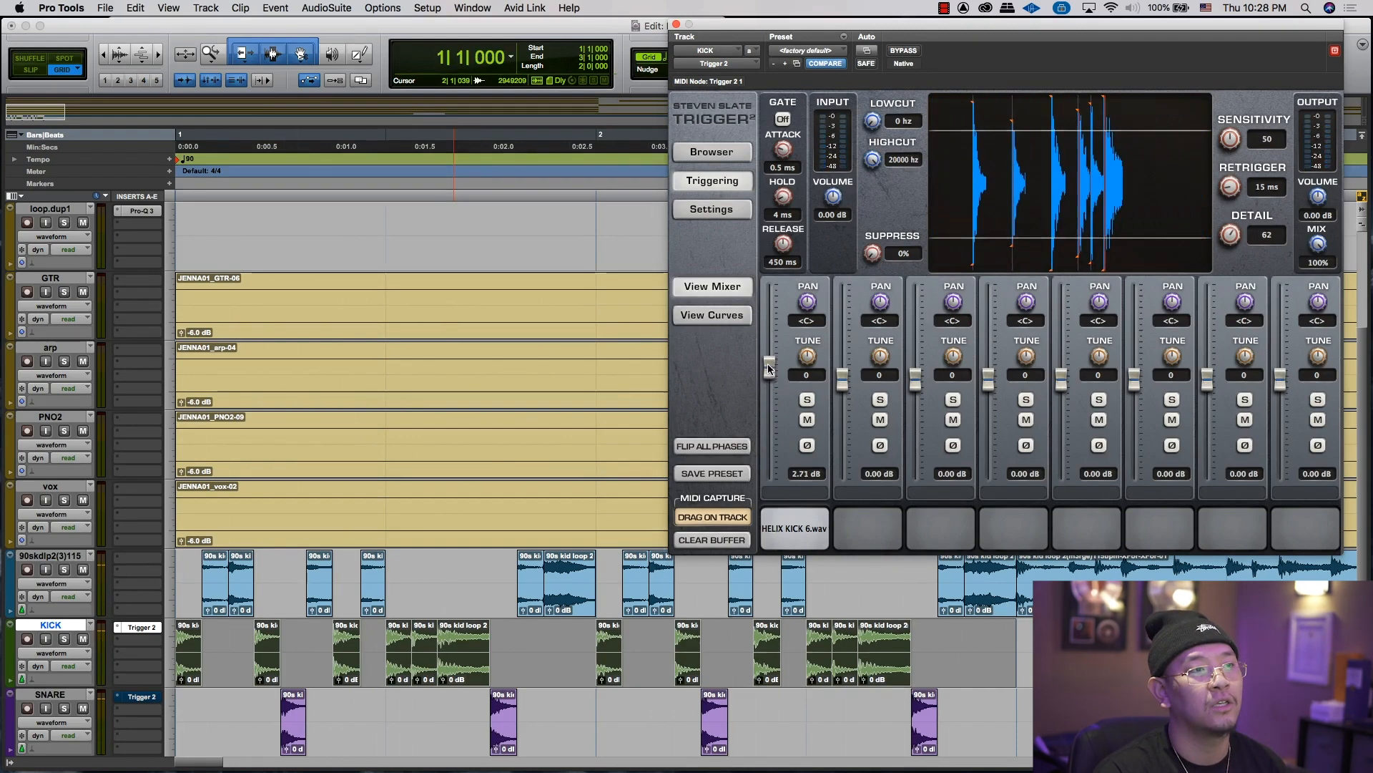
pyautogui.moveTo(807, 356)
pyautogui.mouseDown()
pyautogui.moveTo(804, 300)
pyautogui.moveTo(809, 394)
pyautogui.moveTo(806, 376)
pyautogui.mouseUp()
pyautogui.press('space')
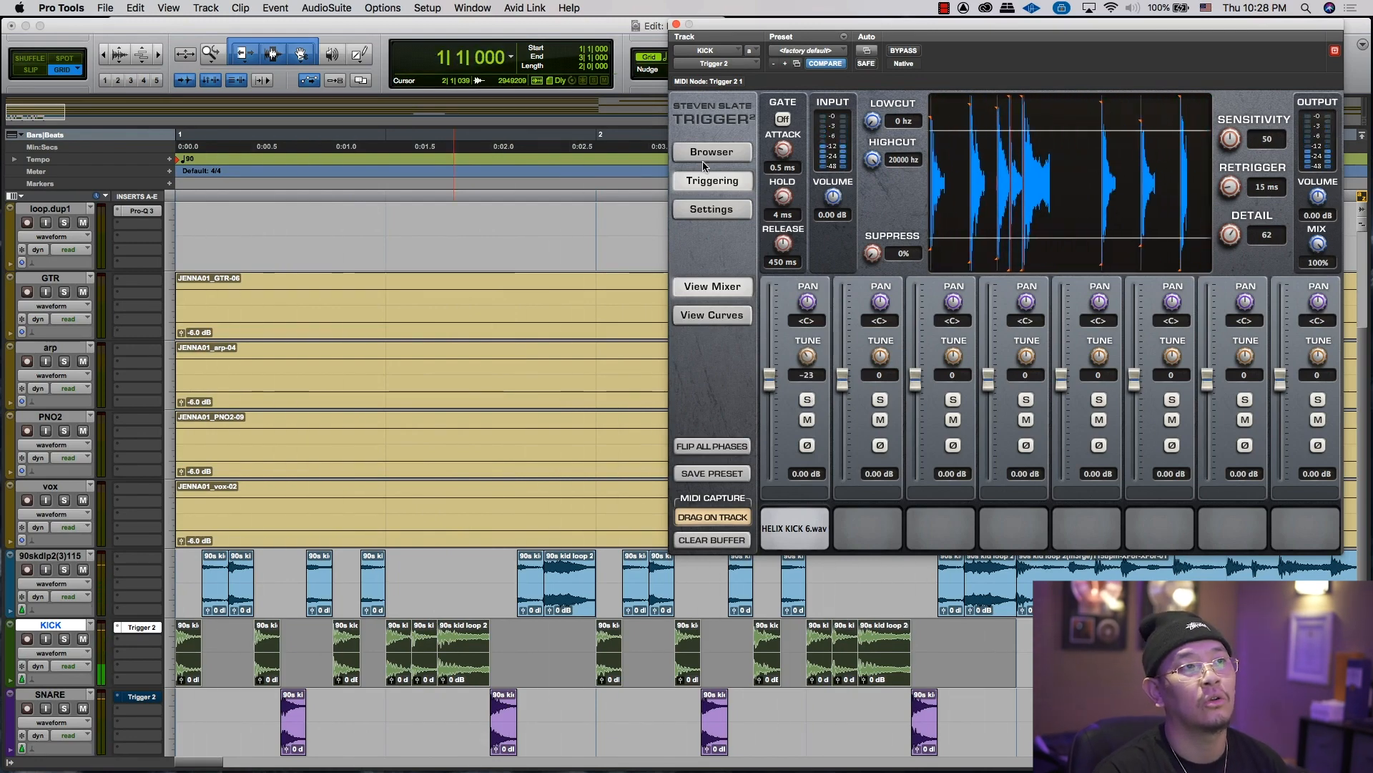
# Step: Audition the HELIX kick samples again and load HELIX KICK 7.wav into the second sample slot
pyautogui.click(712, 152)
pyautogui.click(857, 195)
pyautogui.click(848, 161)
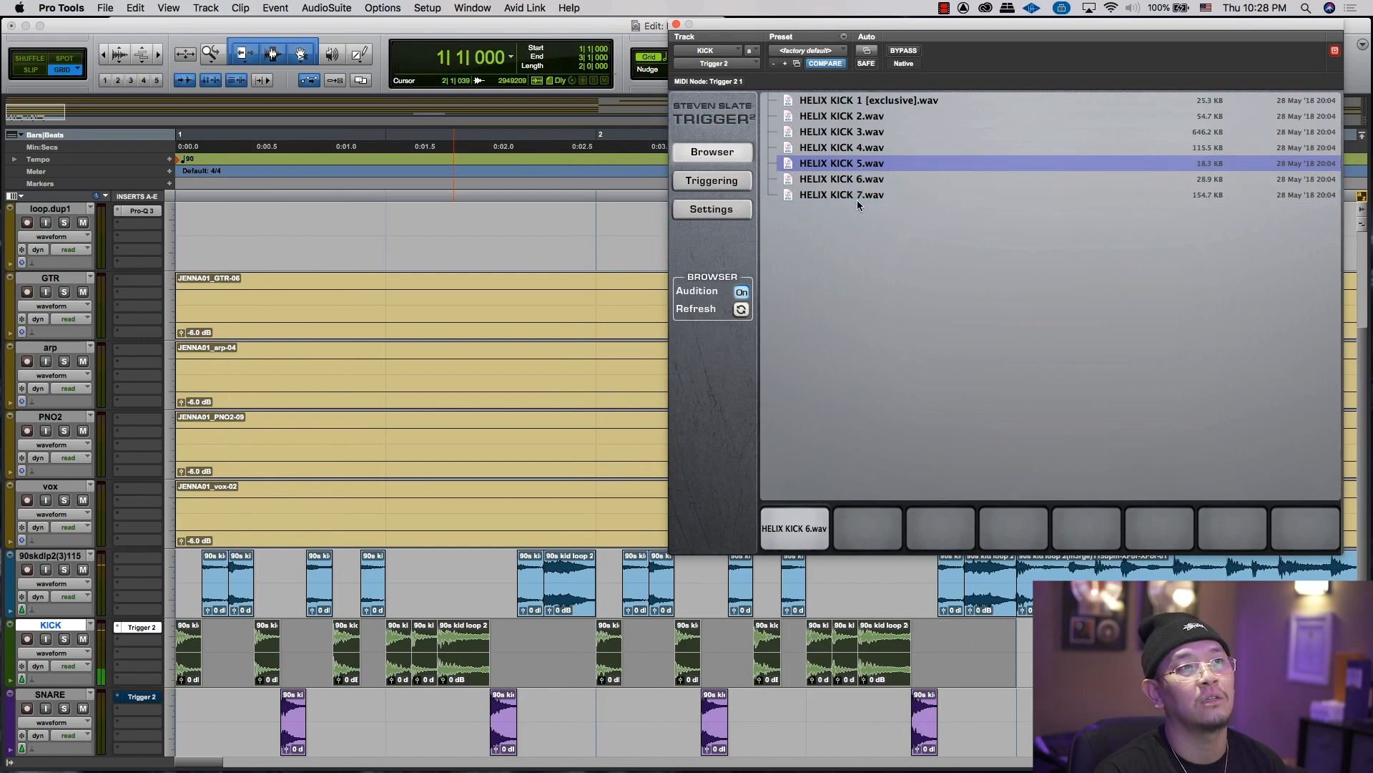
pyautogui.moveTo(857, 197); pyautogui.dragTo(879, 548)
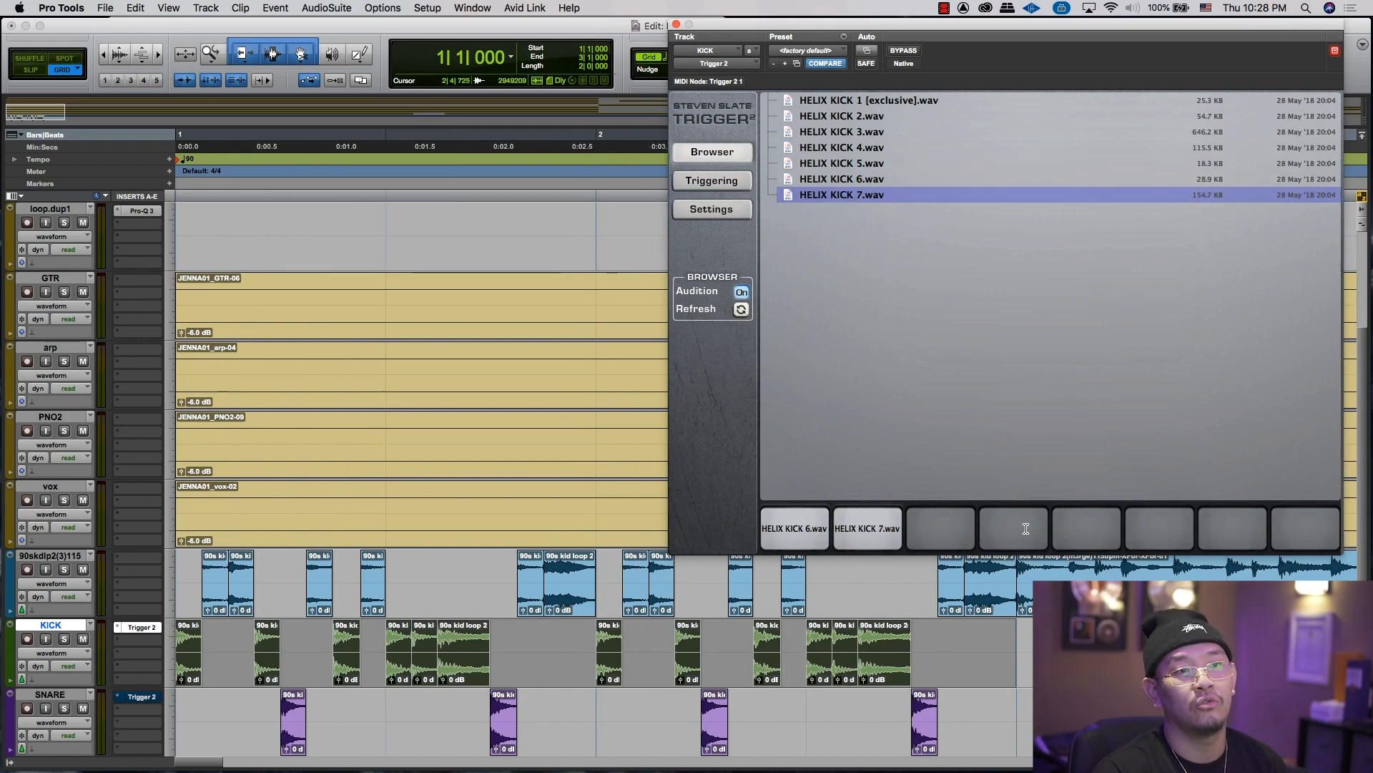
# Step: During playback, set HELIX KICK 7's level to -5.53 dB and tune to -70, and HELIX KICK 6's tune to -10
pyautogui.click(713, 179)
pyautogui.press('space')
pyautogui.moveTo(842, 379); pyautogui.dragTo(863, 422)
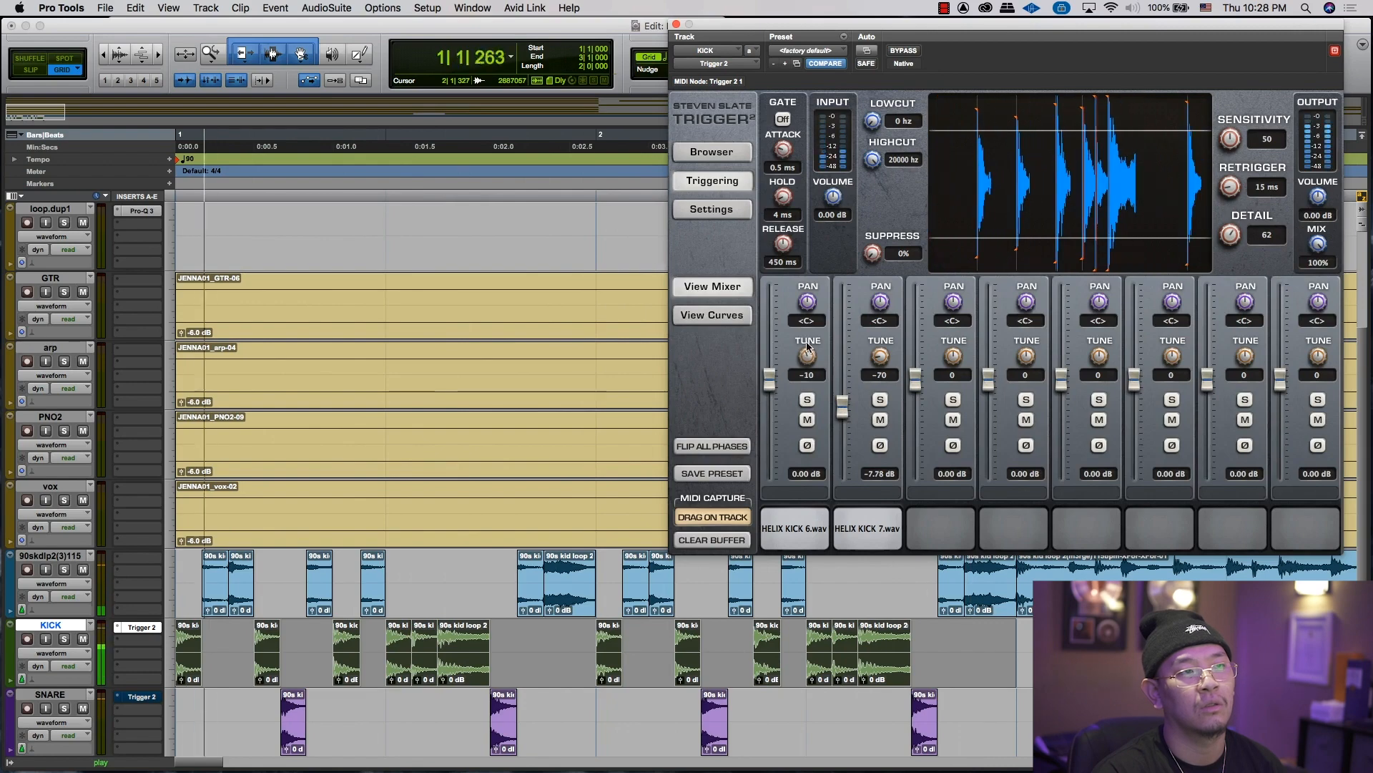
pyautogui.moveTo(807, 355); pyautogui.dragTo(807, 343)
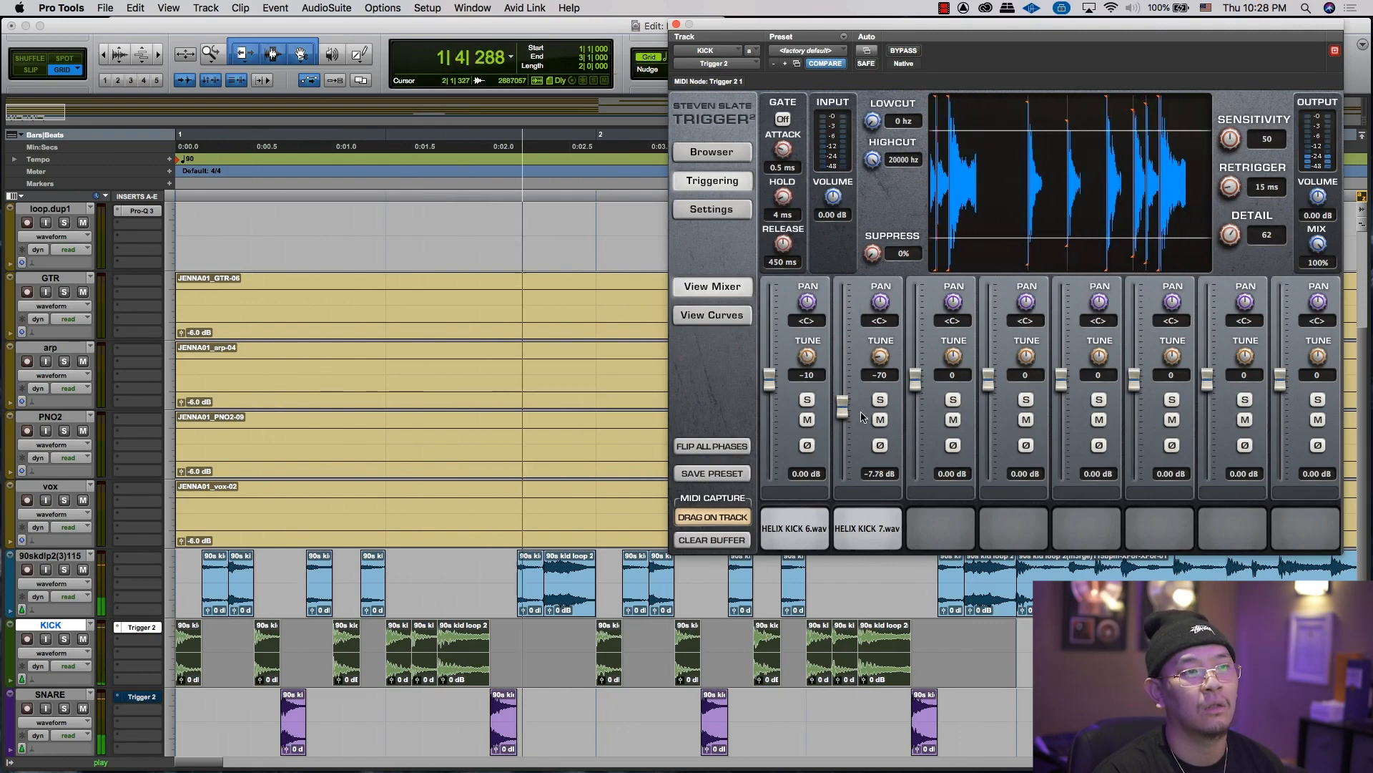
pyautogui.moveTo(845, 403); pyautogui.dragTo(847, 396)
pyautogui.press('space')
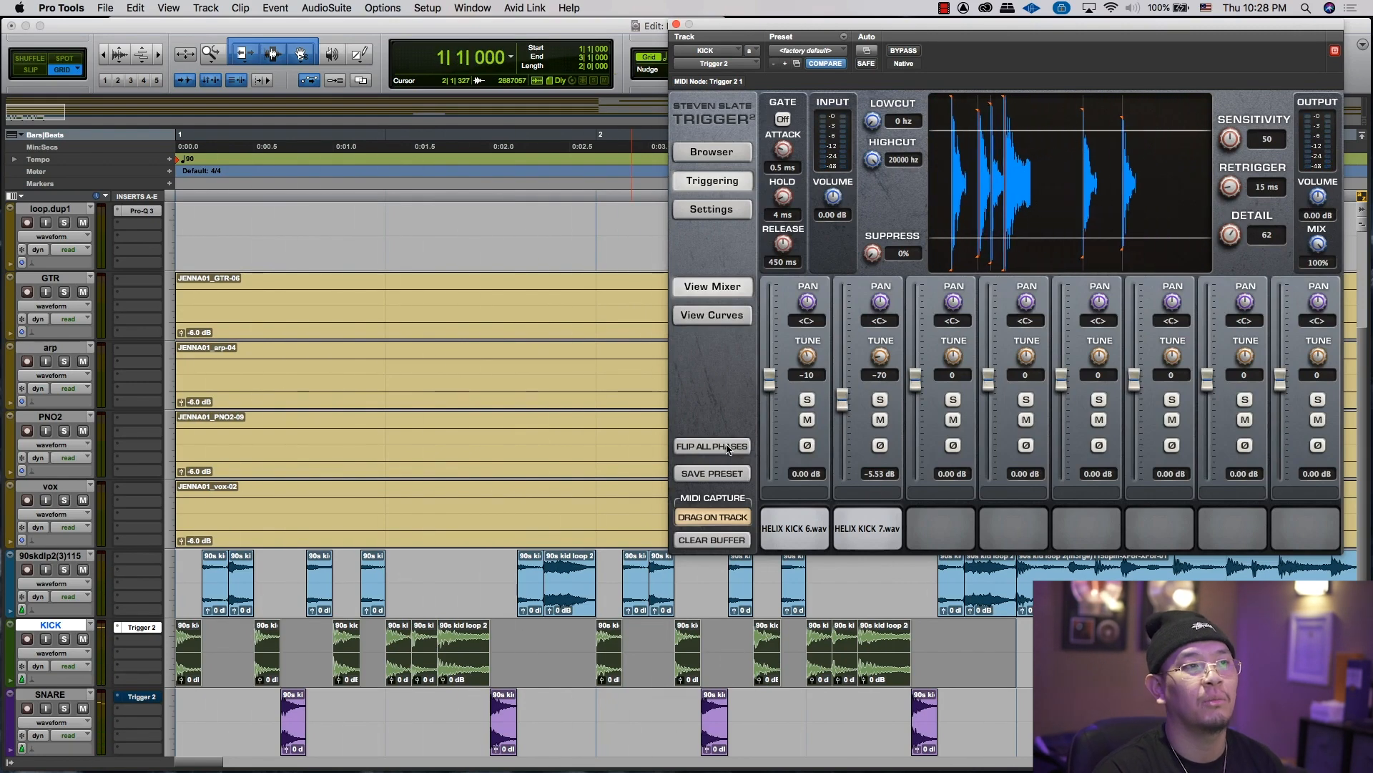
# Step: Show the sample curves and set HELIX KICK 6's sustain to 1.85 s during playback
pyautogui.click(711, 320)
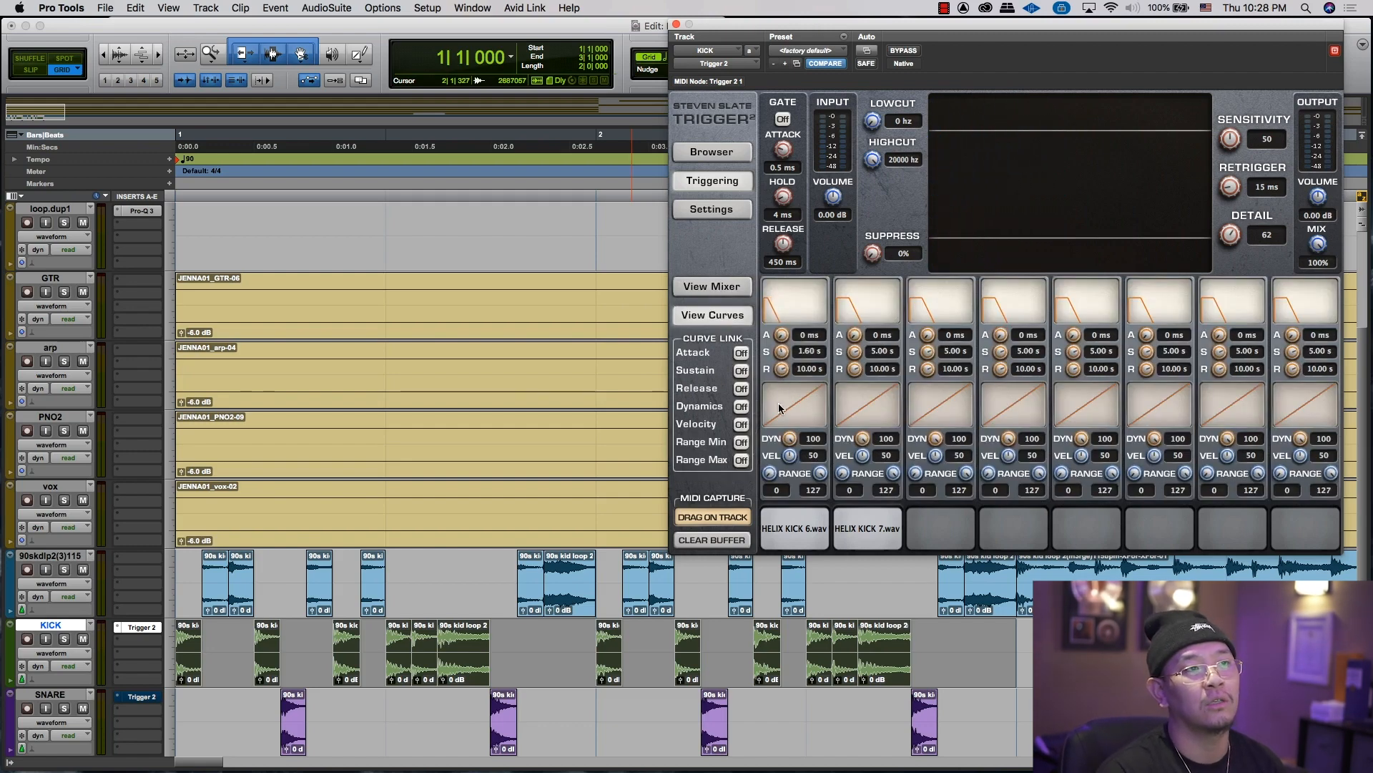
pyautogui.press('space')
pyautogui.moveTo(781, 352)
pyautogui.mouseDown()
pyautogui.moveTo(787, 192)
pyautogui.moveTo(782, 382)
pyautogui.moveTo(782, 345)
pyautogui.mouseUp()
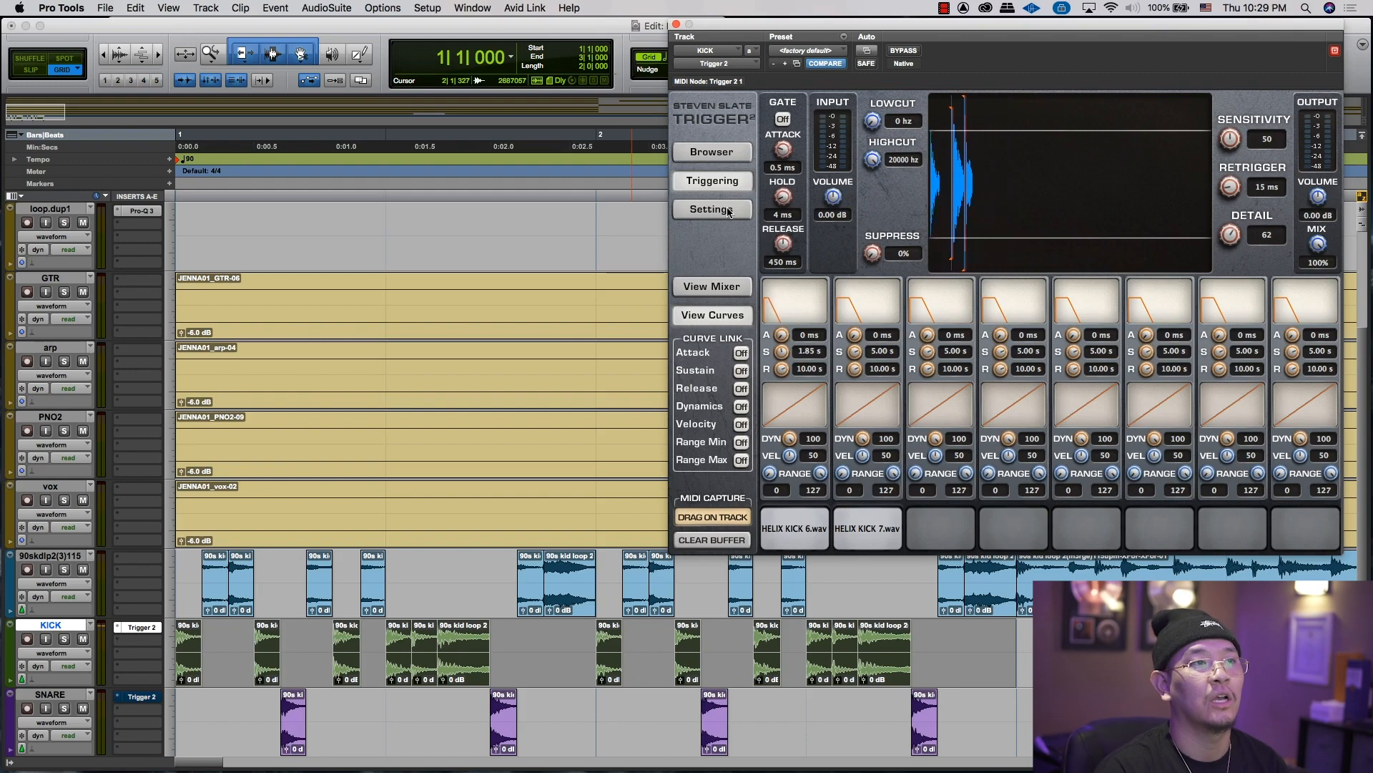
# Step: Return KICK's Trigger 2 to the mixer view and play the layered kick samples
pyautogui.click(712, 152)
pyautogui.click(712, 180)
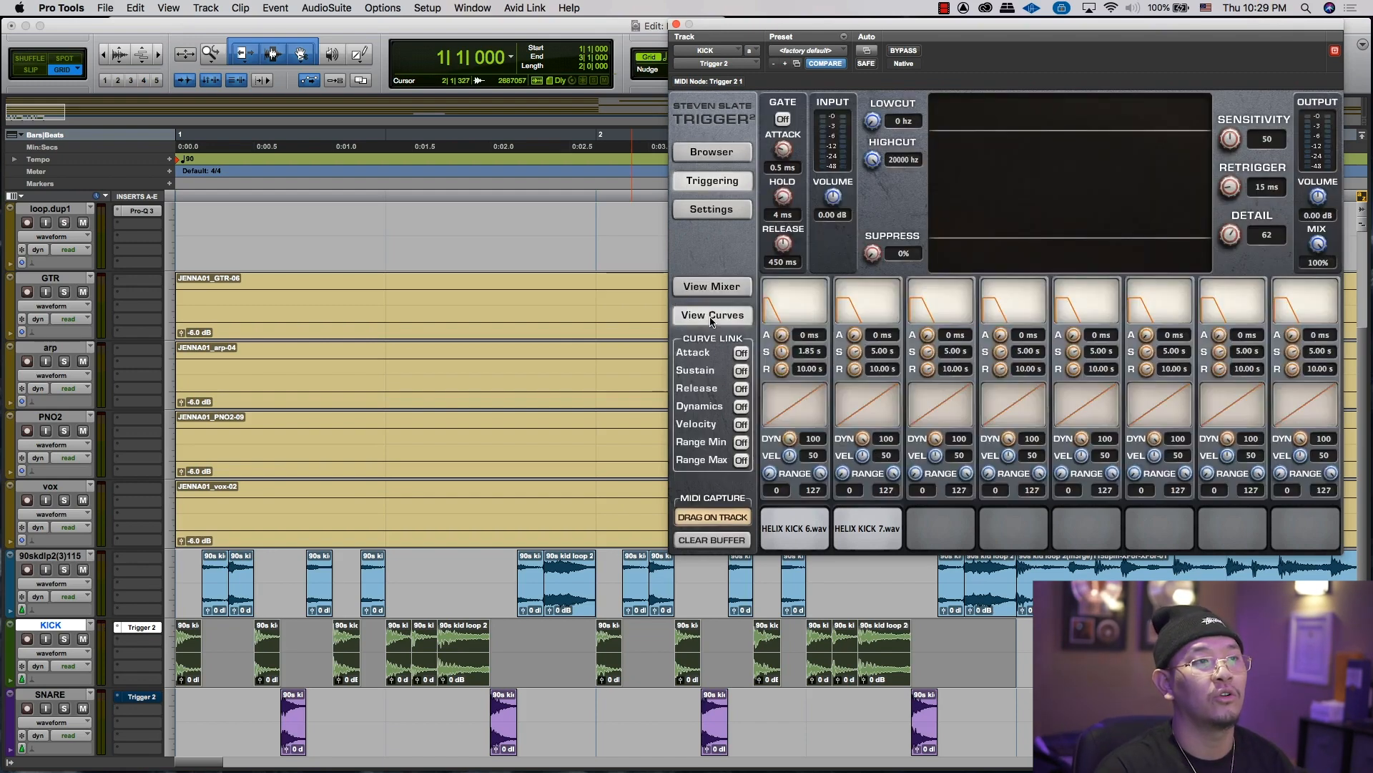
pyautogui.click(711, 286)
pyautogui.press('space')
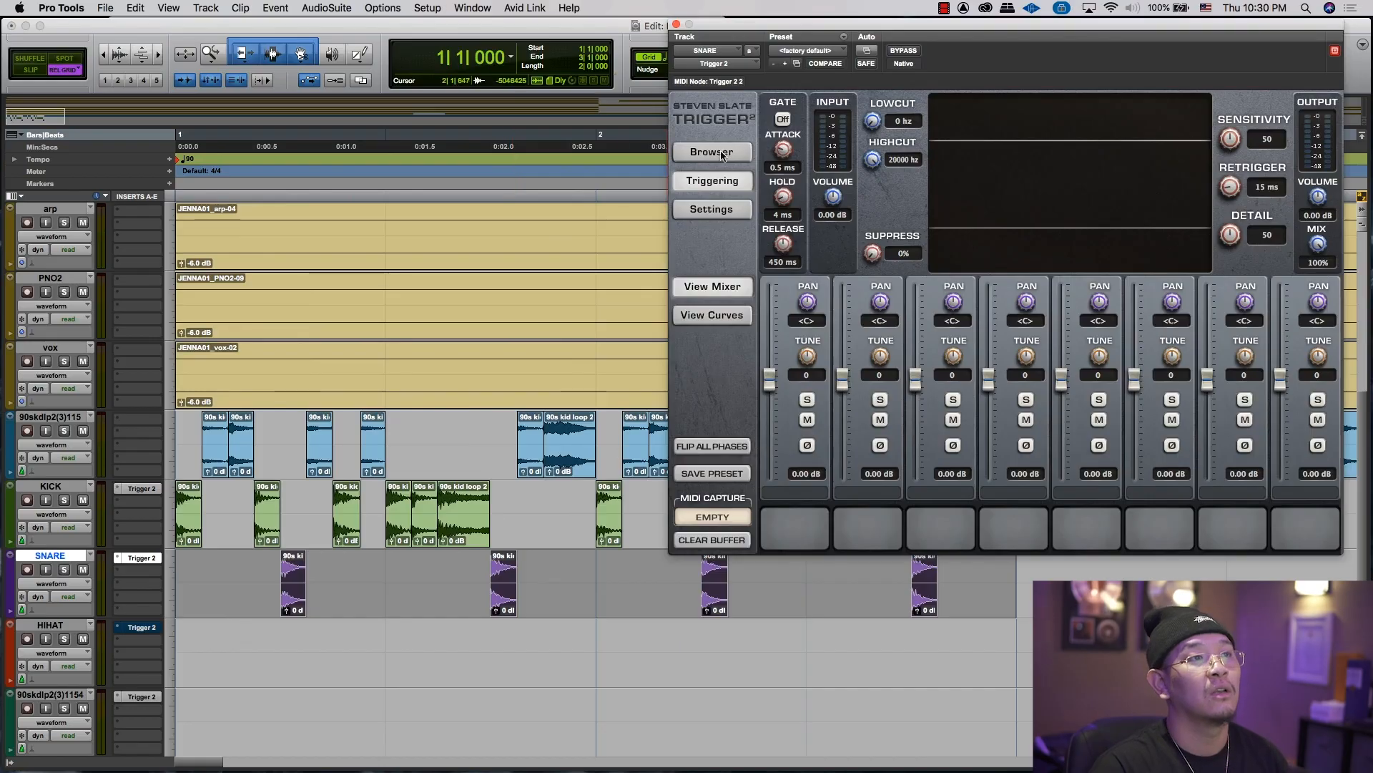
# Step: Set the base directory of SNARE's Trigger 2 to the snare folder in HELIX helix sound kit
pyautogui.click(712, 152)
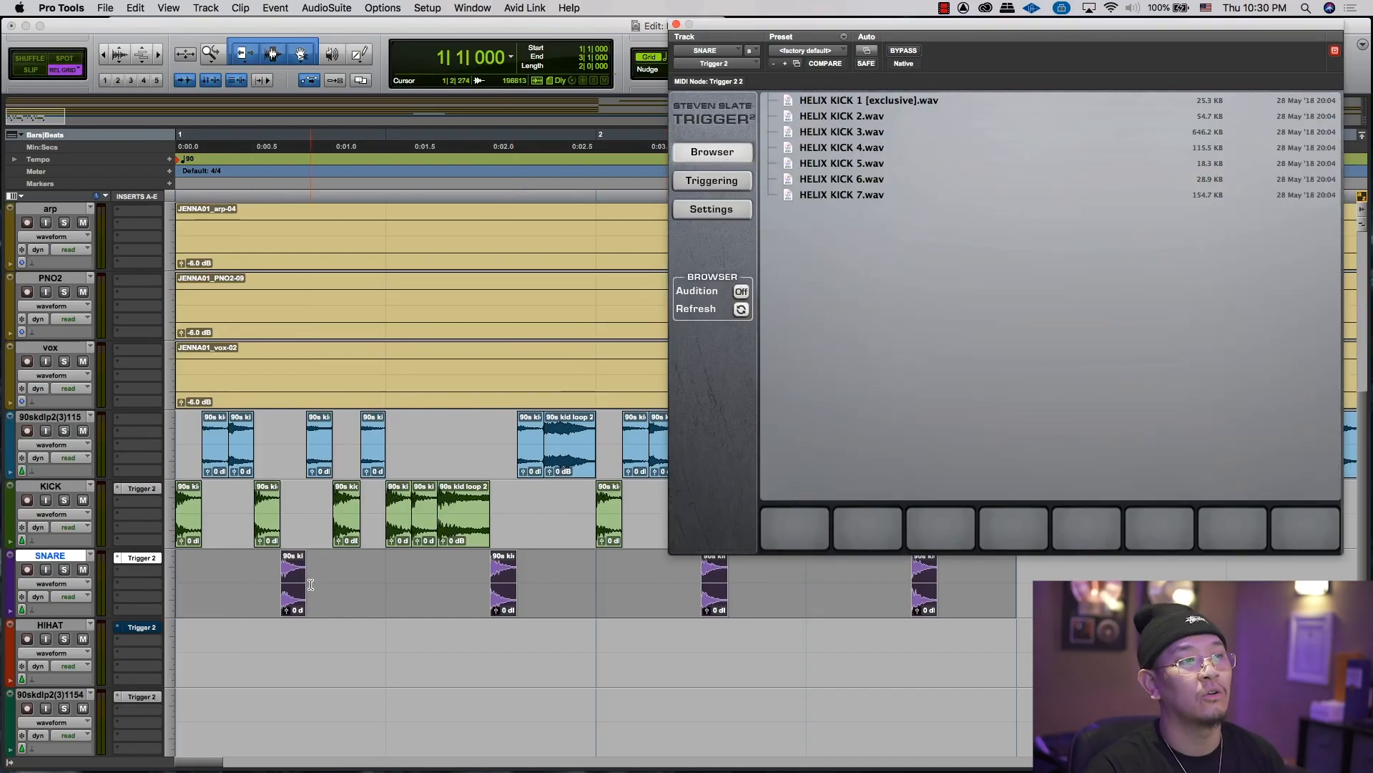
pyautogui.click(717, 204)
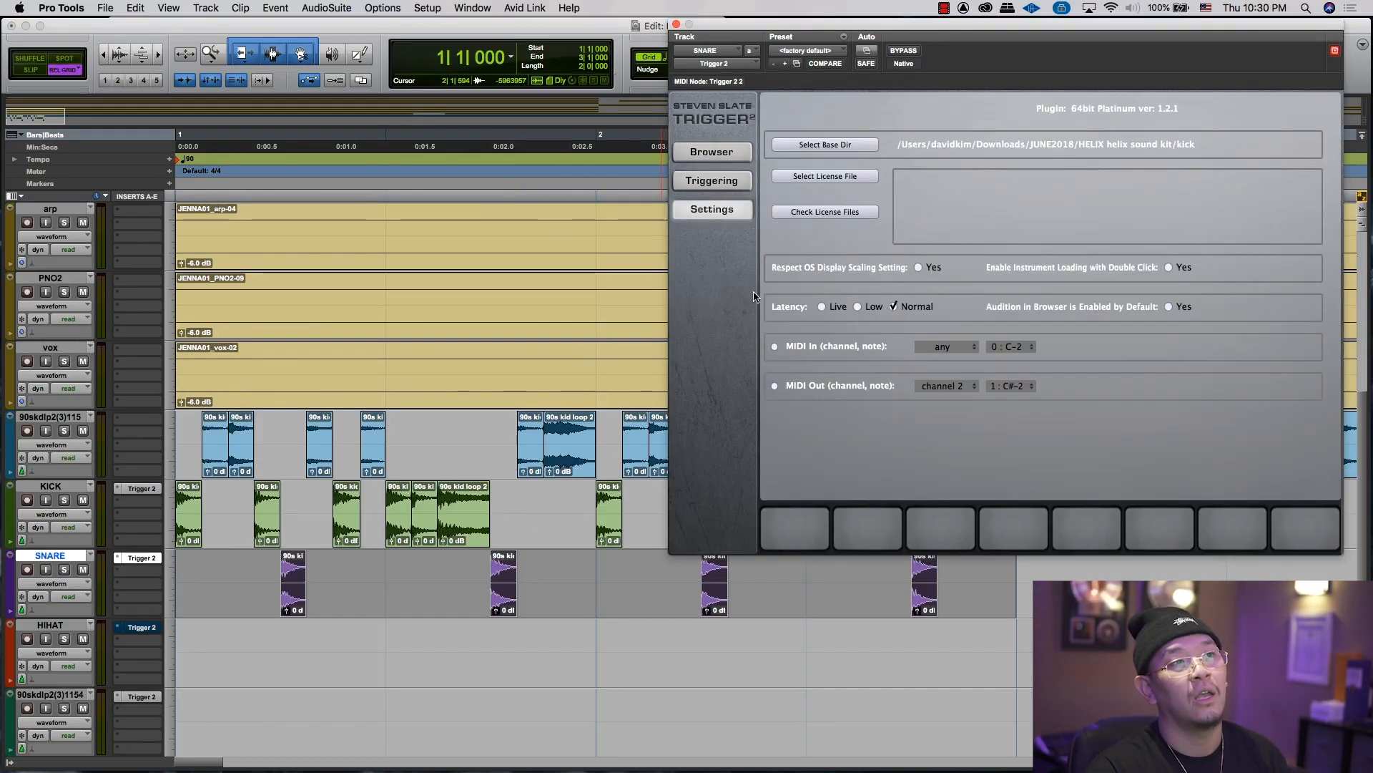
pyautogui.click(823, 146)
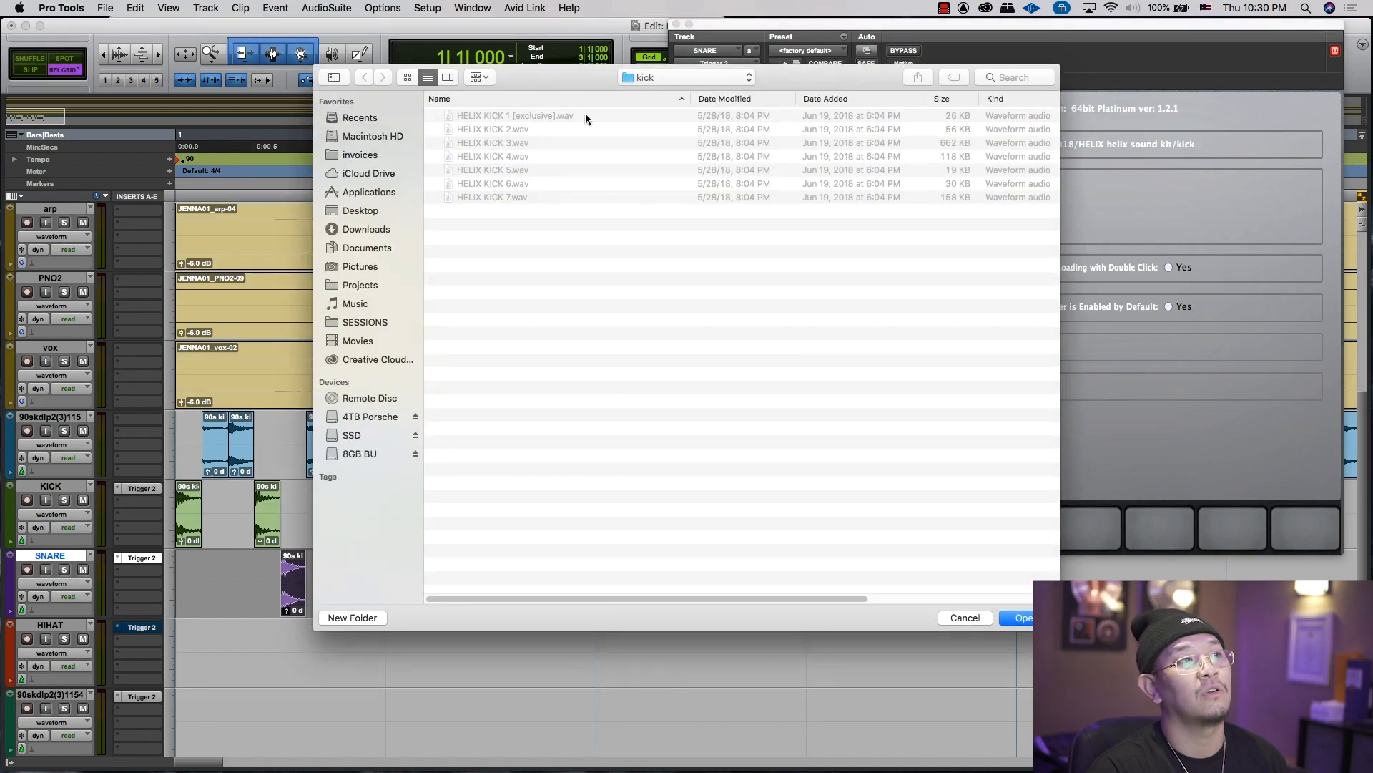
pyautogui.click(671, 81)
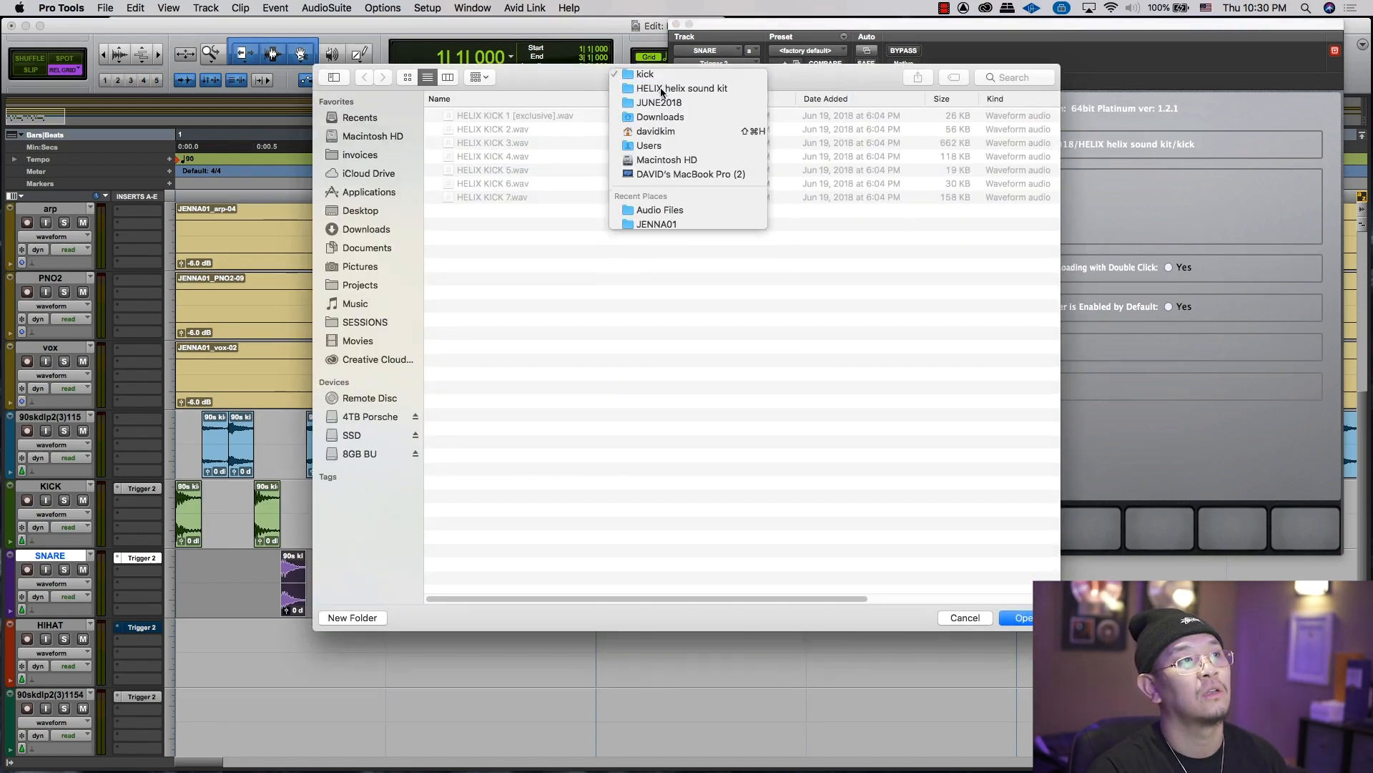
pyautogui.click(659, 92)
pyautogui.click(433, 225)
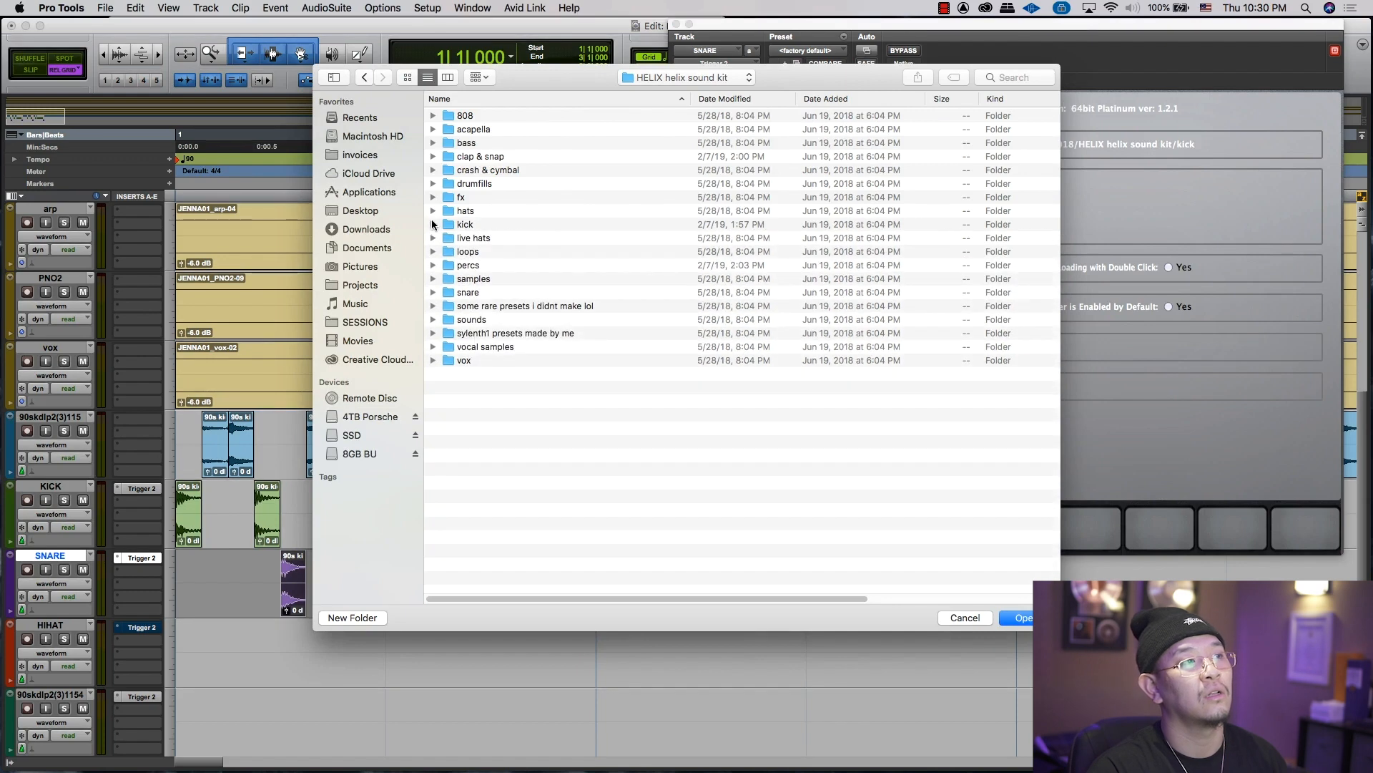
pyautogui.doubleClick(472, 294)
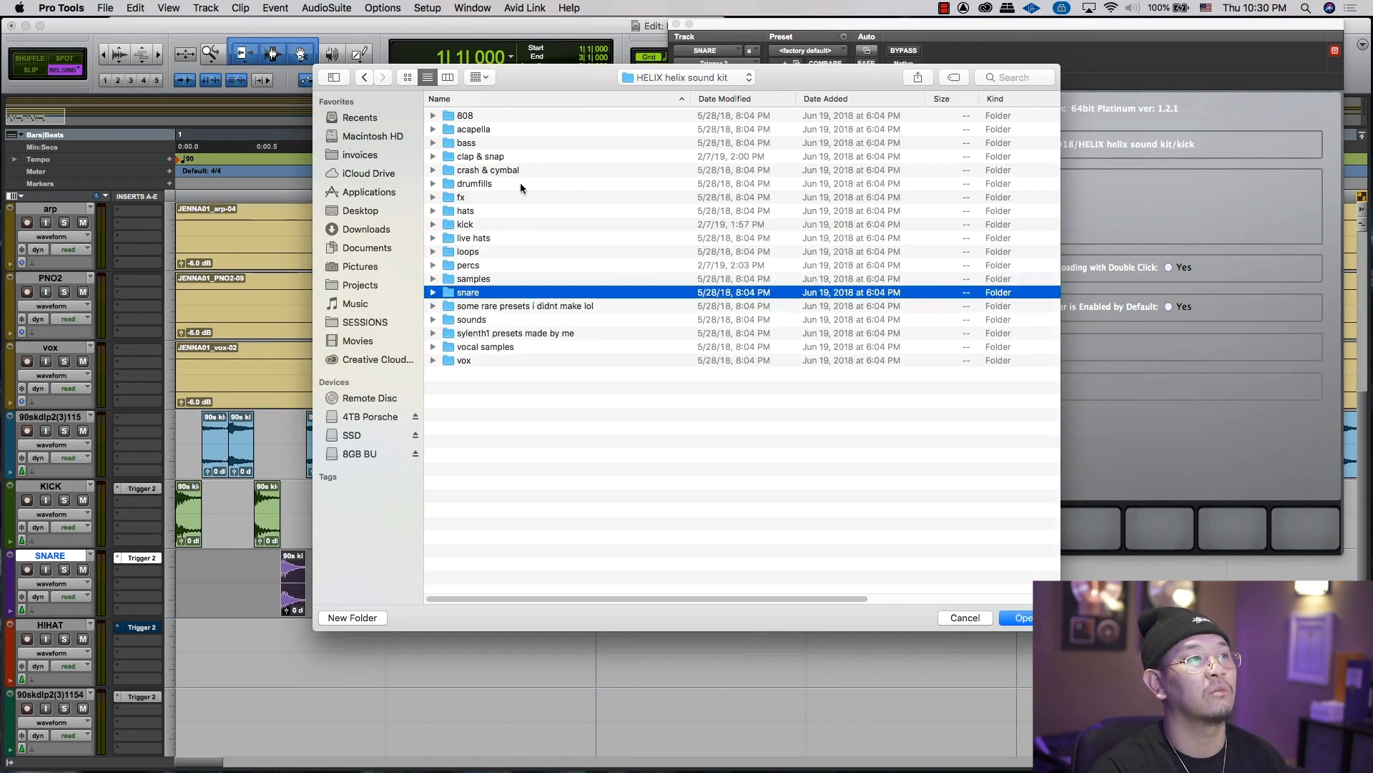
pyautogui.press('Return')
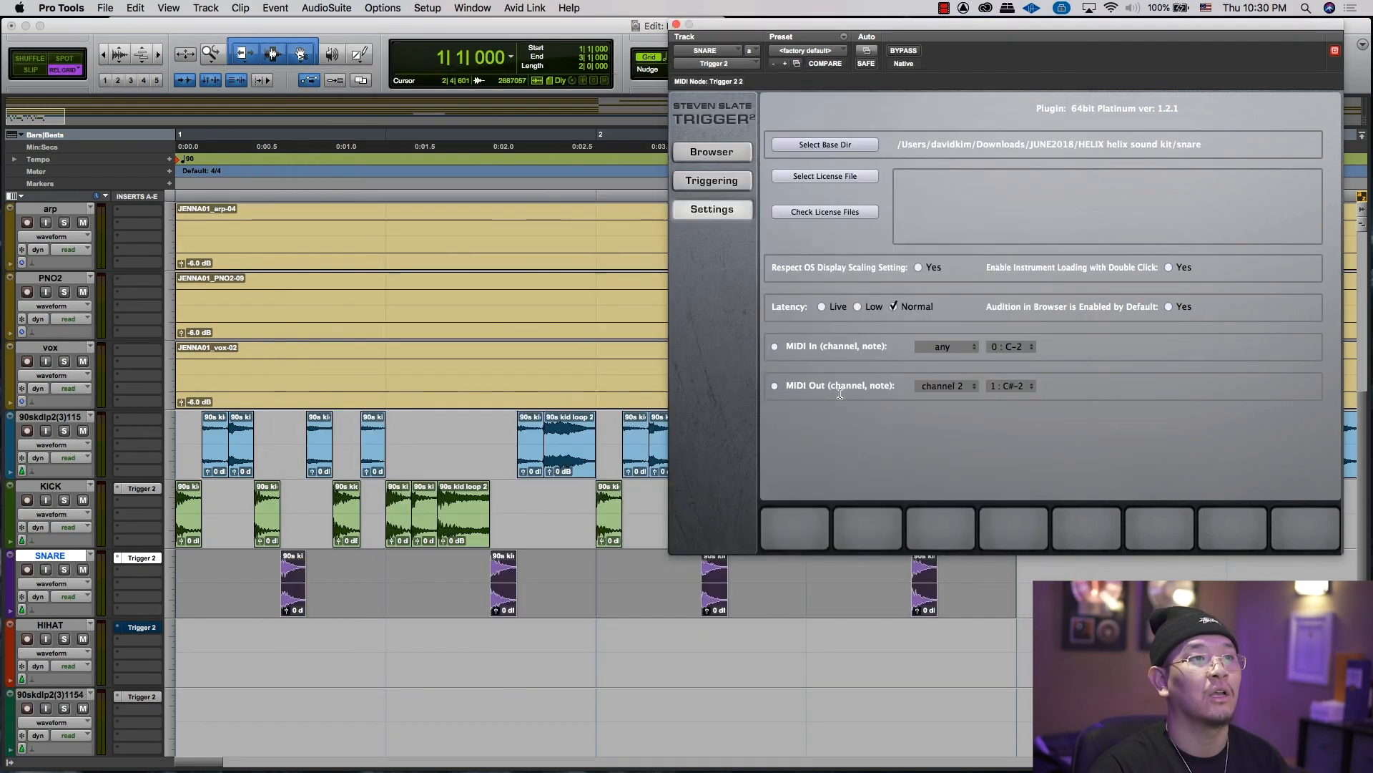
# Step: Audition HELIX snare samples in the browser and load HELIX SNARE 5.wav into the first sample slot
pyautogui.click(712, 152)
pyautogui.click(844, 211)
pyautogui.click(837, 163)
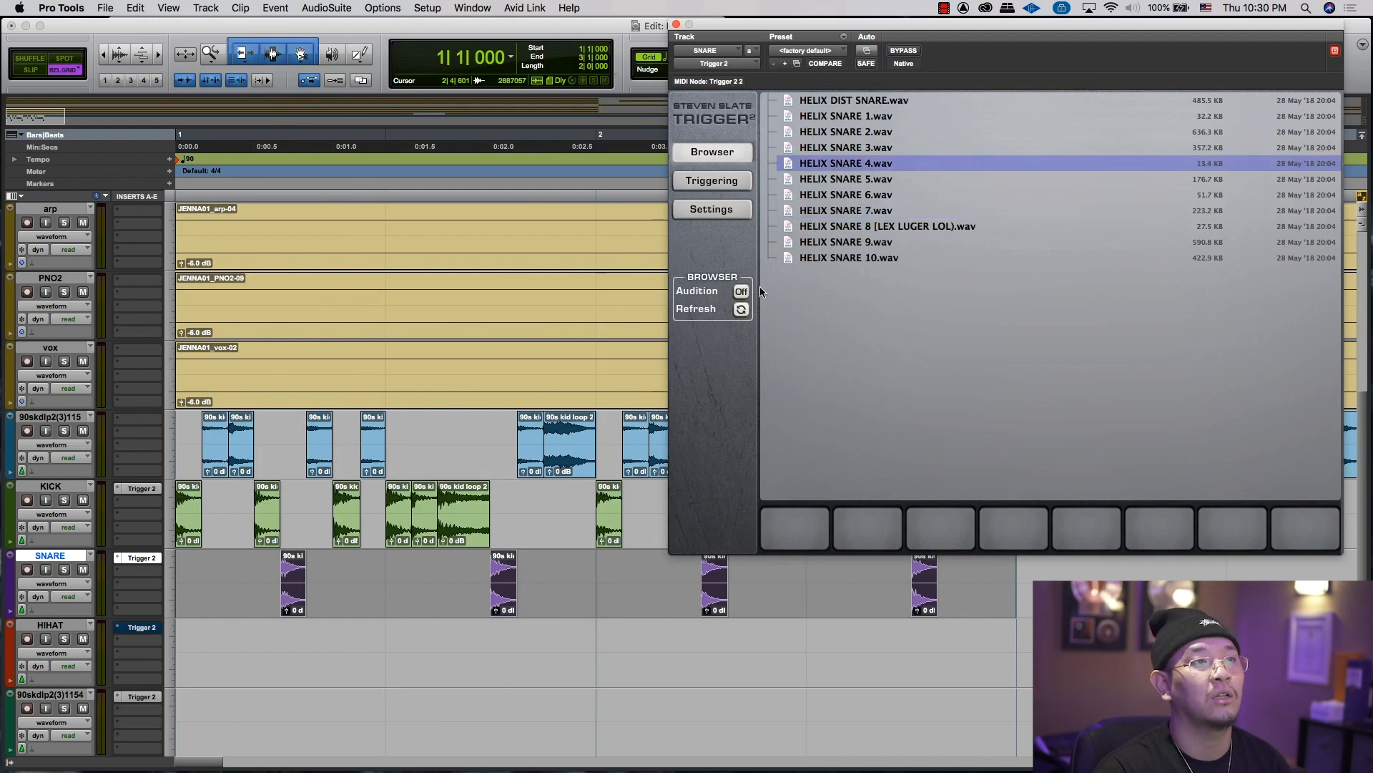
pyautogui.click(832, 180)
pyautogui.click(836, 196)
pyautogui.click(841, 180)
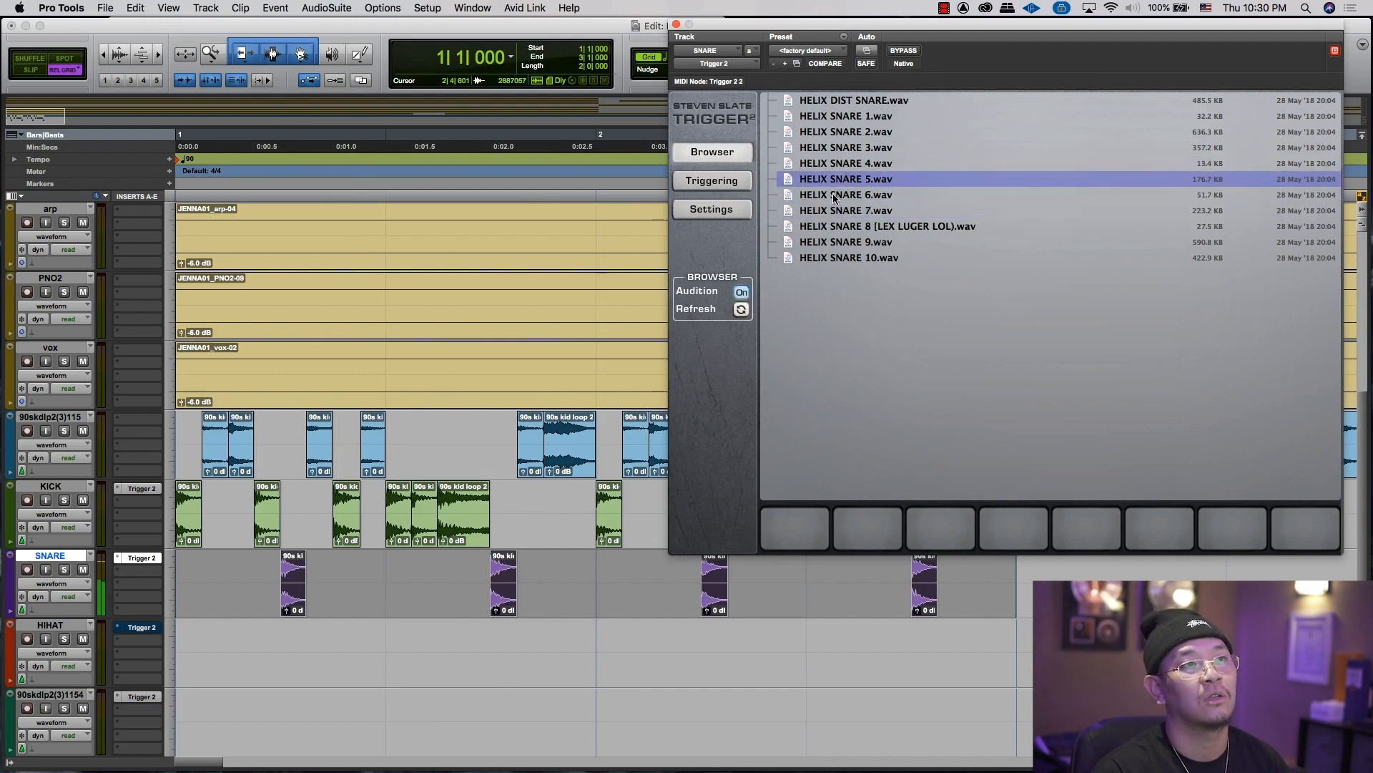
pyautogui.click(833, 194)
pyautogui.click(835, 211)
pyautogui.moveTo(839, 179); pyautogui.dragTo(794, 527)
# Step: Set Detail to 67 in SNARE's triggering view during playback and close the plug-in window
pyautogui.click(711, 183)
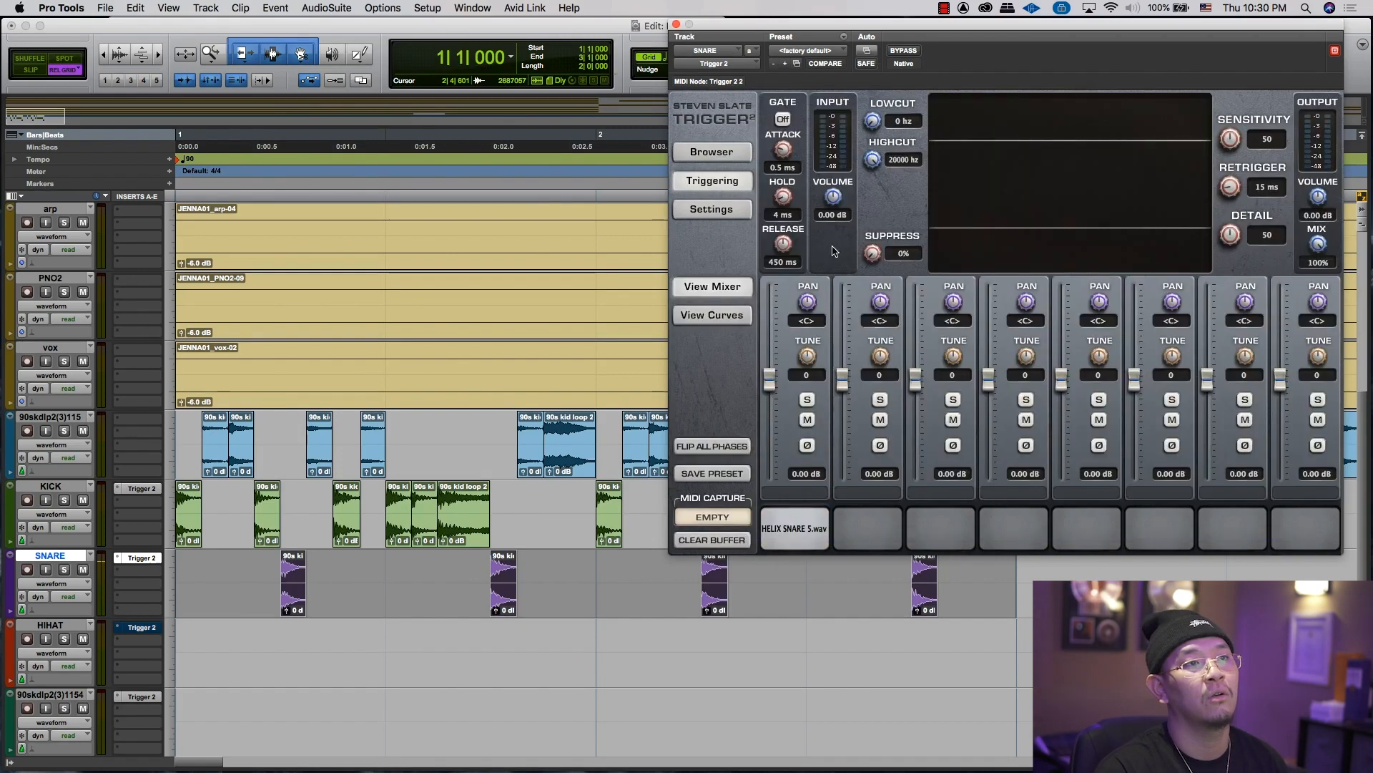
pyautogui.press('space')
pyautogui.moveTo(1240, 238); pyautogui.dragTo(1240, 207)
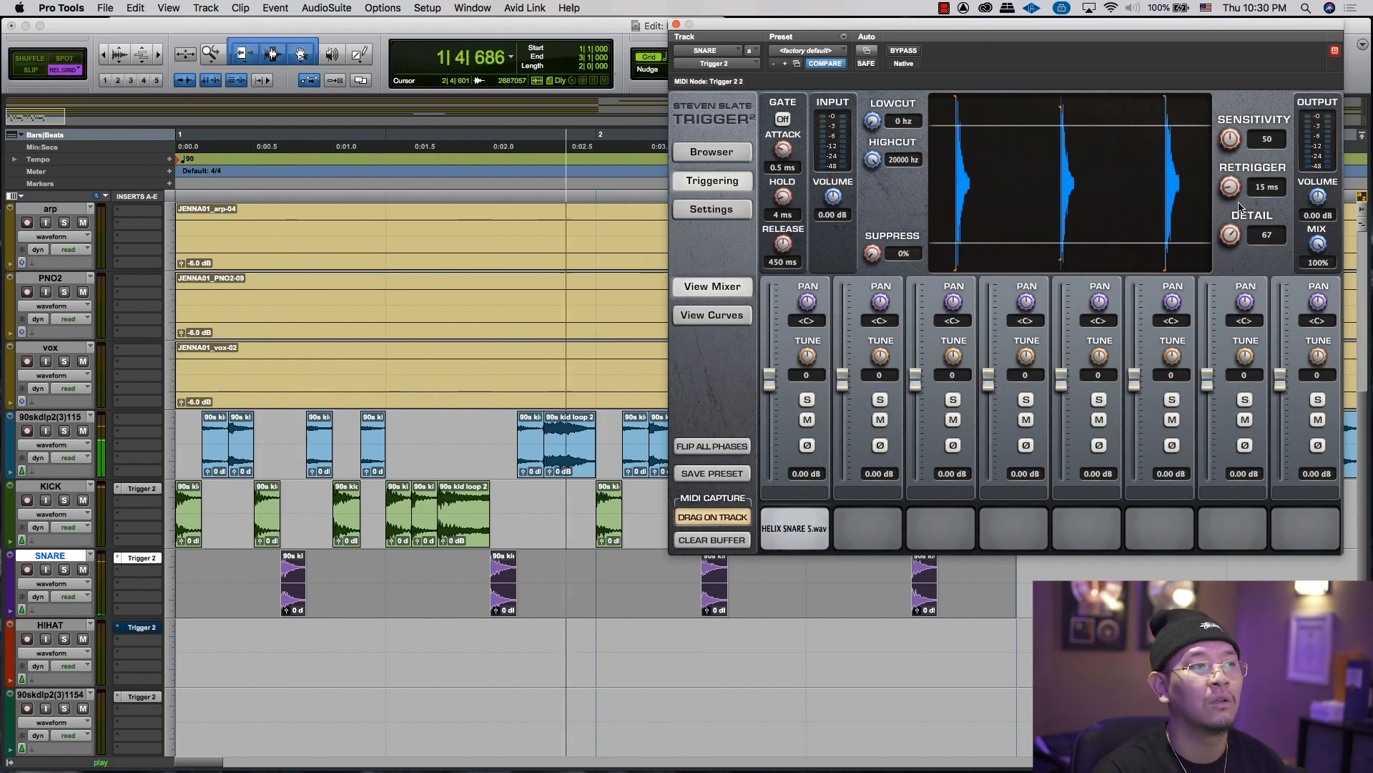
pyautogui.click(676, 24)
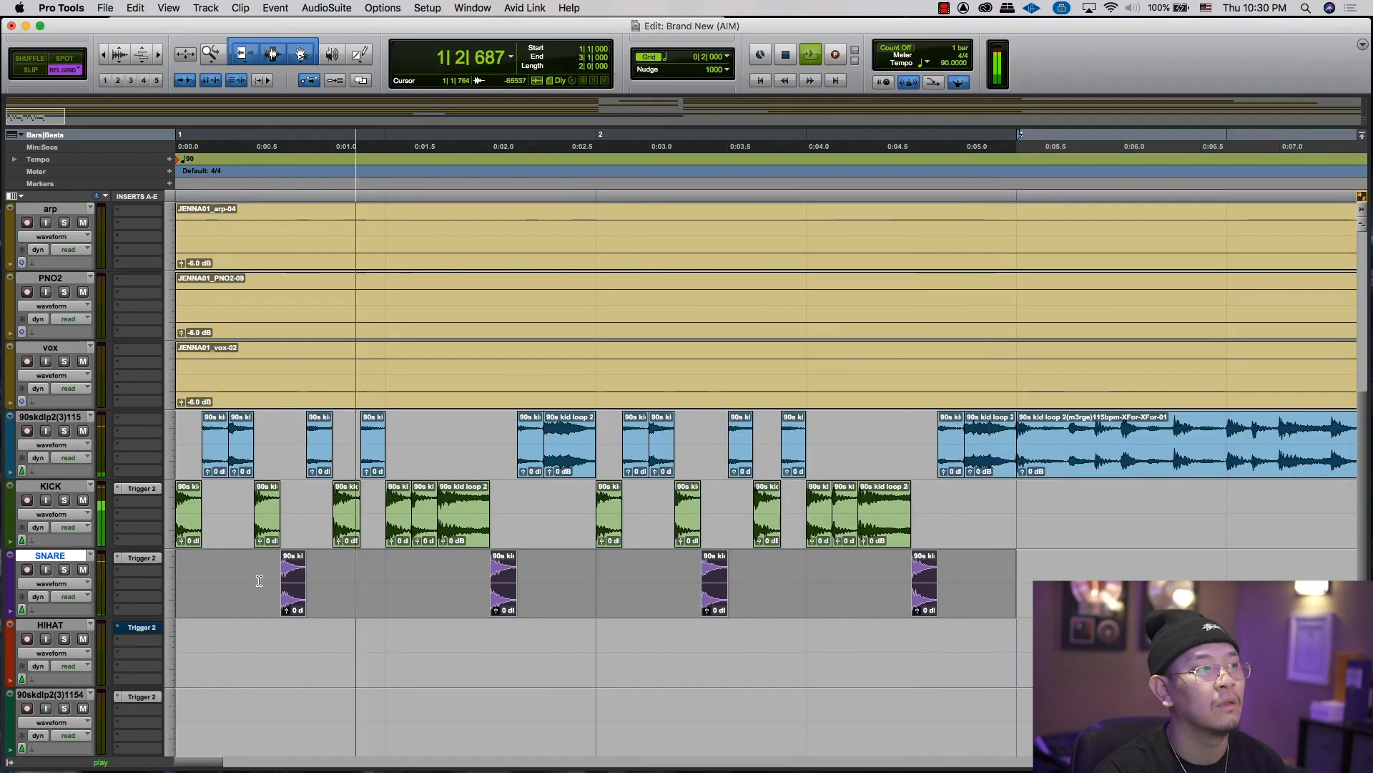
# Step: Select the unsliced drum loop clip at bar 3 and play it
pyautogui.click(1071, 474)
pyautogui.press('super+bracketleft')
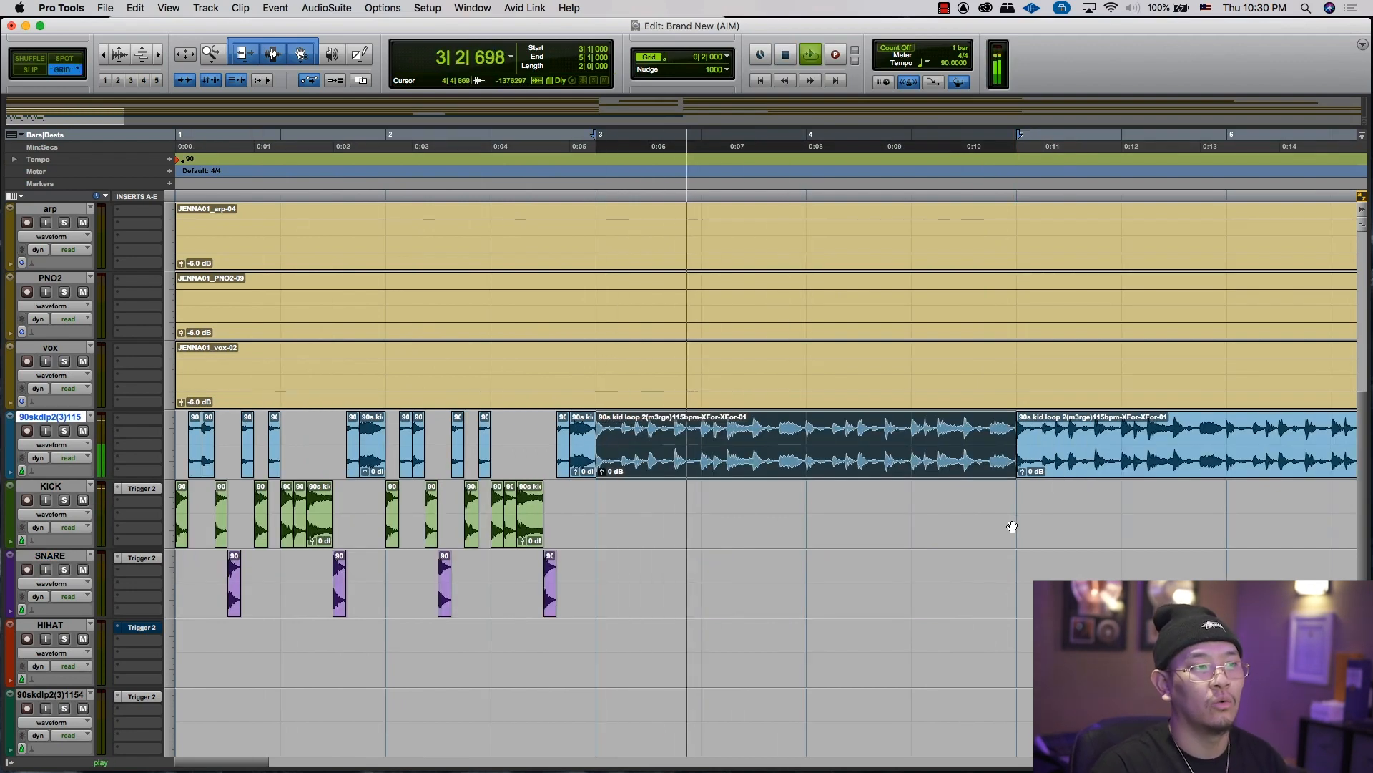
pyautogui.press('space')
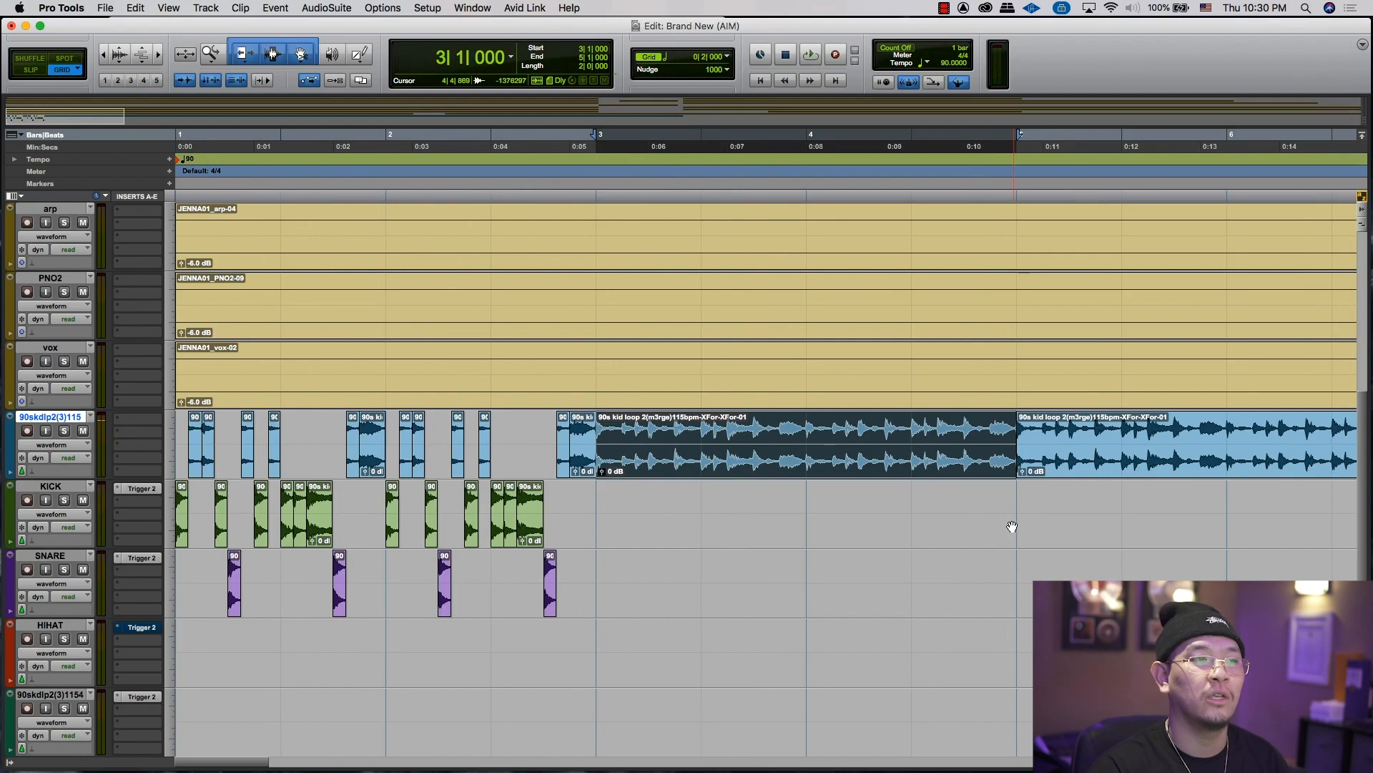
pyautogui.press('space')
pyautogui.press('space')
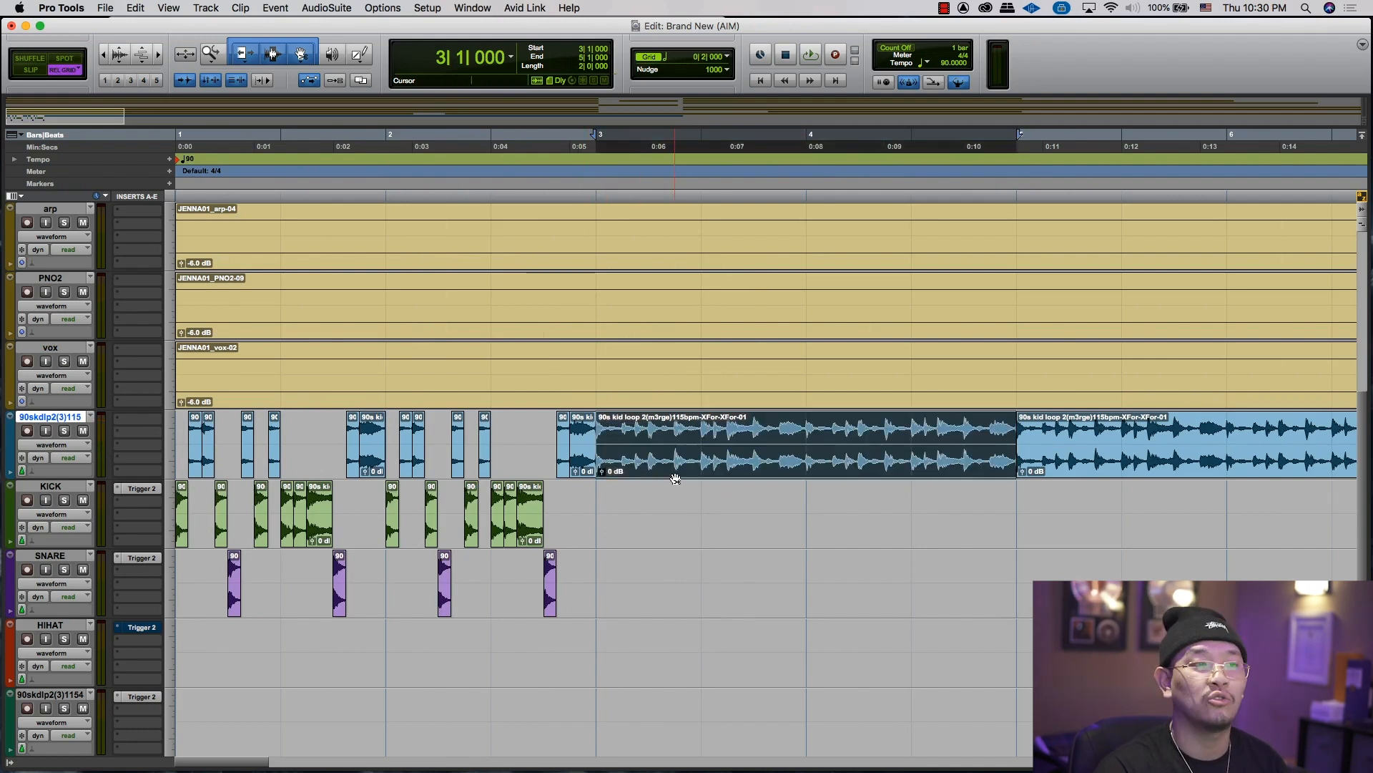
# Step: Select the remaining drum loop slices in bars 1 and 2 and move them to the HIHAT track
pyautogui.click(586, 461)
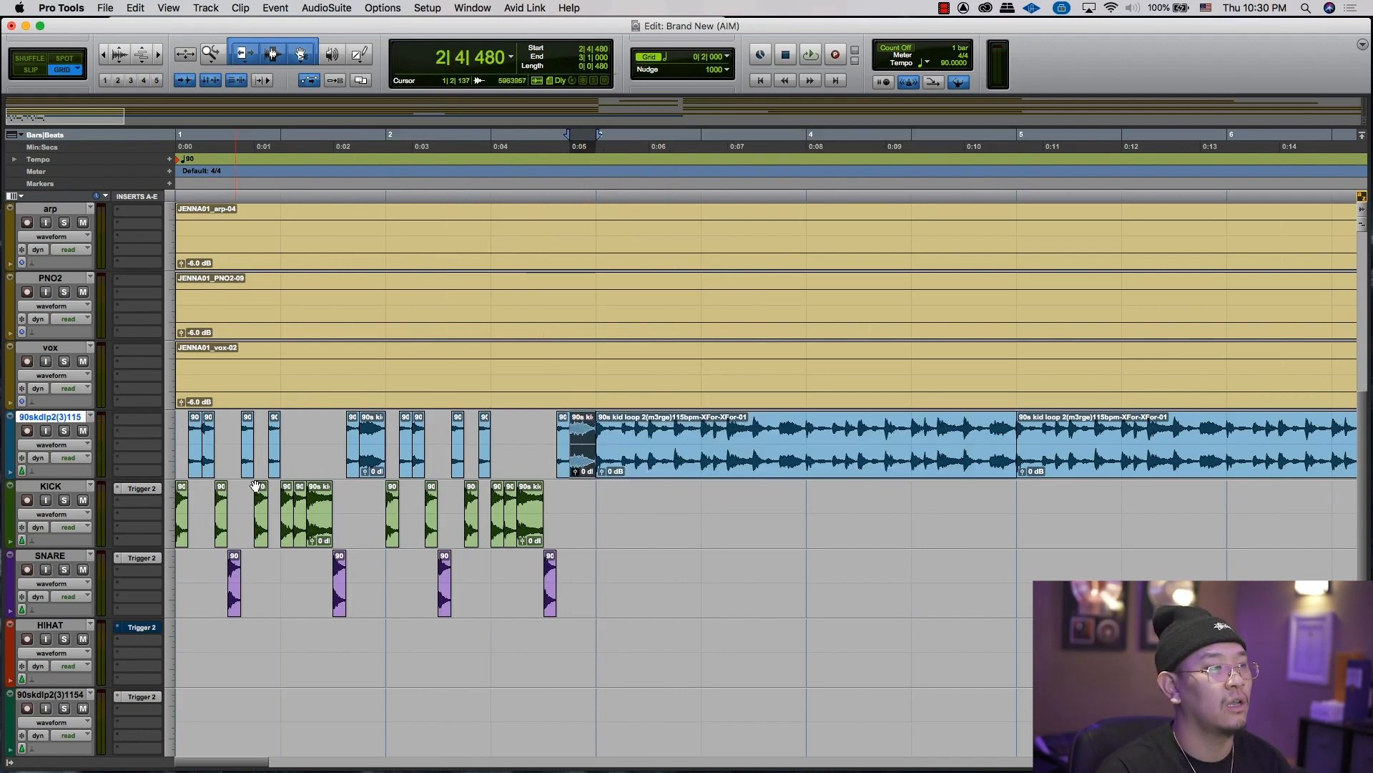
pyautogui.keyDown('shift'); pyautogui.click(180, 428); pyautogui.keyUp('shift')
pyautogui.moveTo(198, 468); pyautogui.dragTo(194, 649)
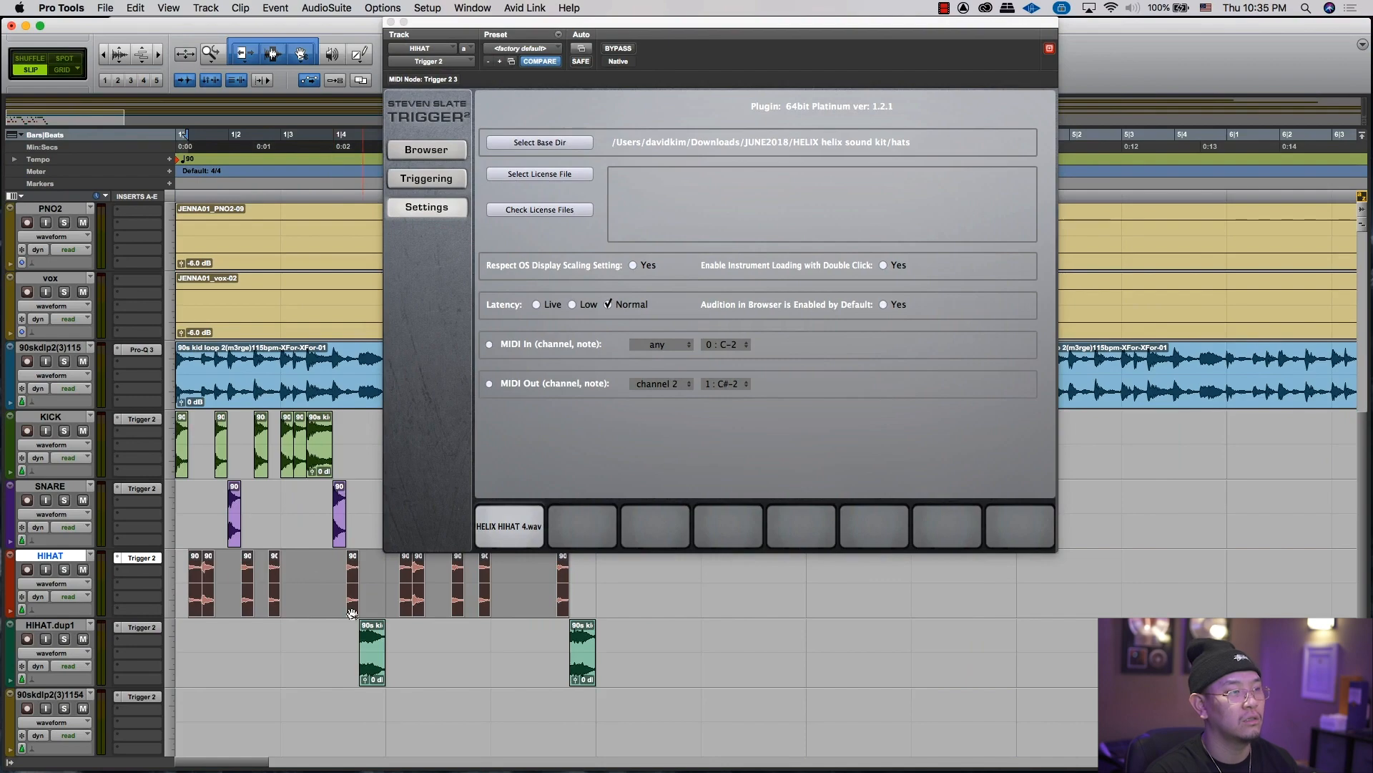
# Step: Choose the HELIX hats folder as the base directory for HIHAT's Trigger 2
pyautogui.press('super+bracketright')
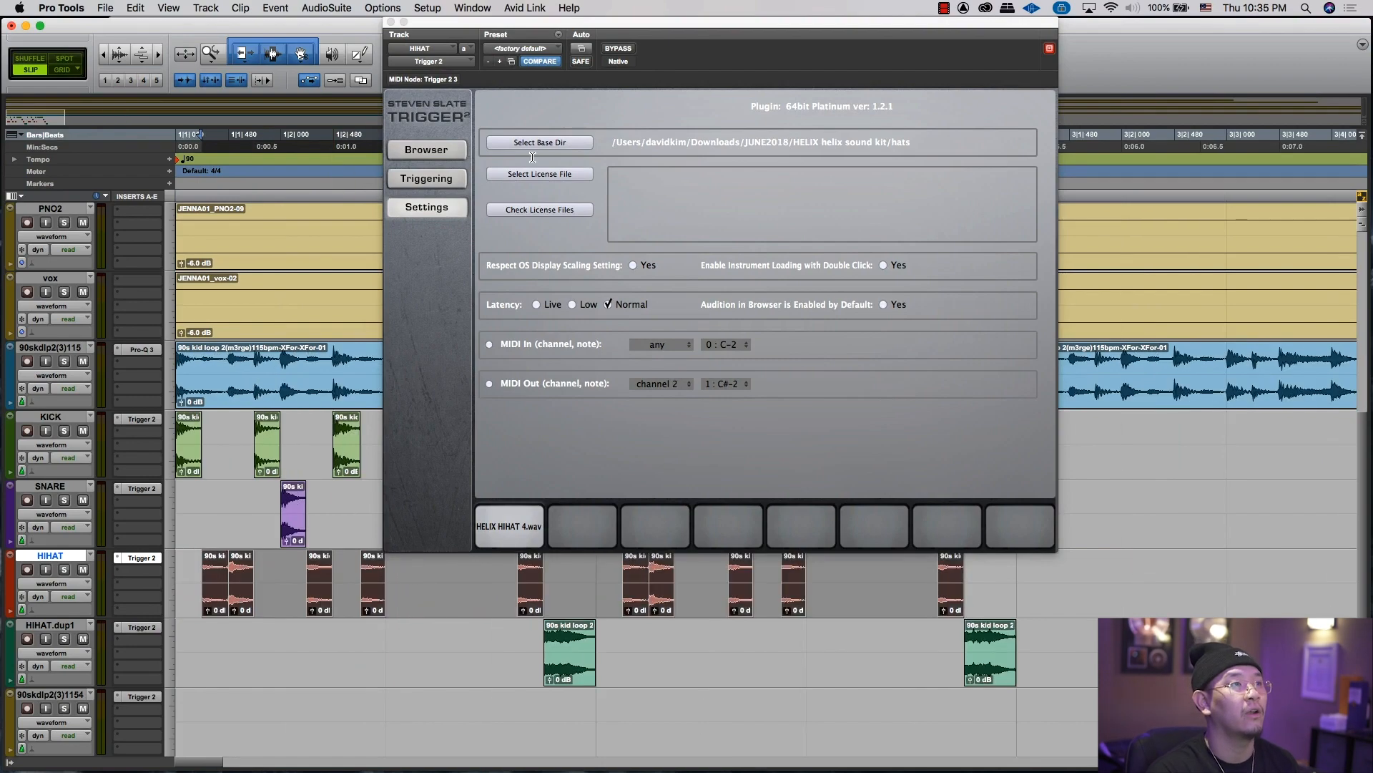
pyautogui.click(578, 143)
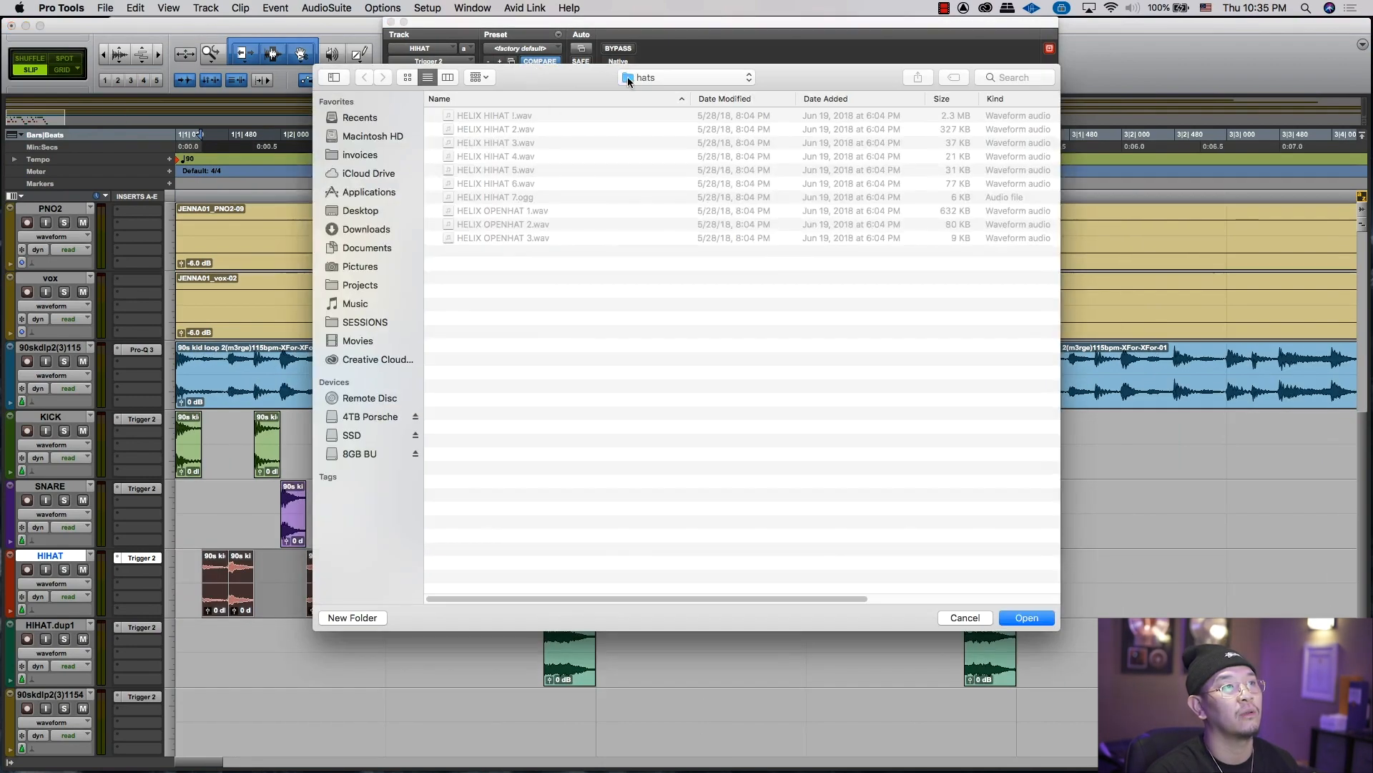
pyautogui.click(628, 81)
pyautogui.click(644, 77)
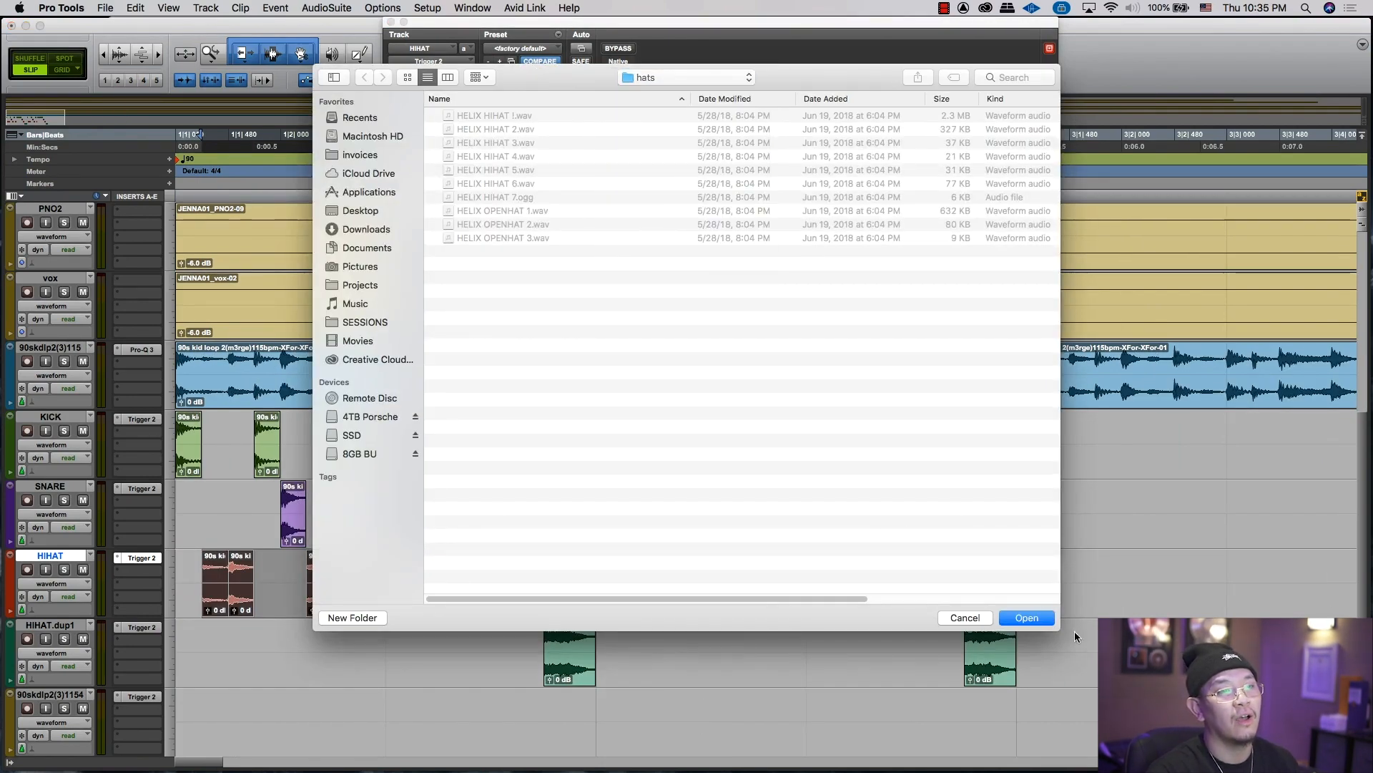
pyautogui.click(1039, 617)
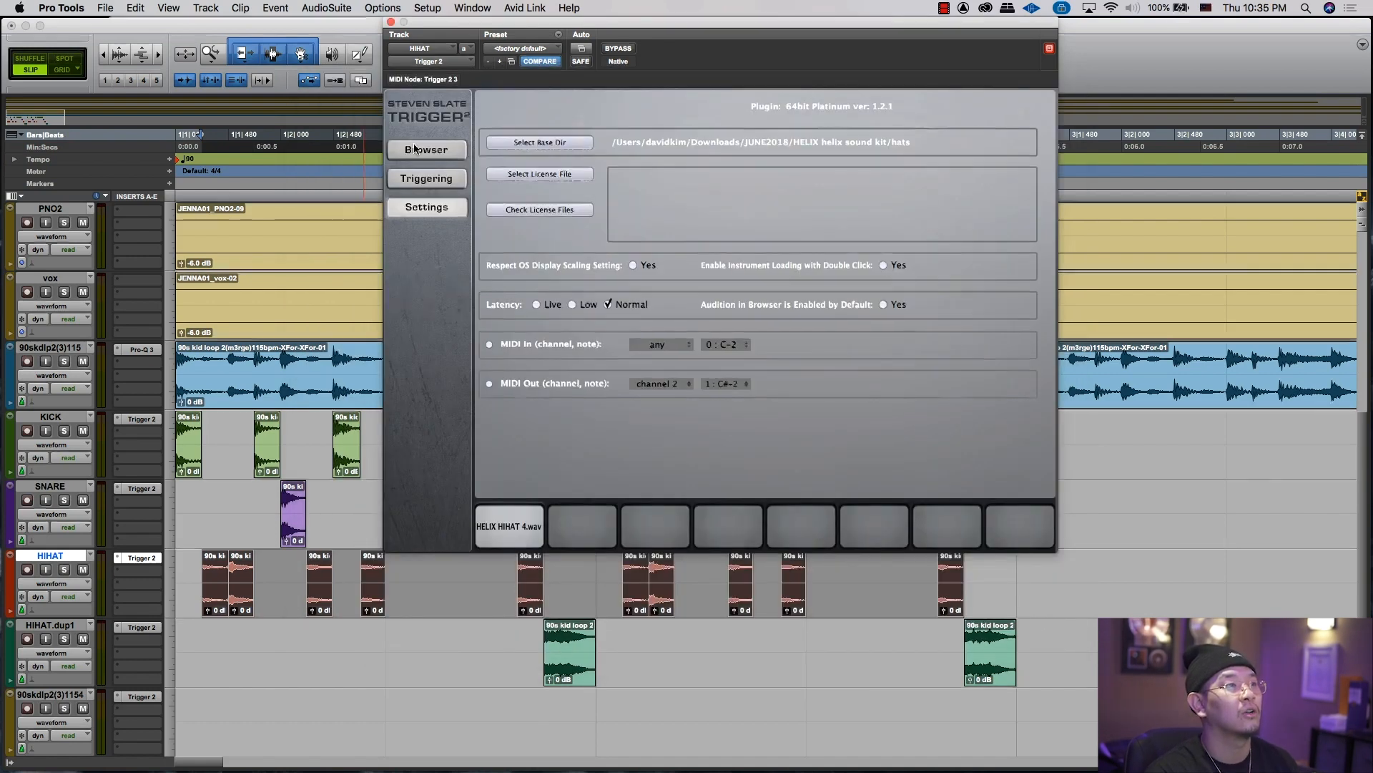
# Step: Audition the HELIX HIHAT 4, 5 and 6 samples in the browser
pyautogui.click(562, 161)
pyautogui.click(564, 178)
pyautogui.click(563, 146)
pyautogui.click(563, 163)
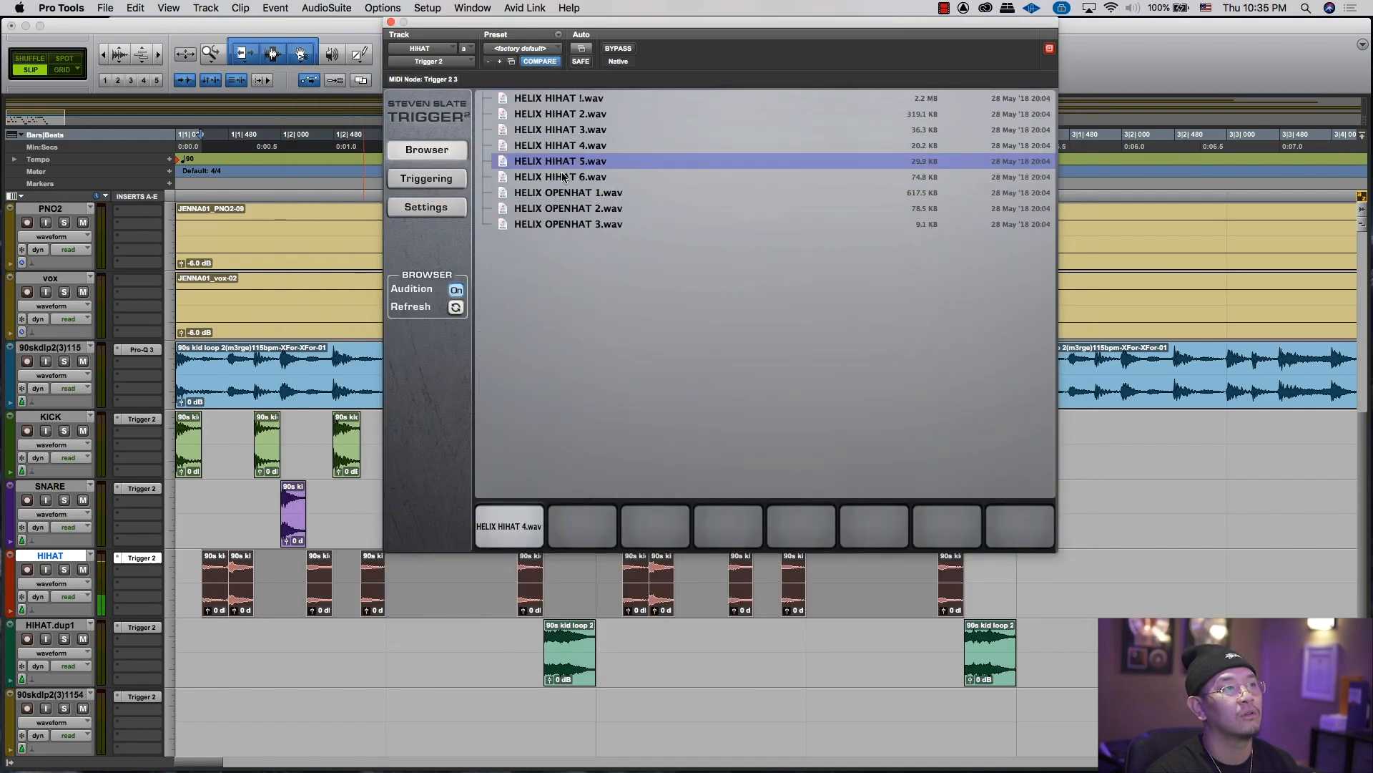
pyautogui.click(563, 178)
pyautogui.moveTo(551, 148); pyautogui.dragTo(541, 181)
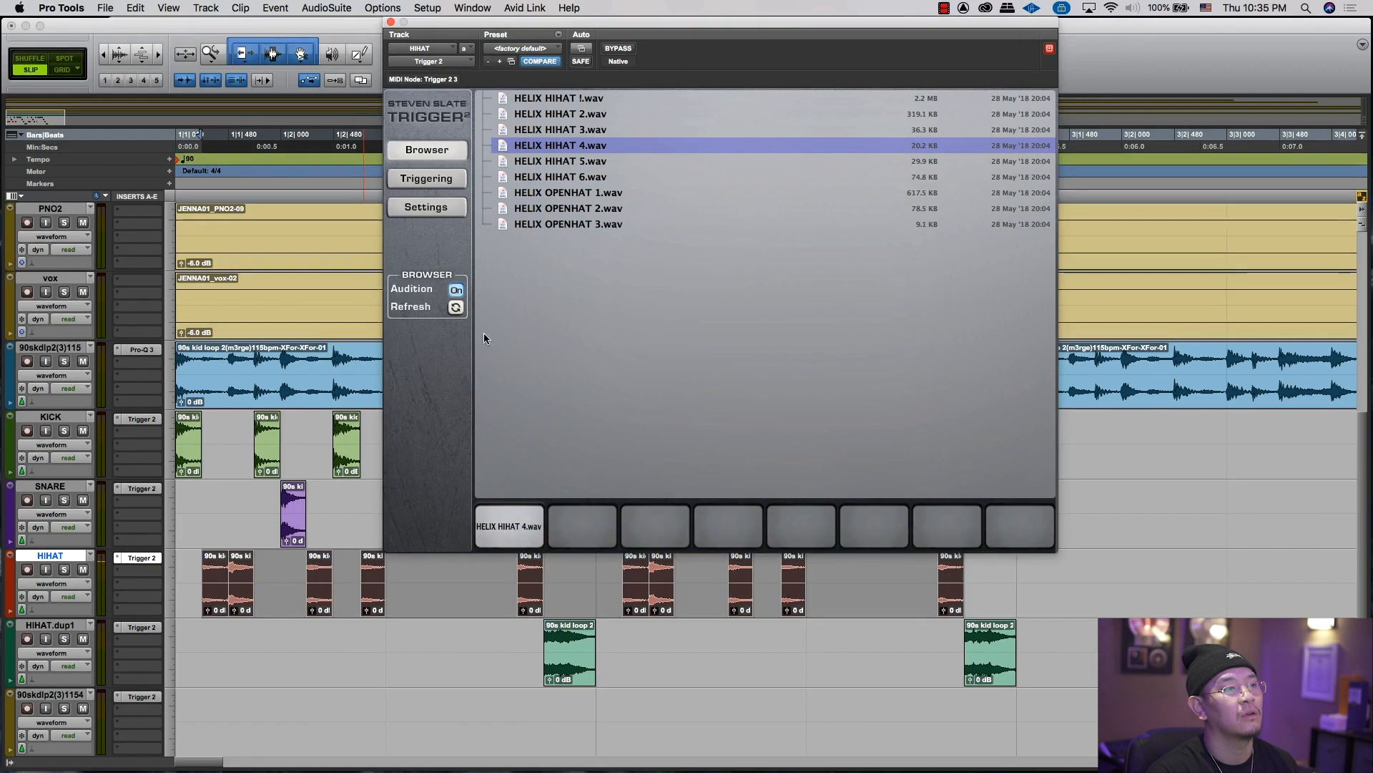
# Step: Show HIHAT's triggering controls and examine the waveform of the first hi-hat slice up close
pyautogui.click(422, 180)
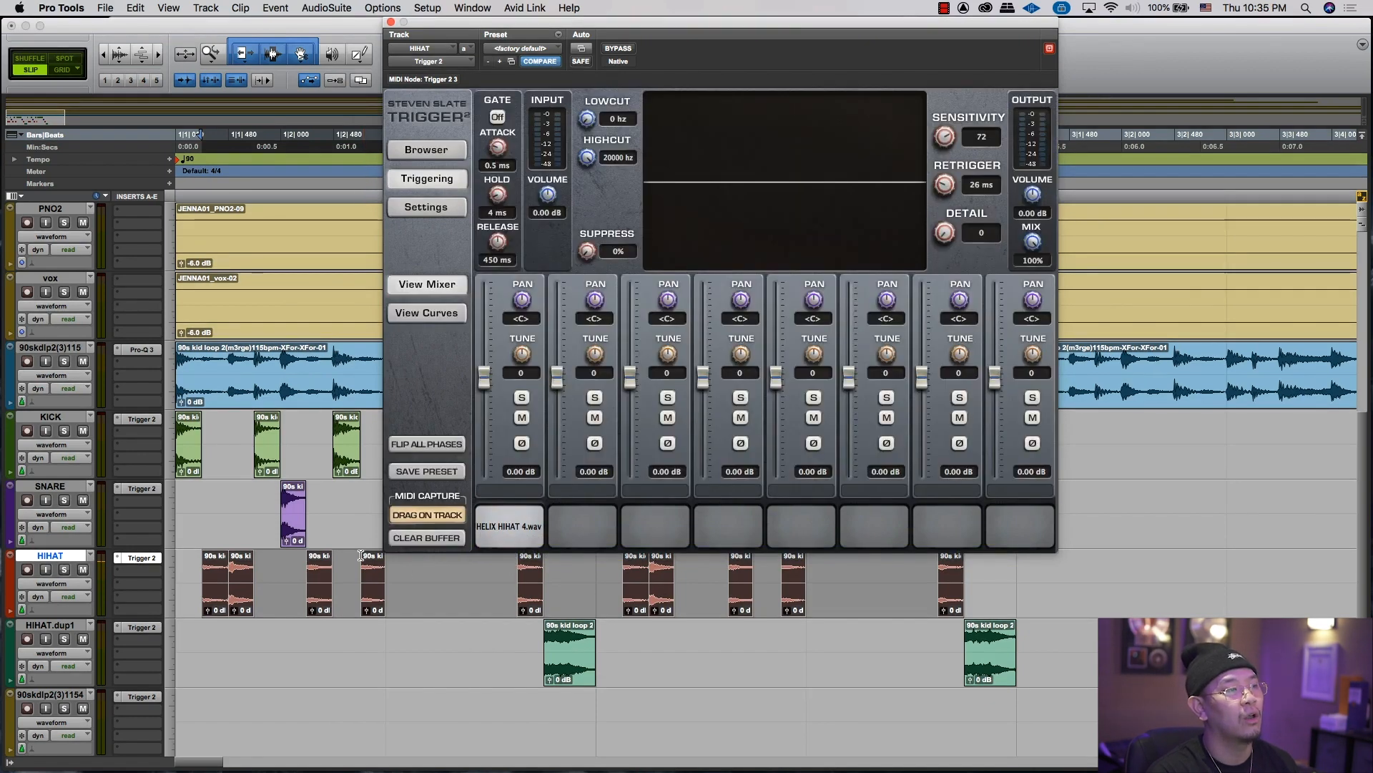
pyautogui.press('t')
pyautogui.press('t')
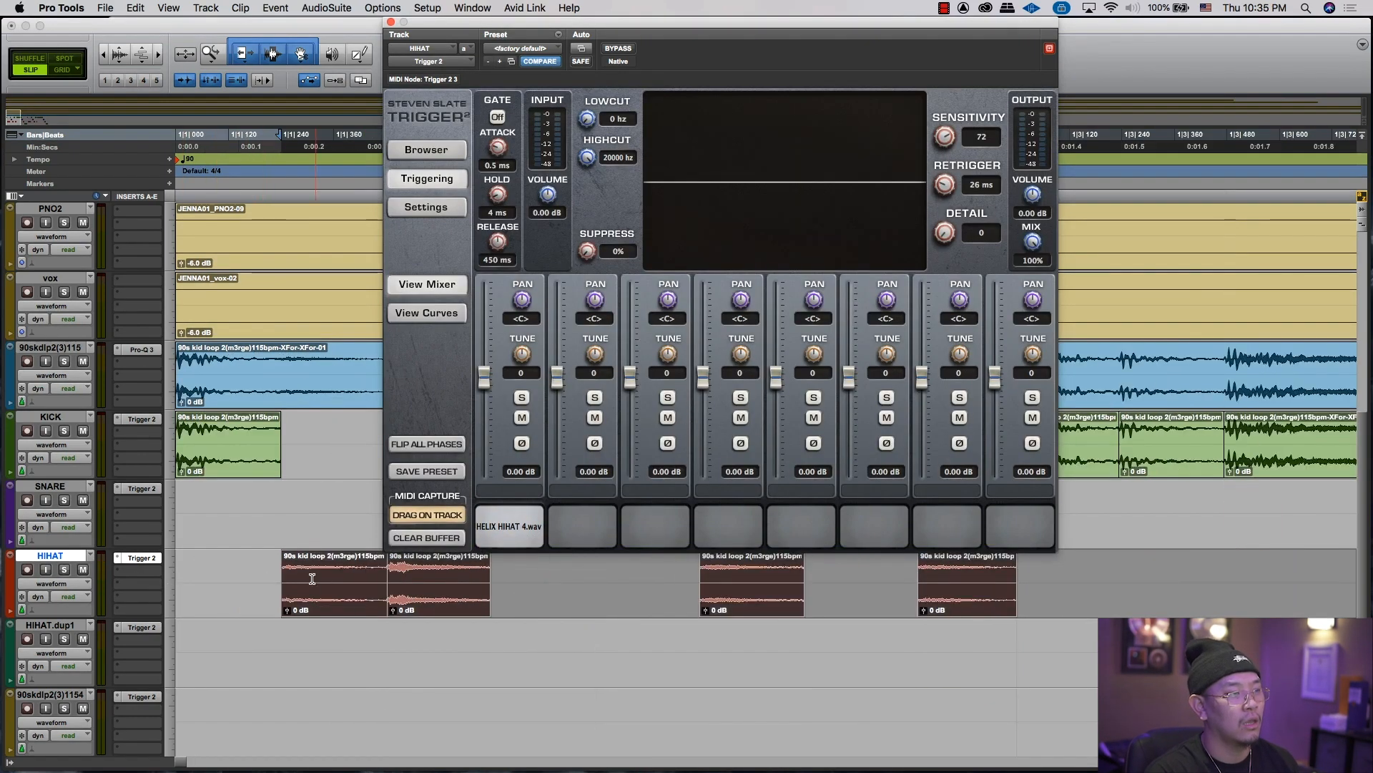
pyautogui.moveTo(275, 560); pyautogui.dragTo(346, 565)
pyautogui.click(343, 558)
pyautogui.doubleClick(342, 558)
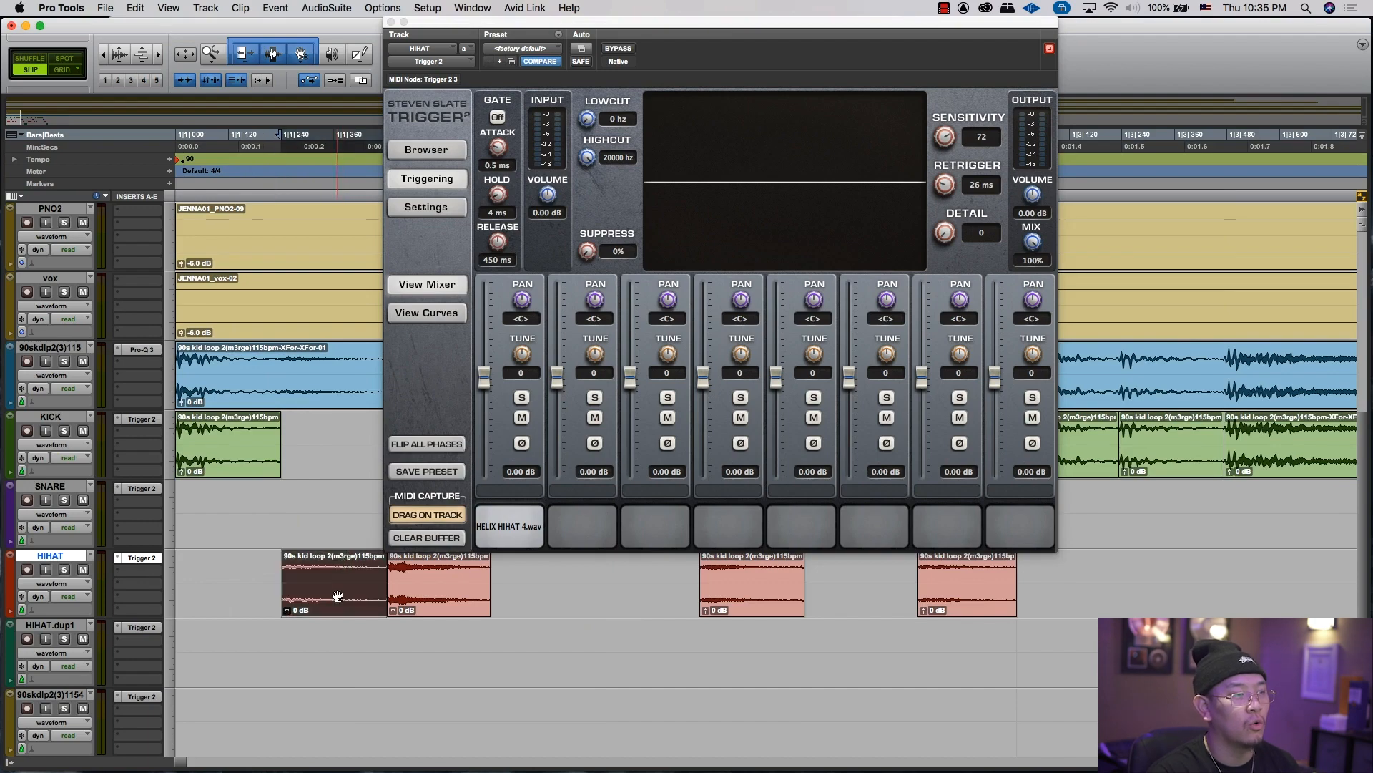
pyautogui.press('r')
pyautogui.press('r')
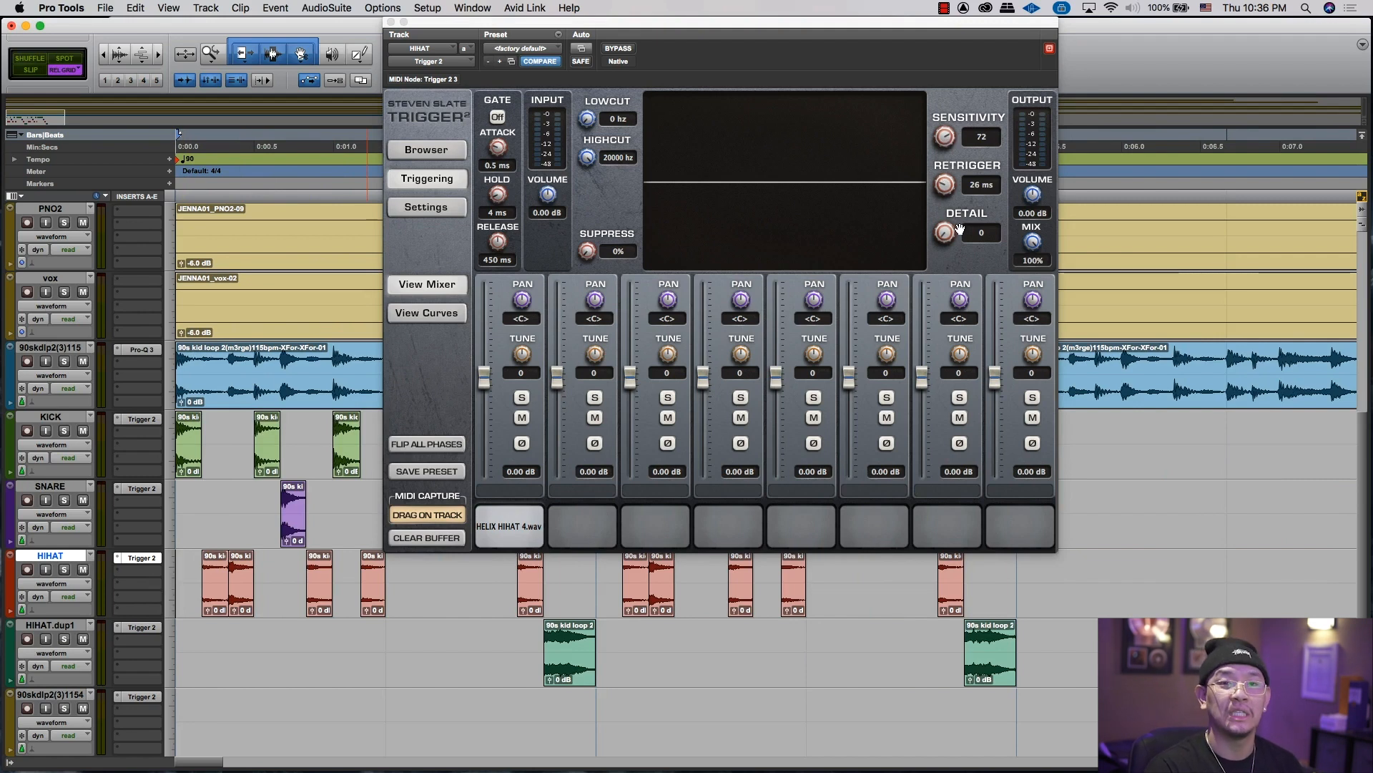
# Step: Solo the HIHAT track and play its triggered hits
pyautogui.hotkey('shift', 's')
pyautogui.press('space')
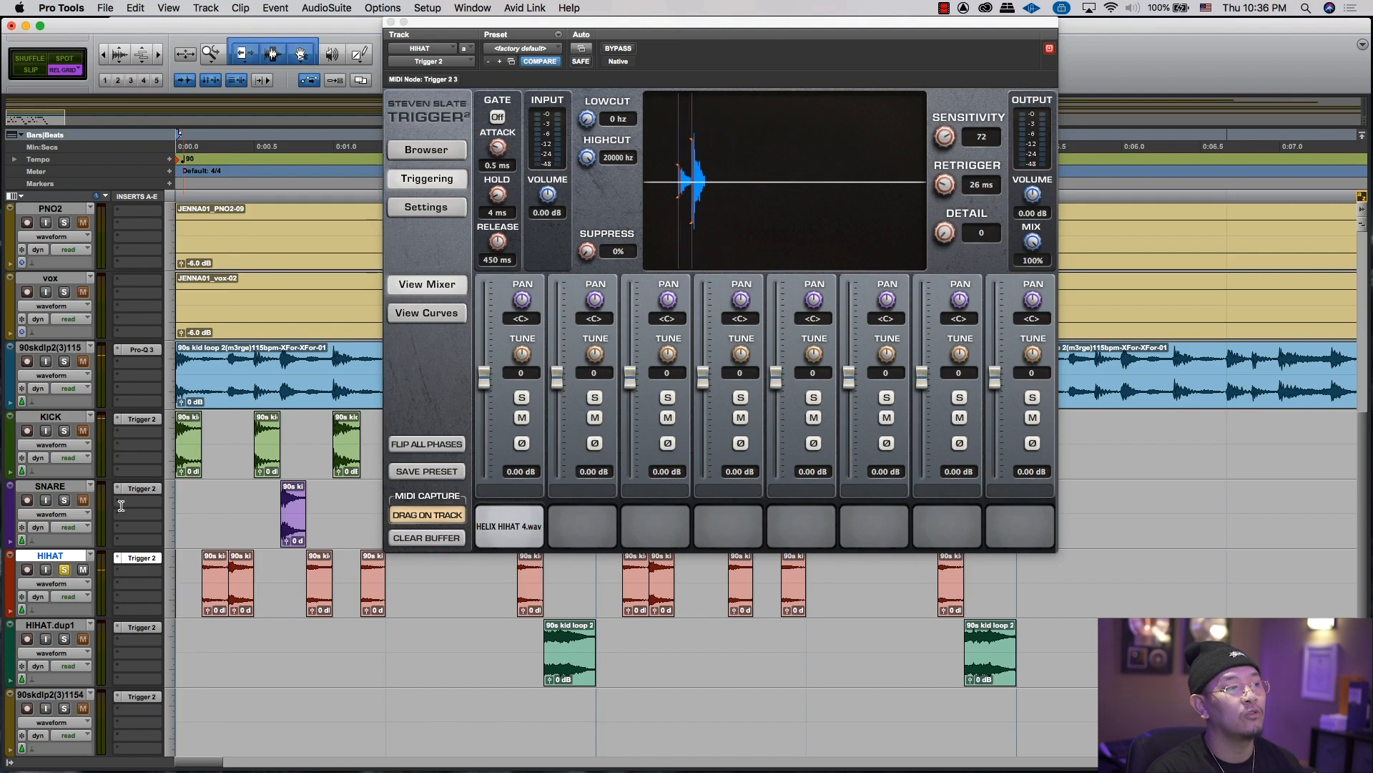
pyautogui.click(957, 247)
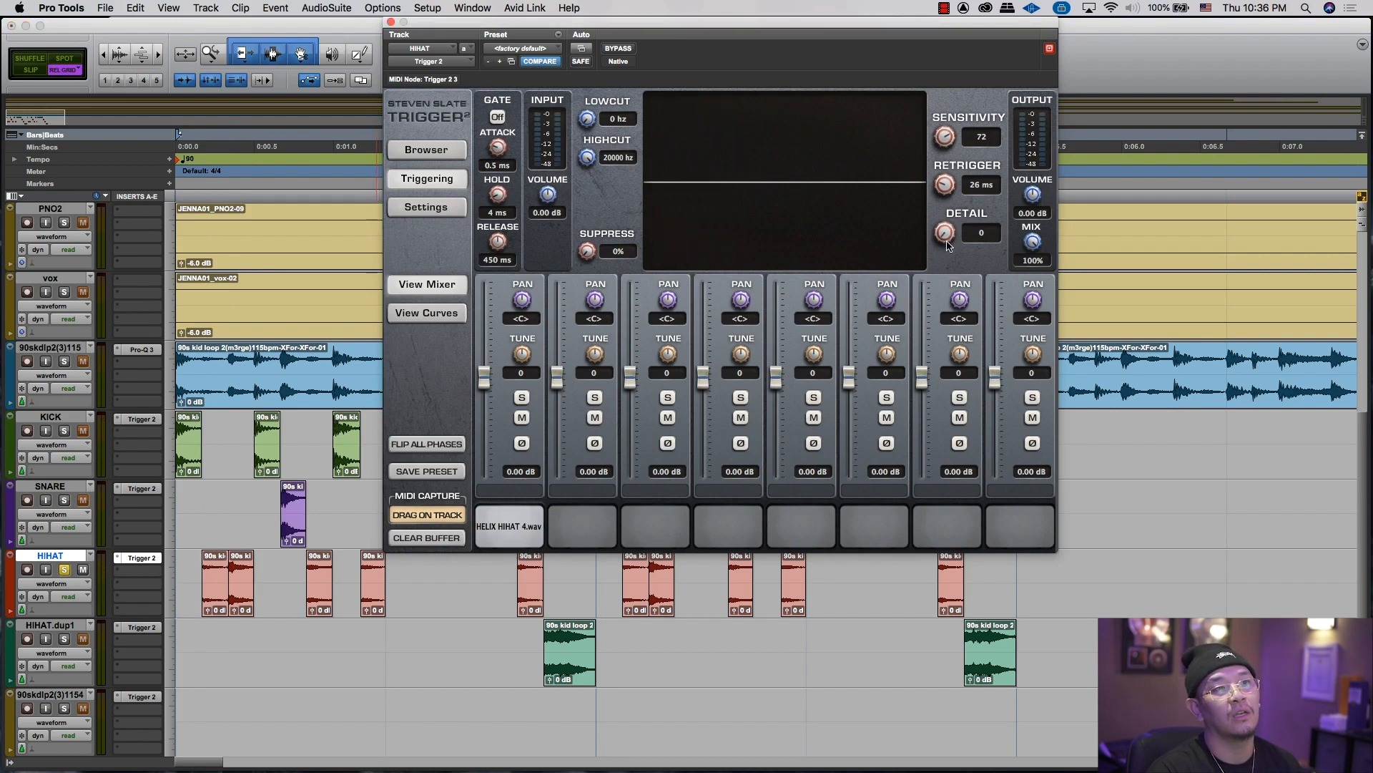
# Step: Raise HIHAT's Detail to 38 during playback and return it to 0
pyautogui.moveTo(947, 245); pyautogui.dragTo(946, 170)
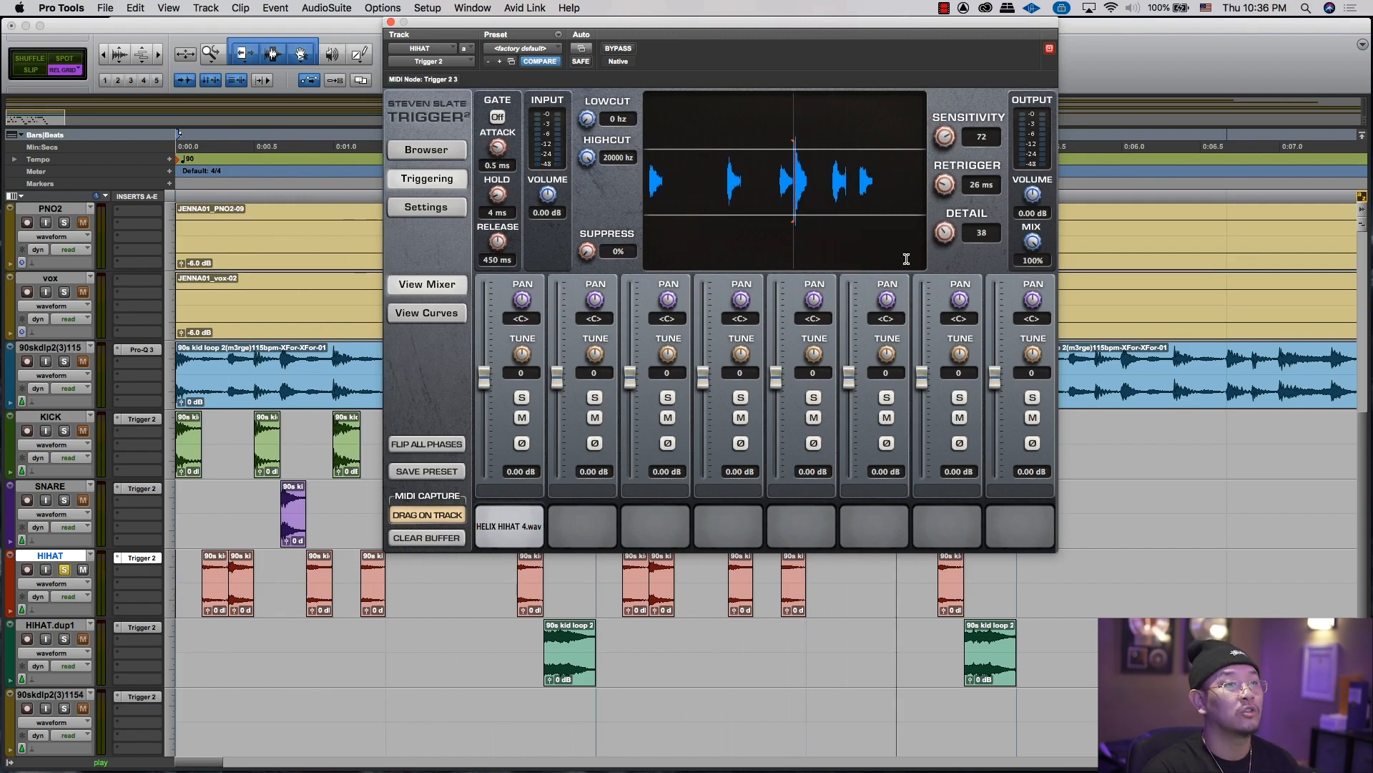
pyautogui.press('space')
pyautogui.moveTo(945, 236); pyautogui.dragTo(939, 308)
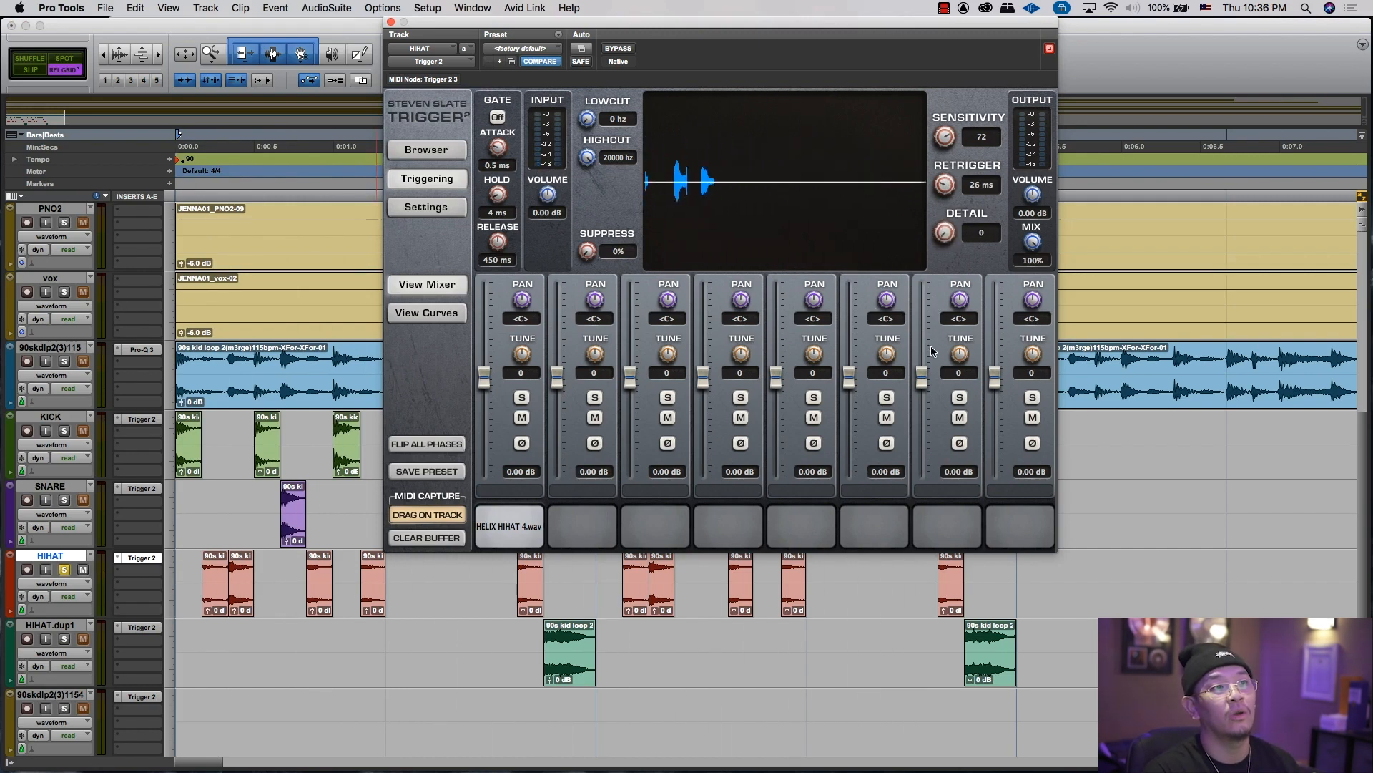
# Step: Try HIHAT's Retrigger at 0 ms and set it to 18 ms during playback
pyautogui.press('space')
pyautogui.moveTo(945, 186); pyautogui.dragTo(945, 273)
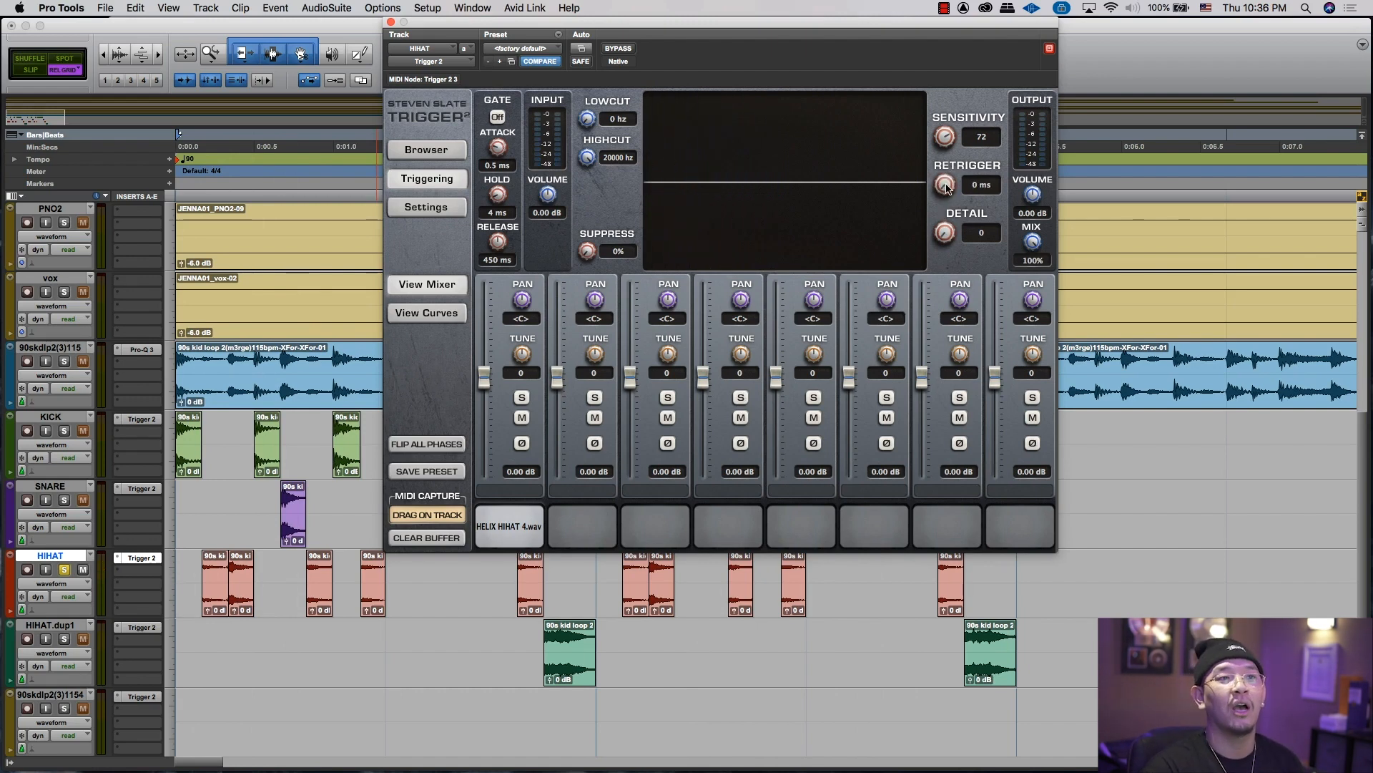
pyautogui.moveTo(946, 185); pyautogui.dragTo(942, 141)
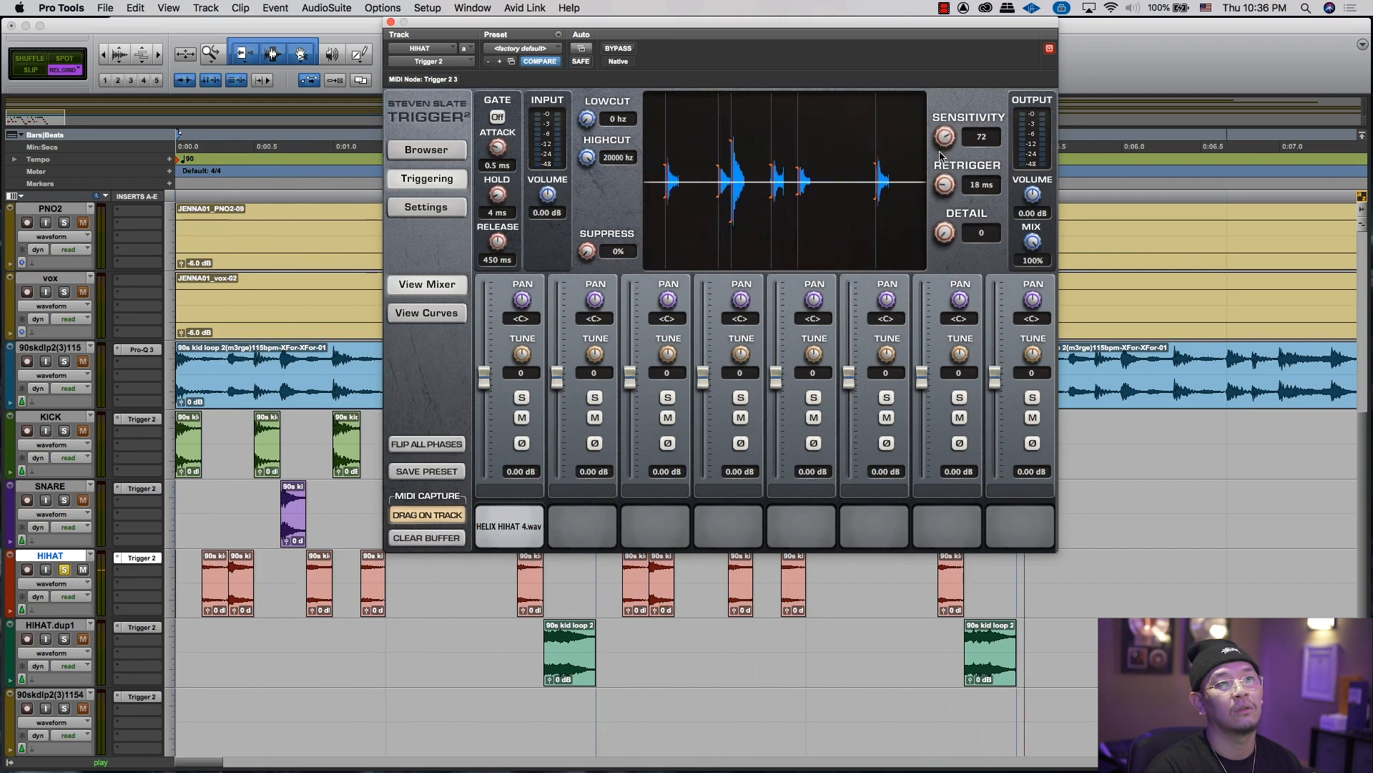
# Step: Try HIHAT's Sensitivity at 0 and raise it to 77 during playback
pyautogui.press('space')
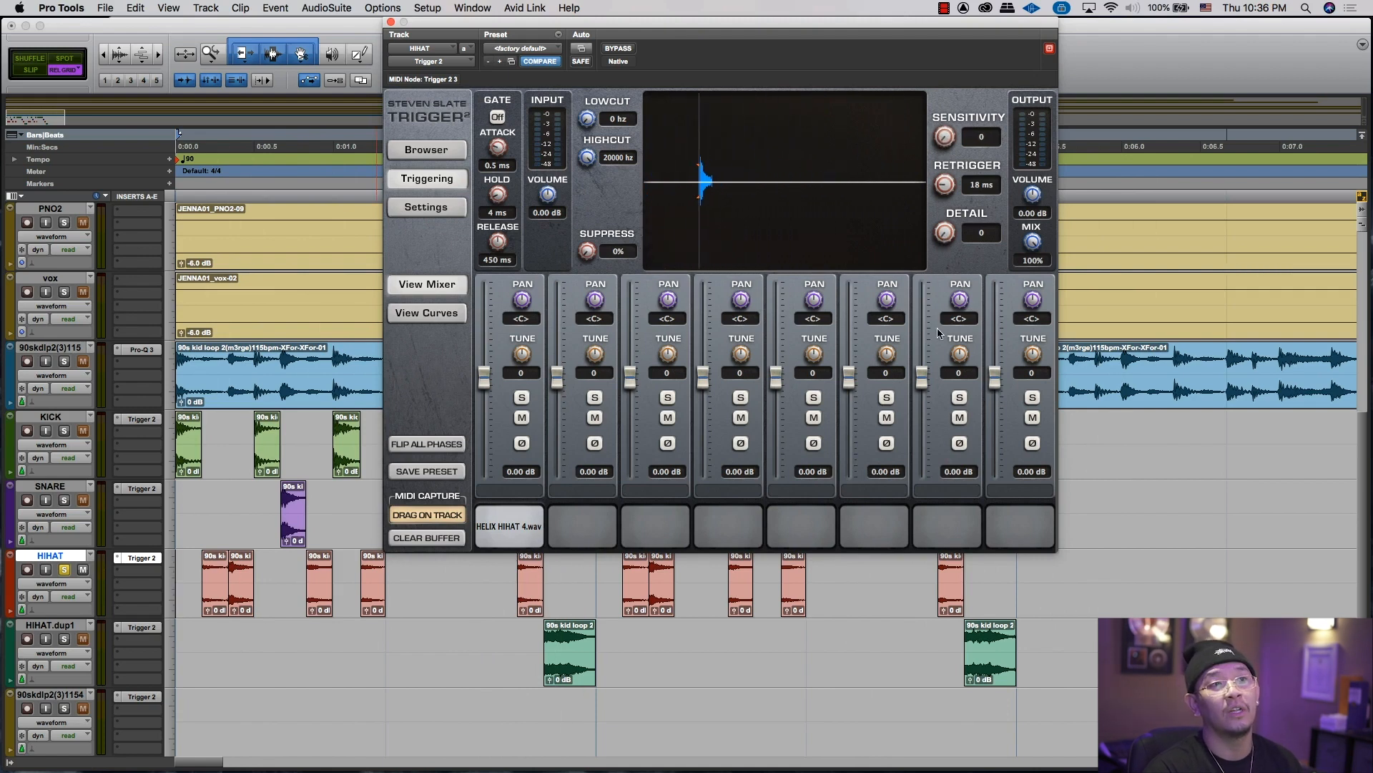
pyautogui.moveTo(945, 137); pyautogui.dragTo(949, 104)
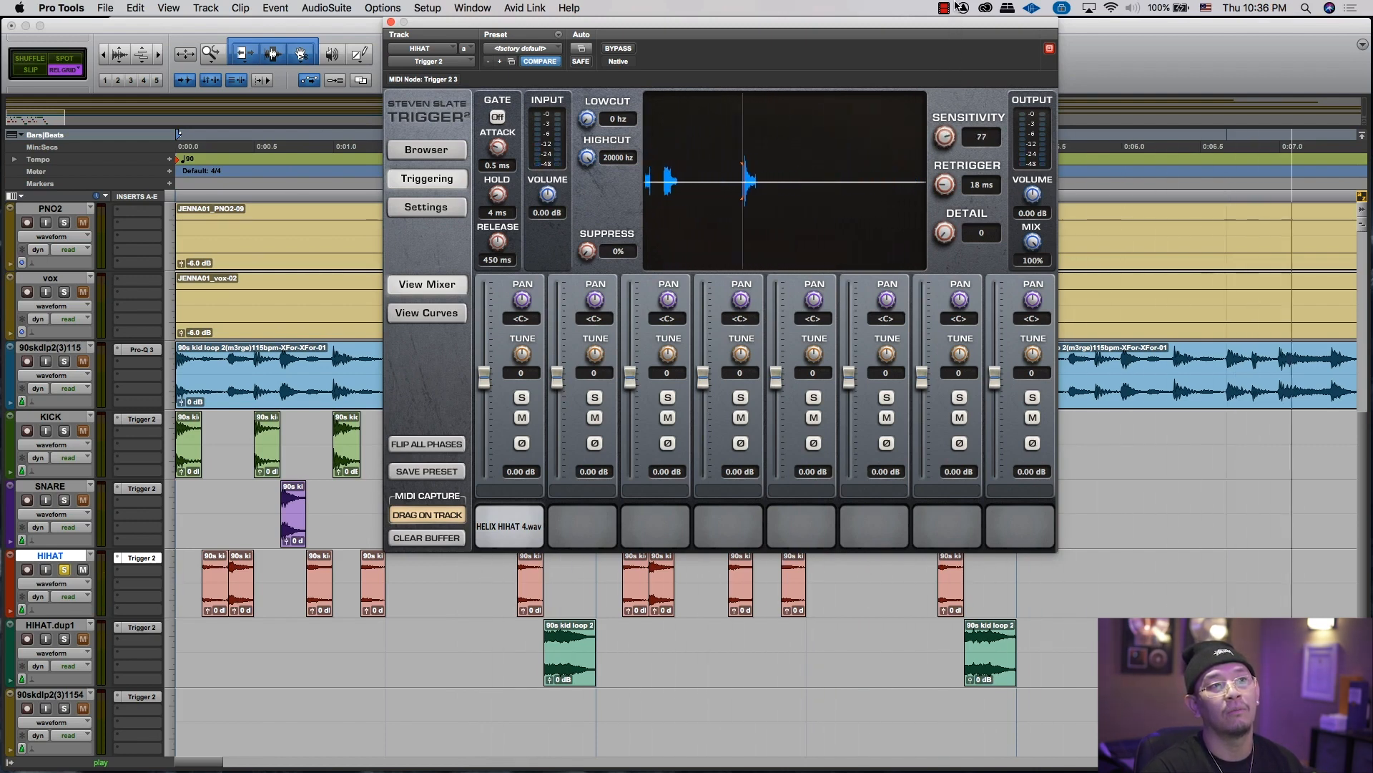
# Step: Set HIHAT's Sensitivity to 75 during playback and select the track's second hit
pyautogui.press('space')
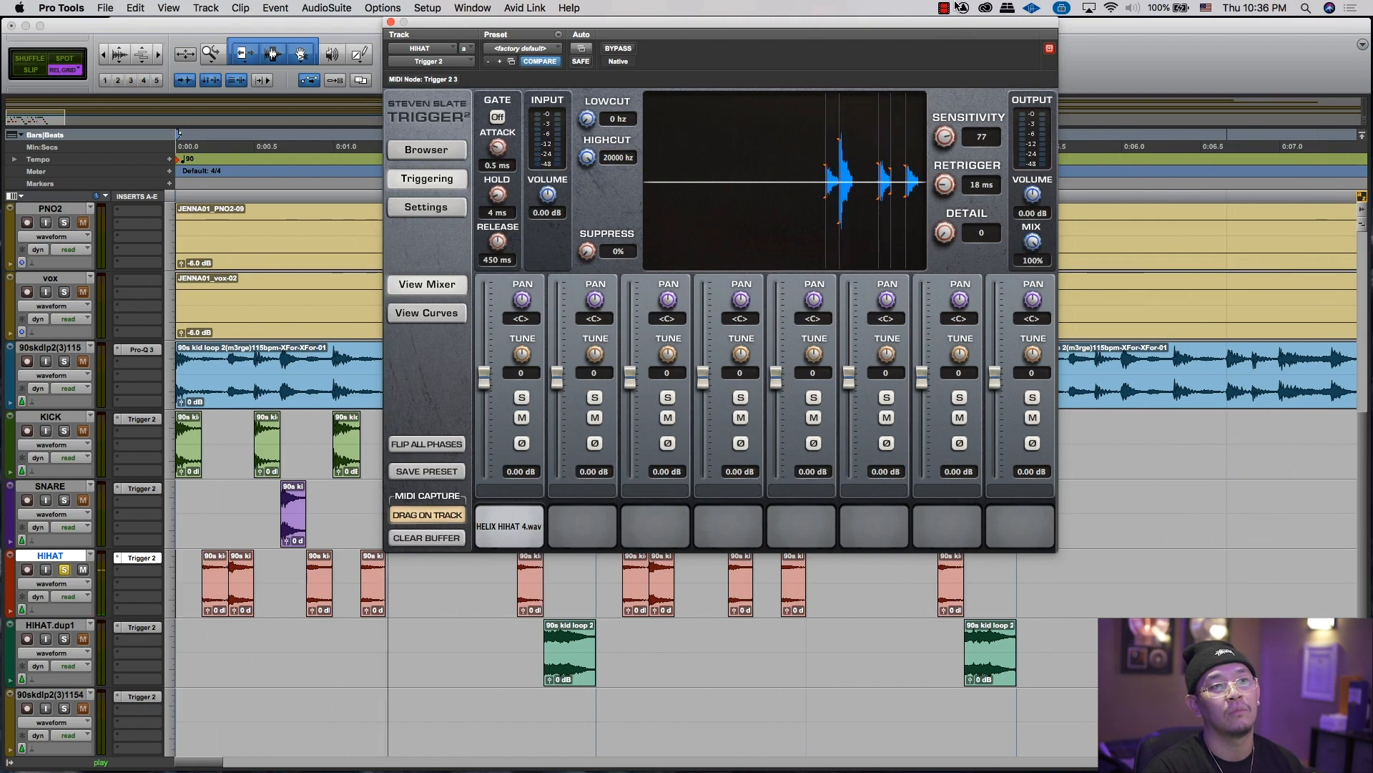
pyautogui.moveTo(956, 3); pyautogui.dragTo(955, 17)
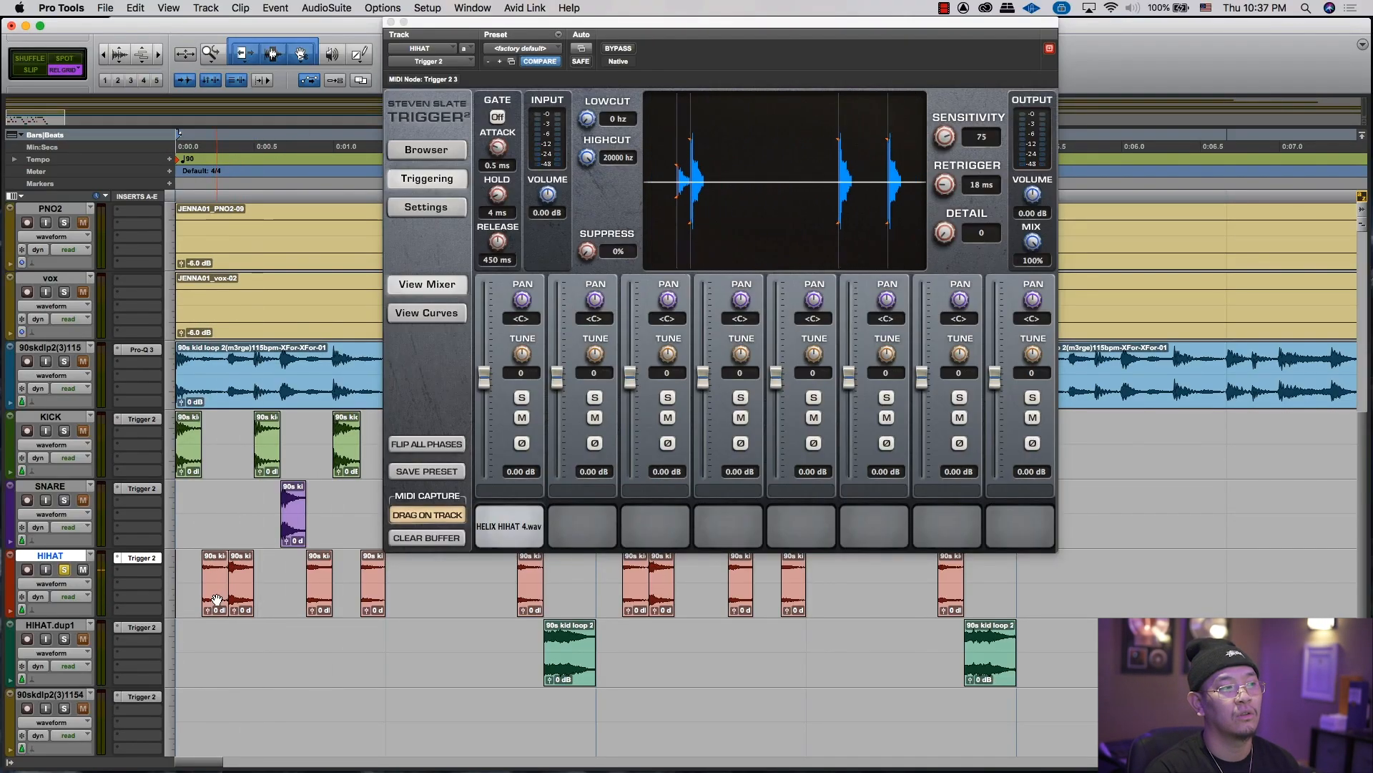
pyautogui.click(216, 599)
pyautogui.click(239, 606)
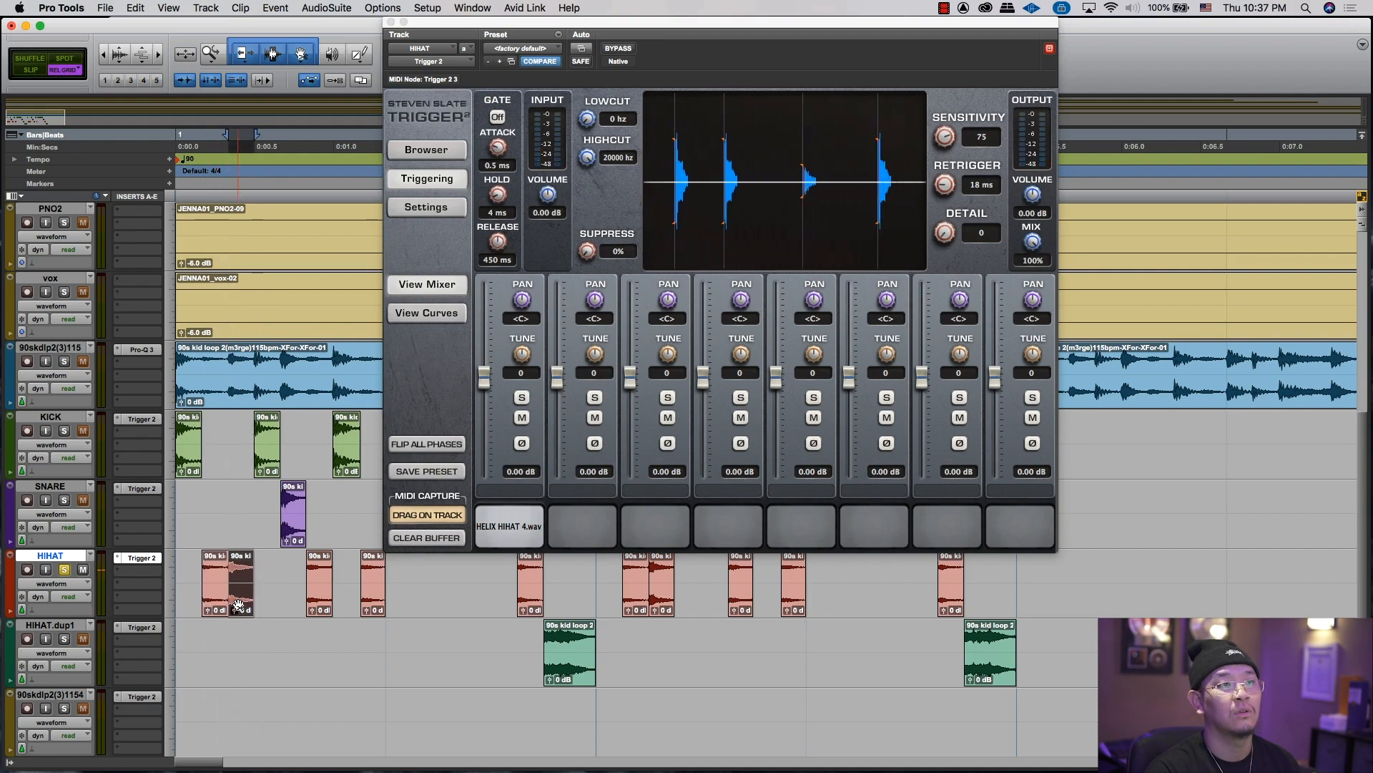
# Step: Close HIHAT's Trigger 2 window, unsolo the track and play the full mix from the session start
pyautogui.click(179, 567)
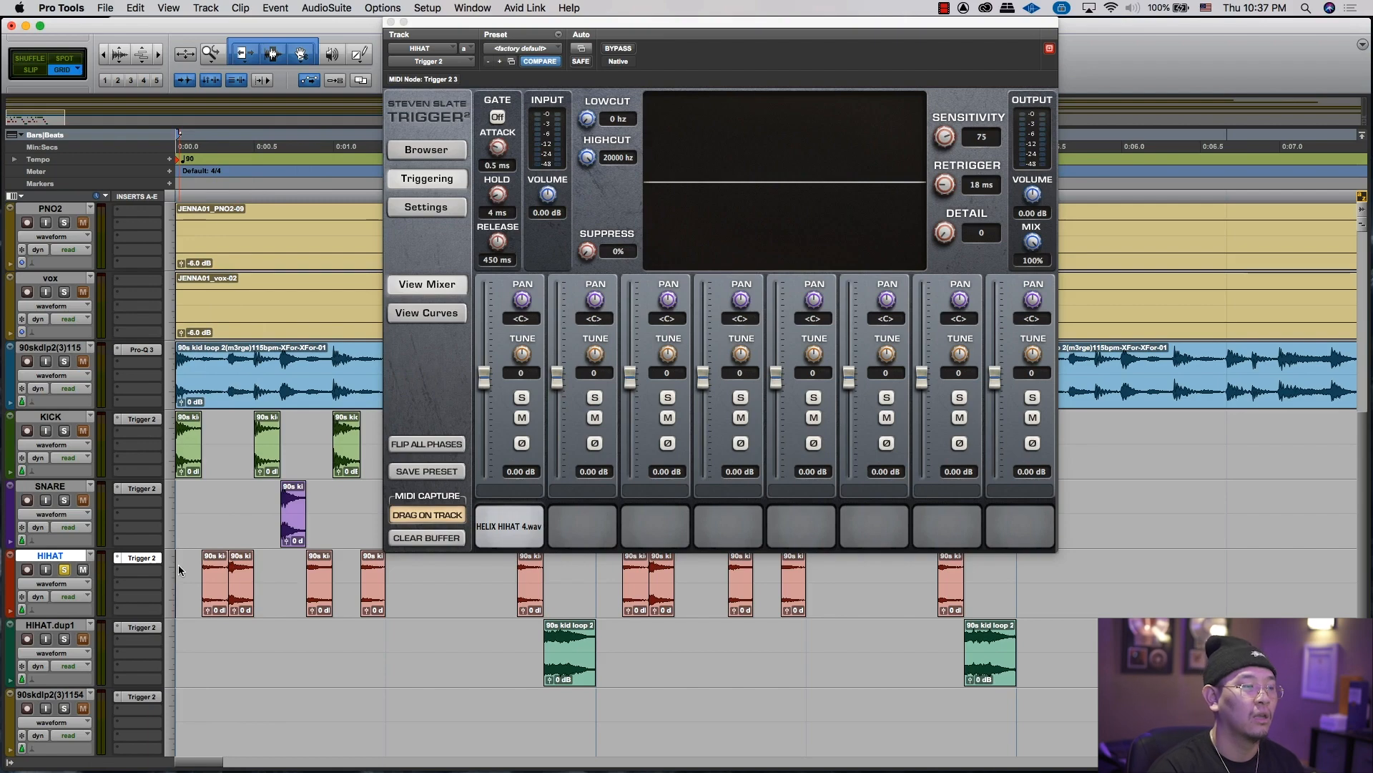
pyautogui.click(138, 559)
pyautogui.press('space')
pyautogui.press('space')
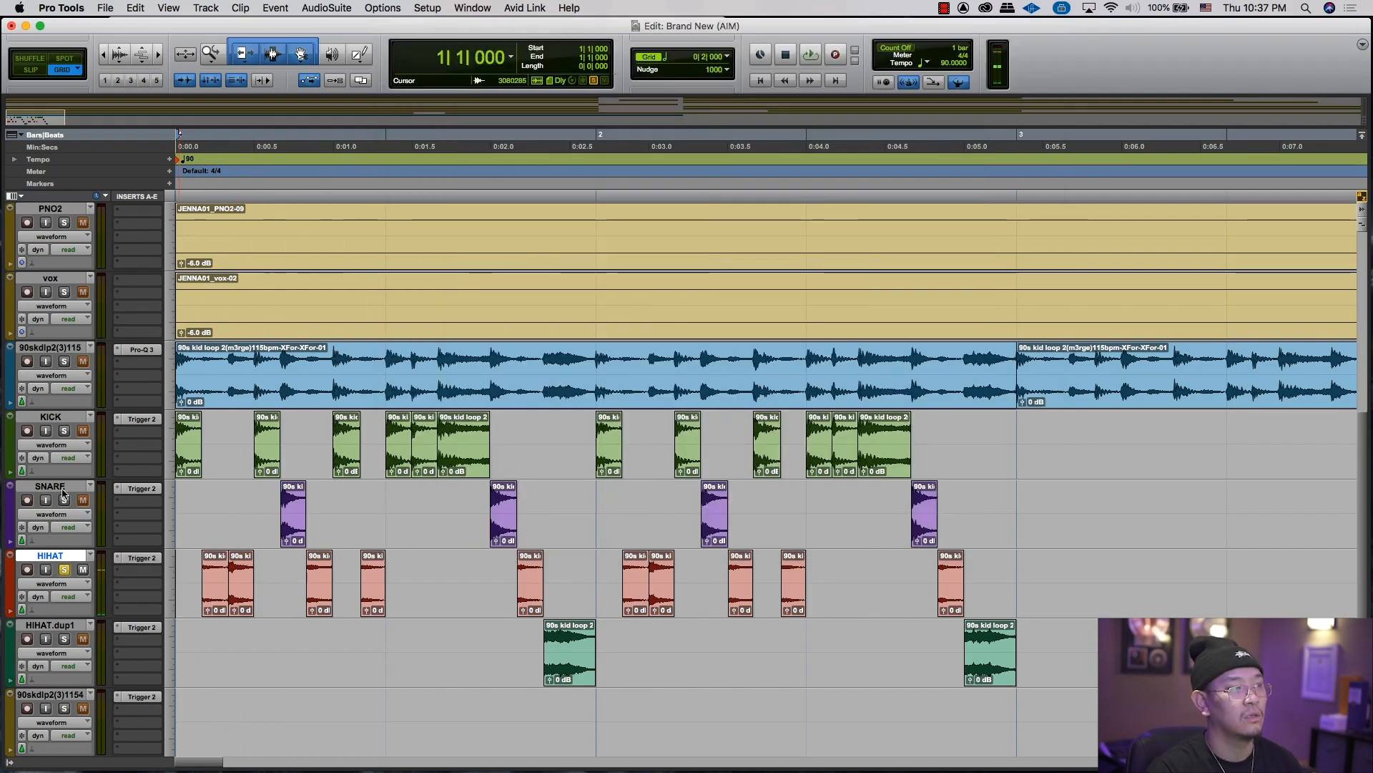
pyautogui.click(66, 444)
pyautogui.click(2, 404)
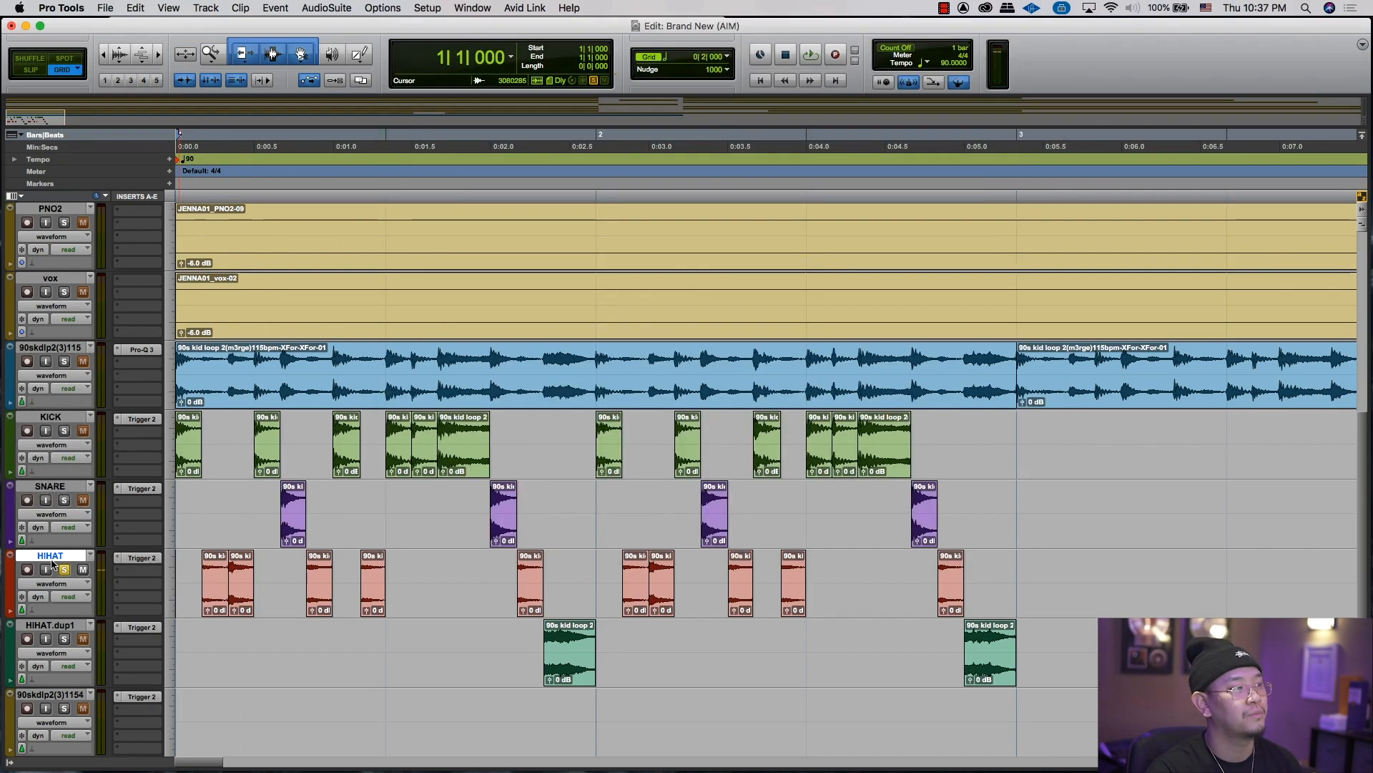
pyautogui.press('space')
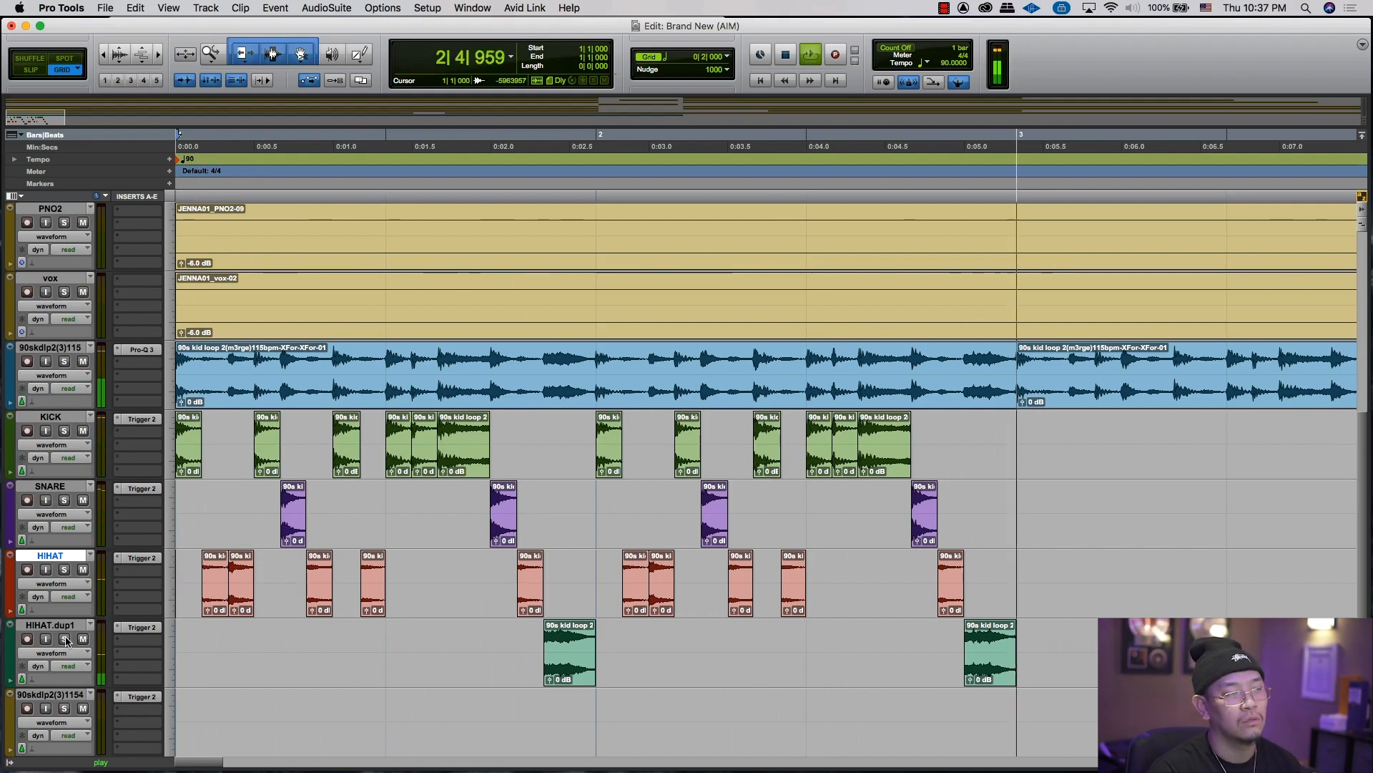
pyautogui.press('space')
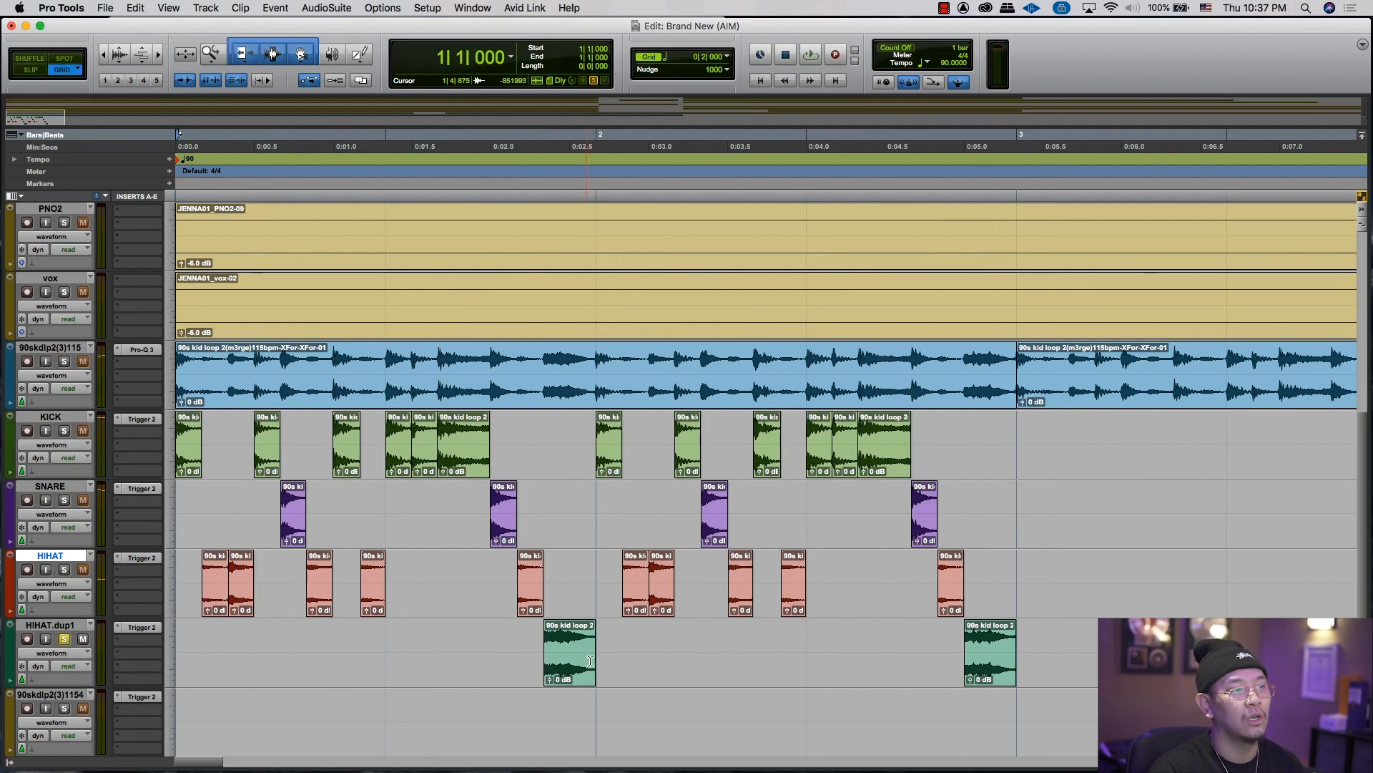
# Step: Open HIHAT.dup1's Trigger 2 and play the track's first open-hat hit in the triggering view
pyautogui.doubleClick(558, 644)
pyautogui.click(142, 627)
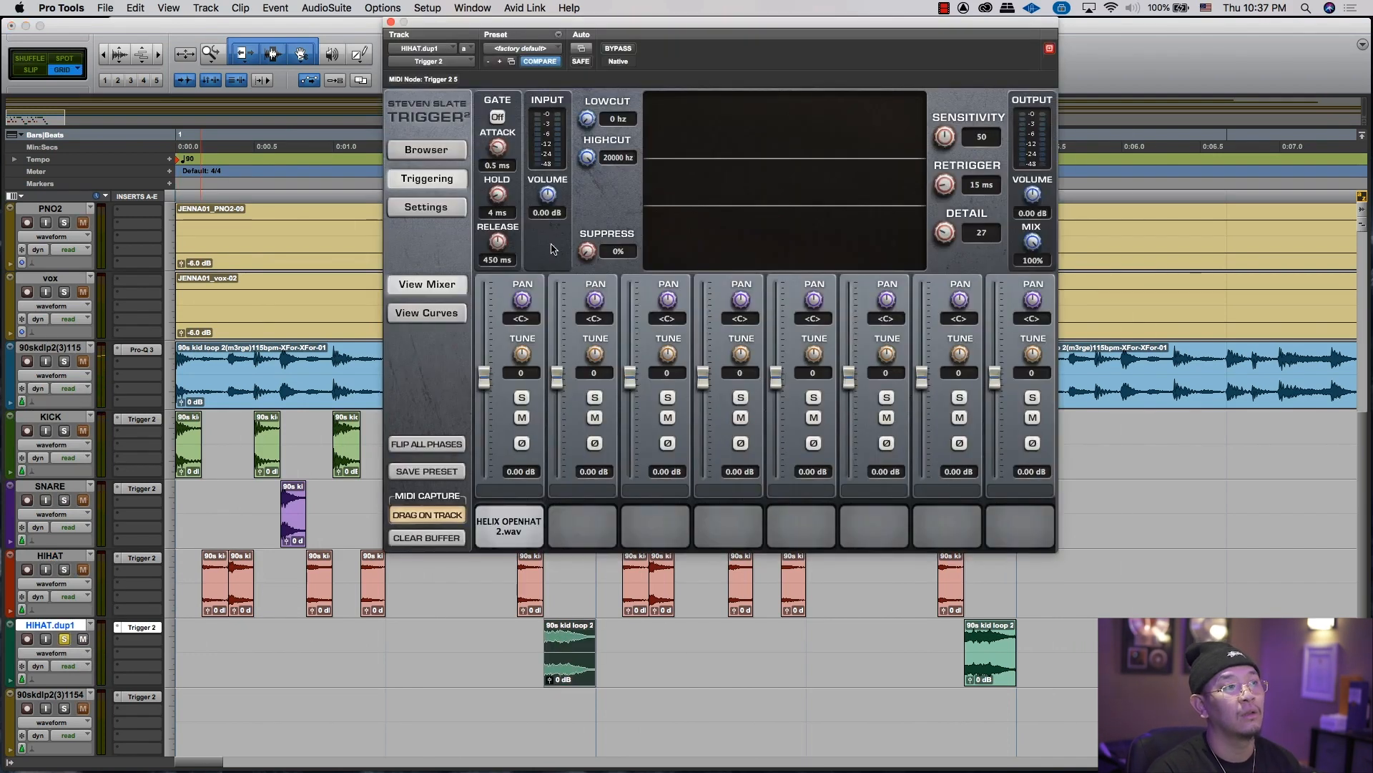
pyautogui.click(428, 150)
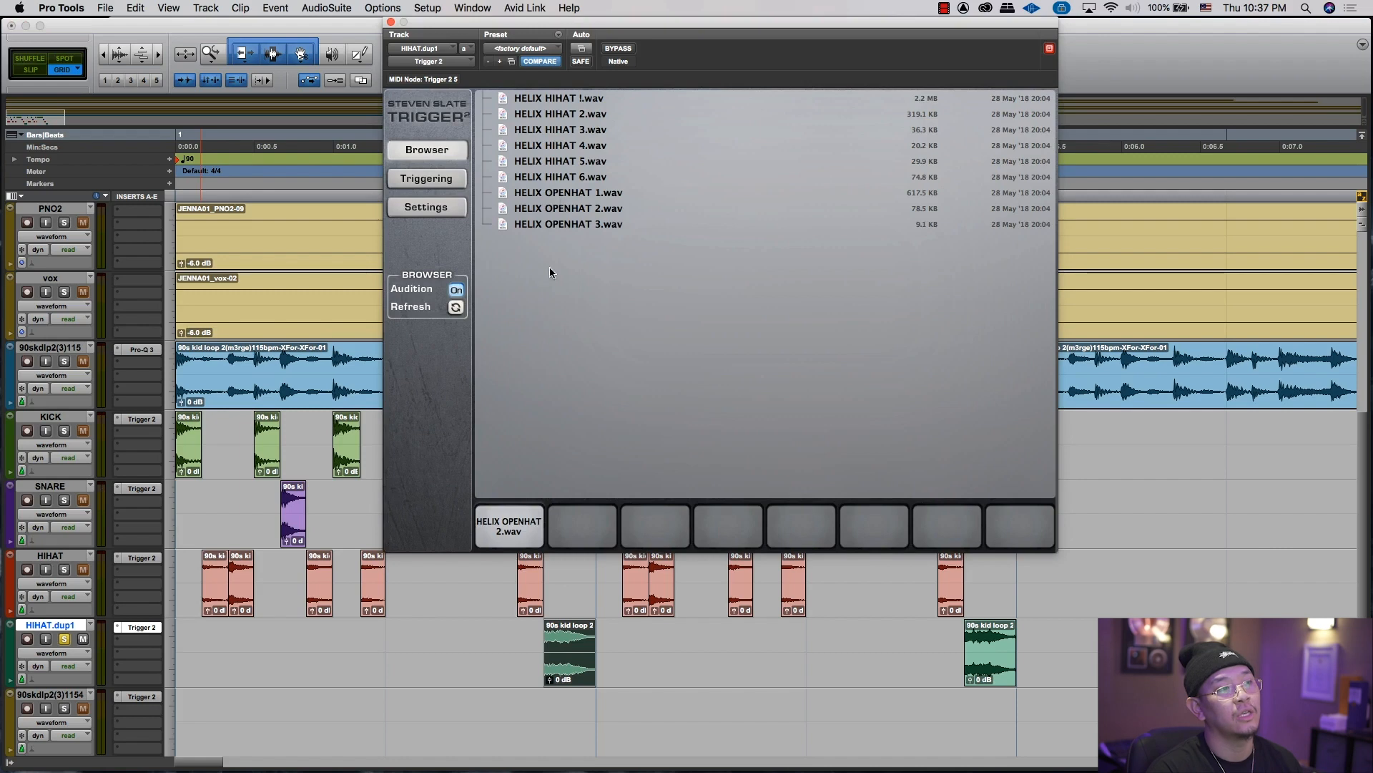
pyautogui.click(421, 178)
pyautogui.press('space')
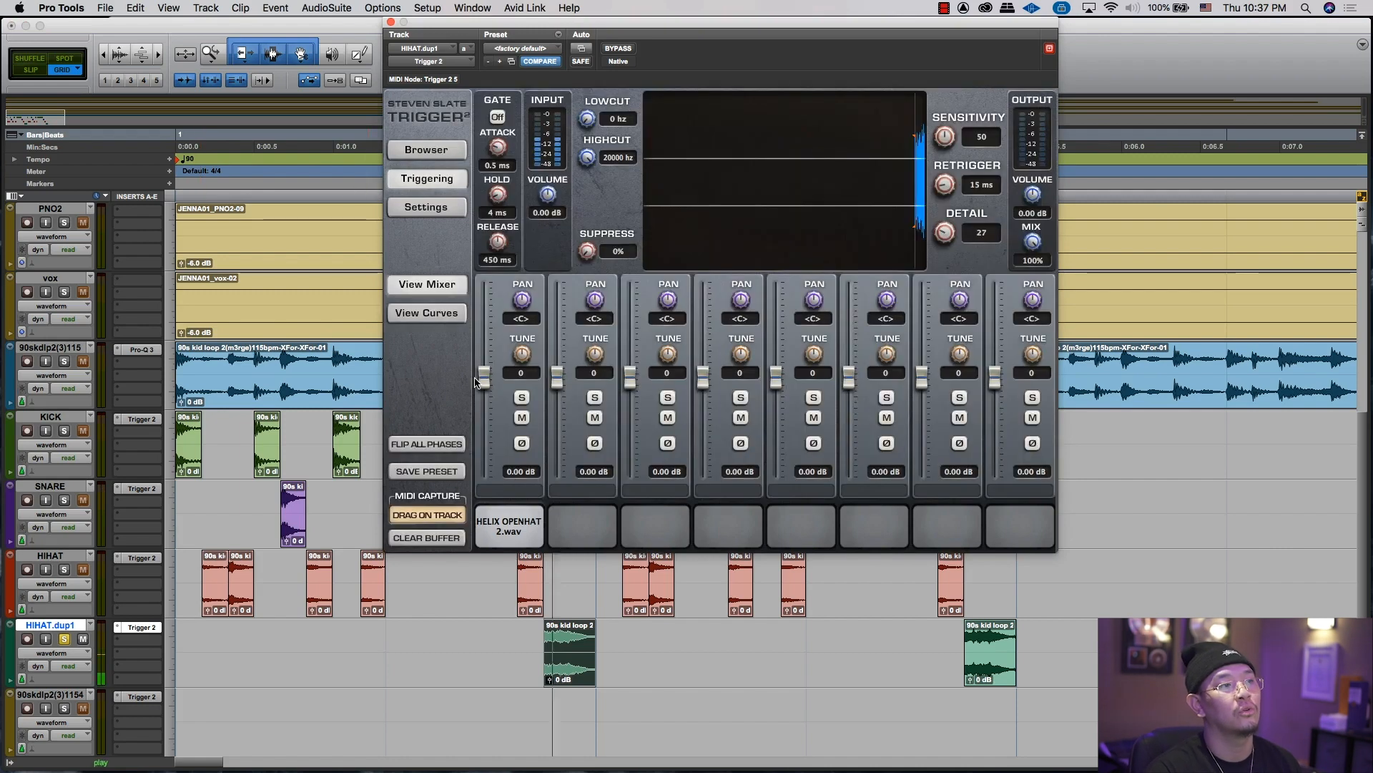
pyautogui.press('space')
# Step: Compare HIHAT.dup1's playback with Trigger 2 bypassed and active
pyautogui.click(235, 390)
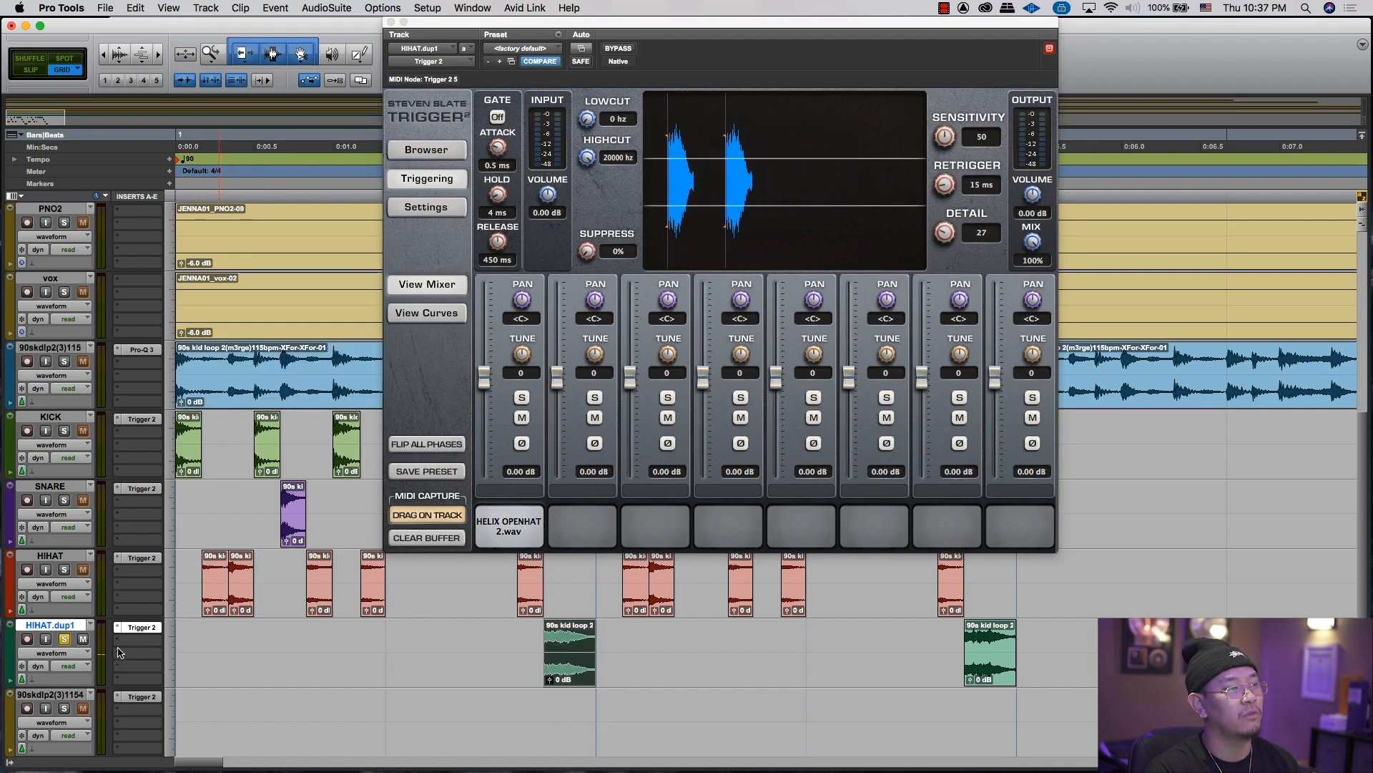
pyautogui.click(208, 638)
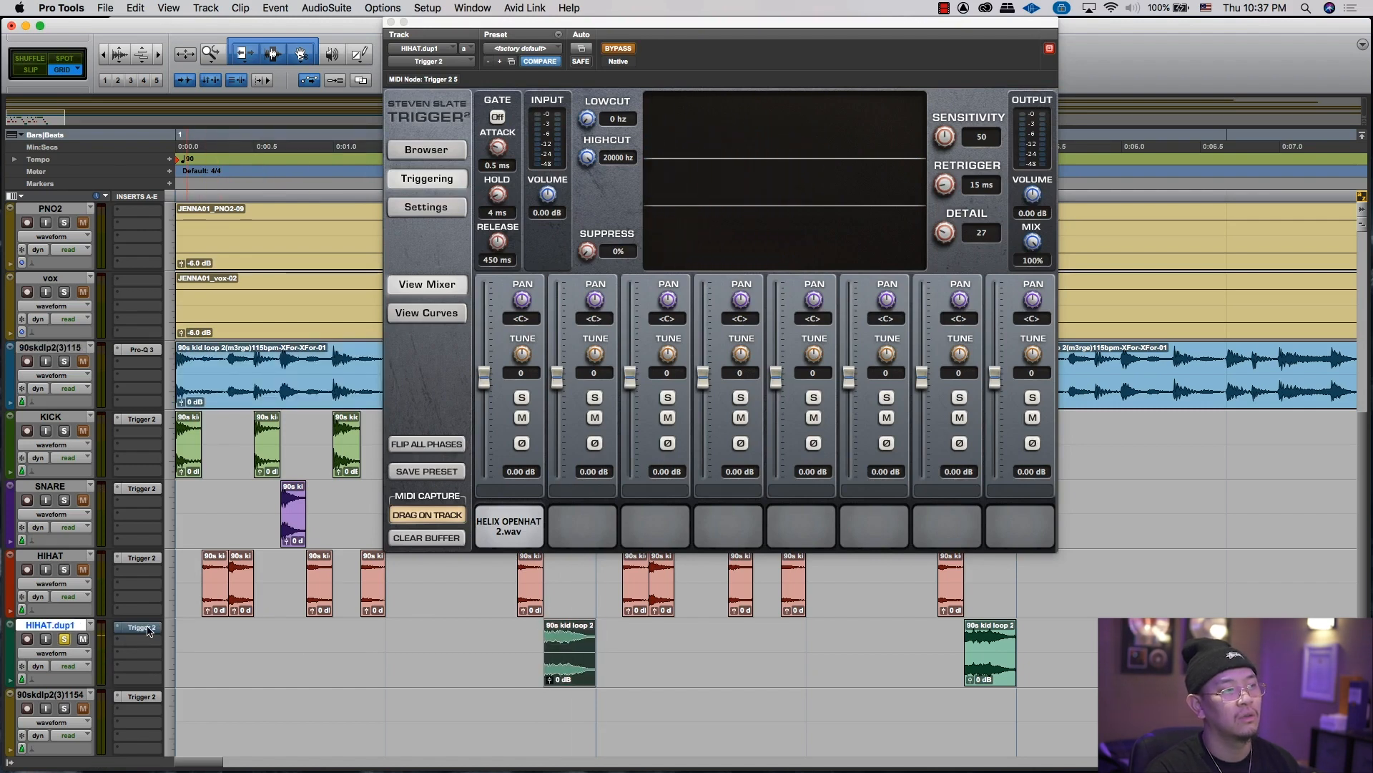
pyautogui.keyDown('super'); pyautogui.click(142, 627); pyautogui.keyUp('super')
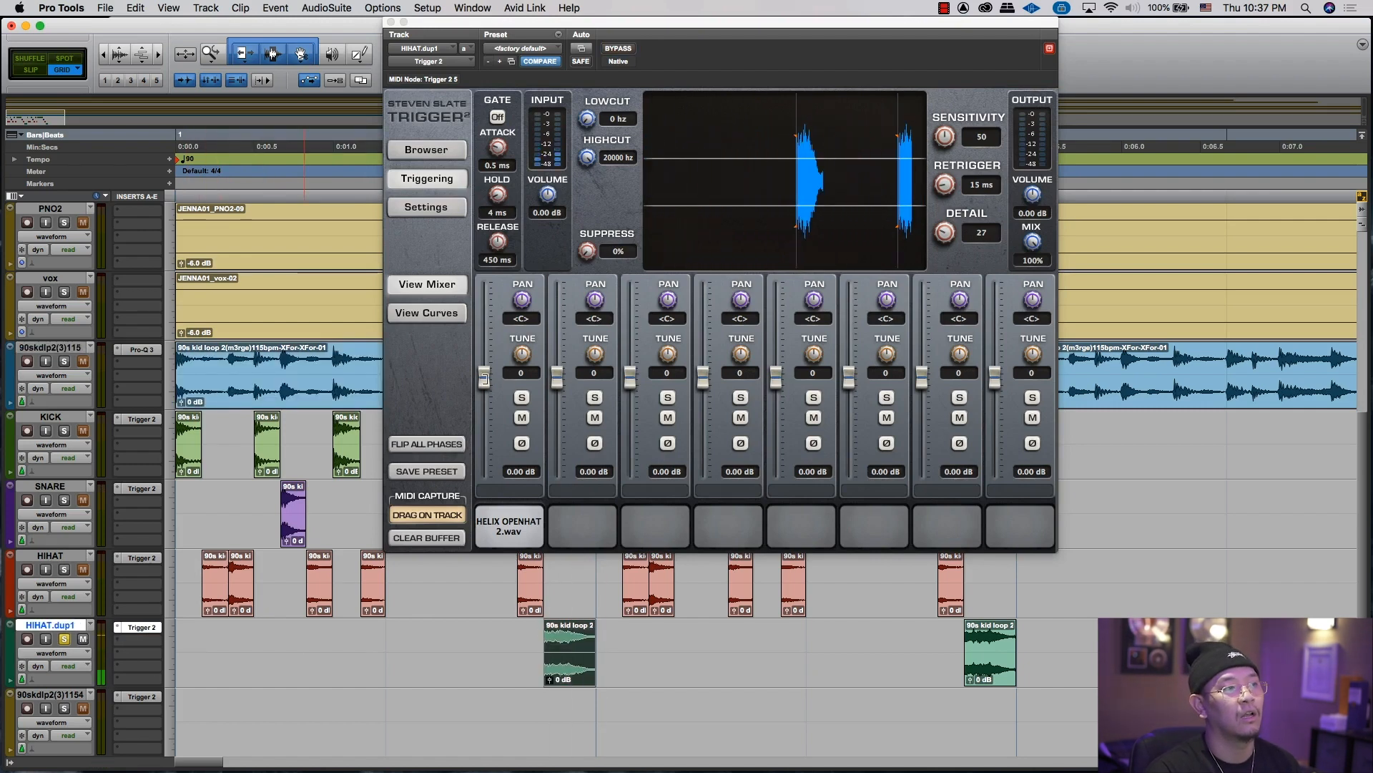
# Step: Try HIHAT.dup1's HELIX OPENHAT 2 level at 6.55 dB, unsolo the track to hear the mix, and lower the level again
pyautogui.moveTo(484, 379); pyautogui.dragTo(484, 346)
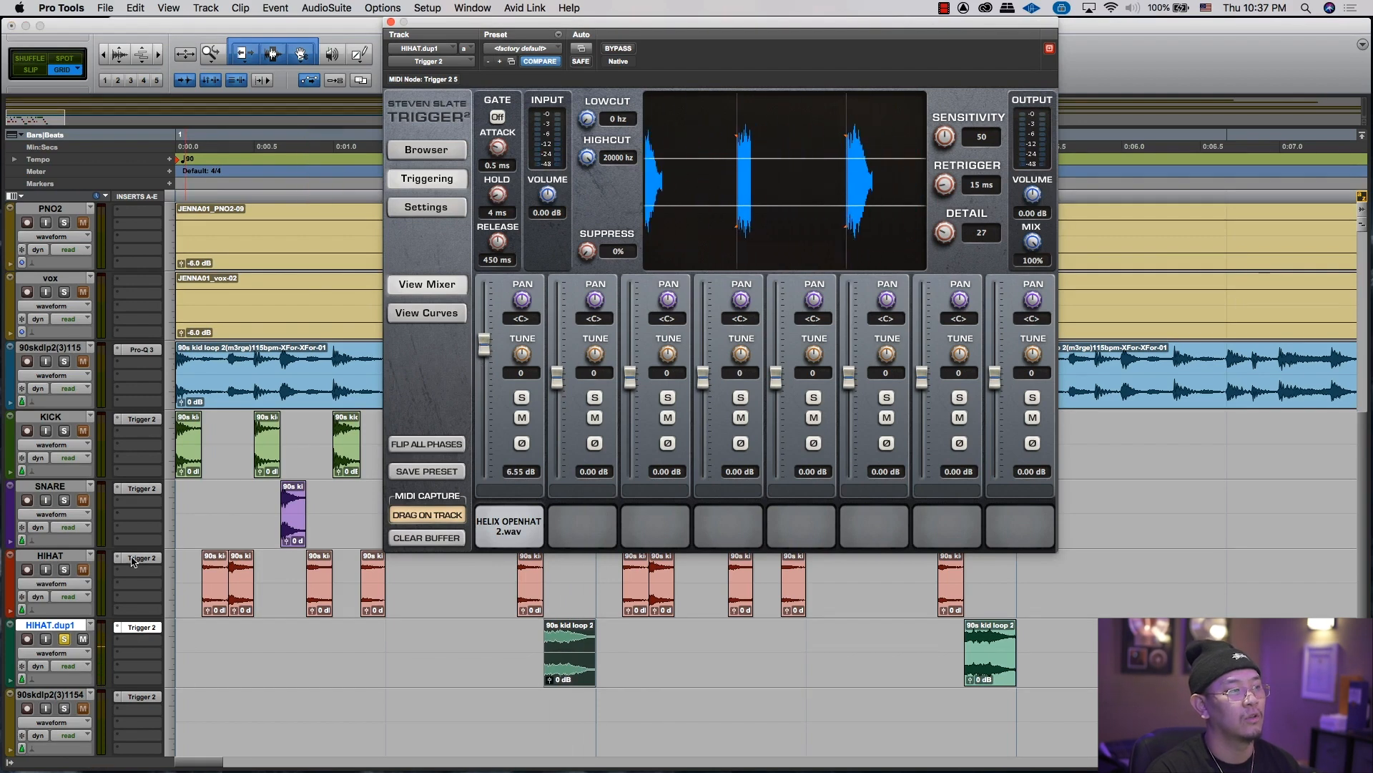
pyautogui.click(64, 639)
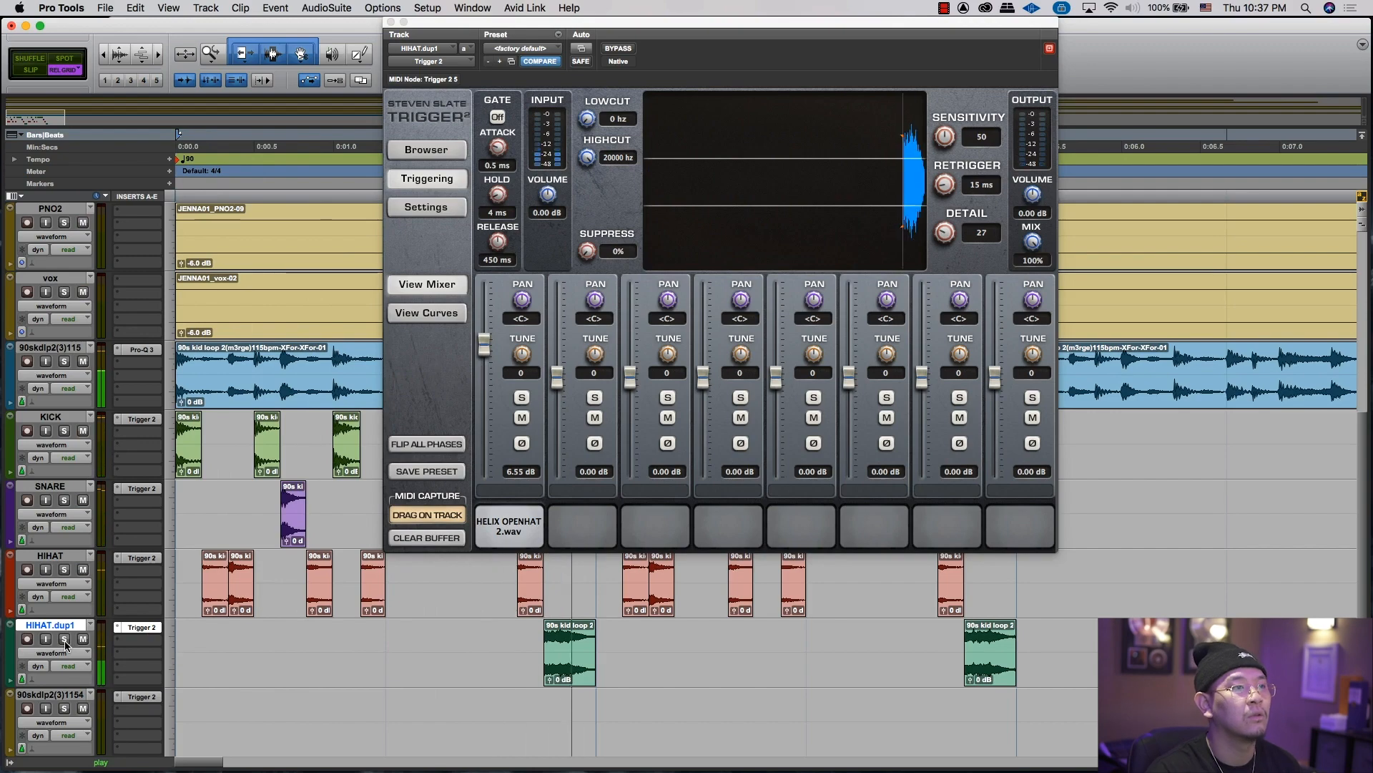
pyautogui.press('space')
pyautogui.moveTo(484, 346); pyautogui.dragTo(485, 375)
pyautogui.press('super+w')
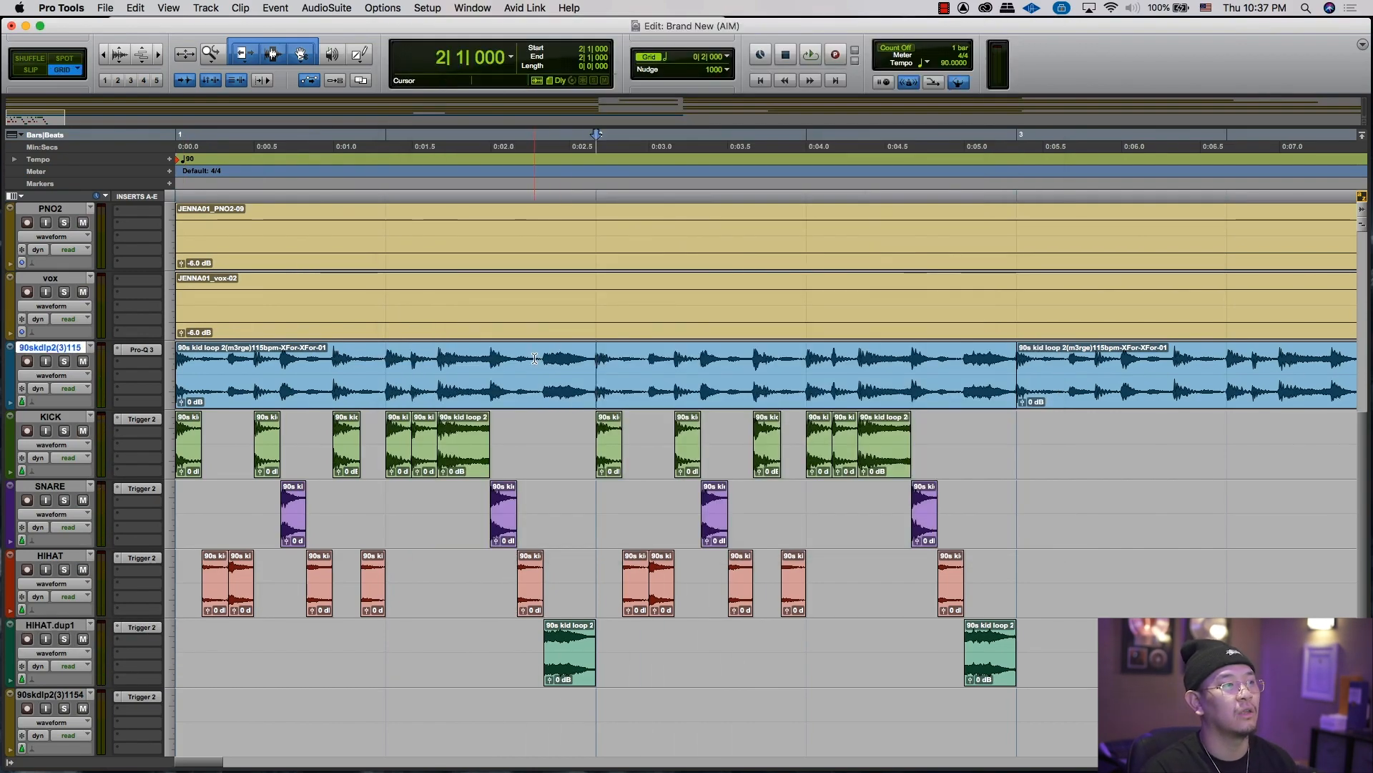
# Step: Select the first drum loop clip and play its range with all the trigger tracks
pyautogui.doubleClick(375, 362)
pyautogui.press('space')
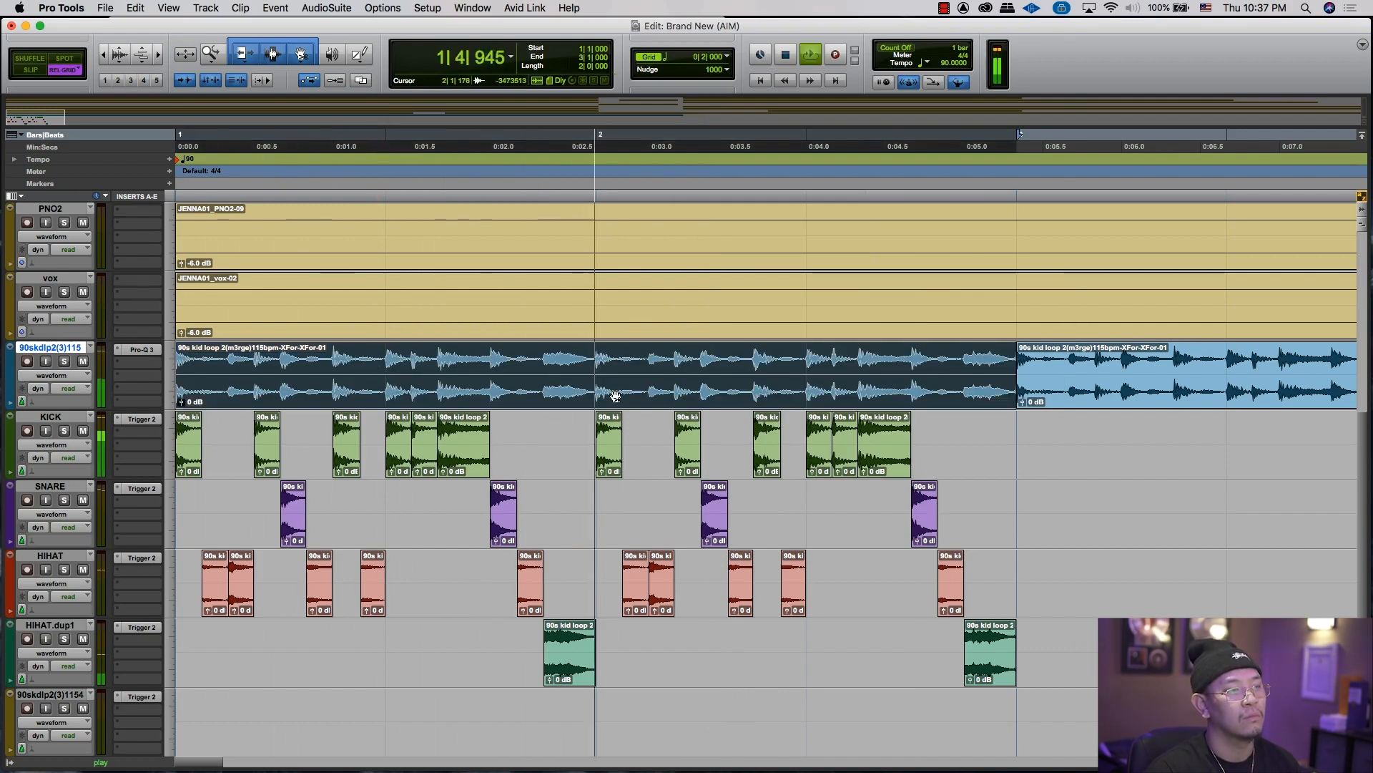
pyautogui.press('space')
# Step: Mute both HIHAT.dup1 clips and play the first drum loop clip's range without them
pyautogui.tripleClick(569, 632)
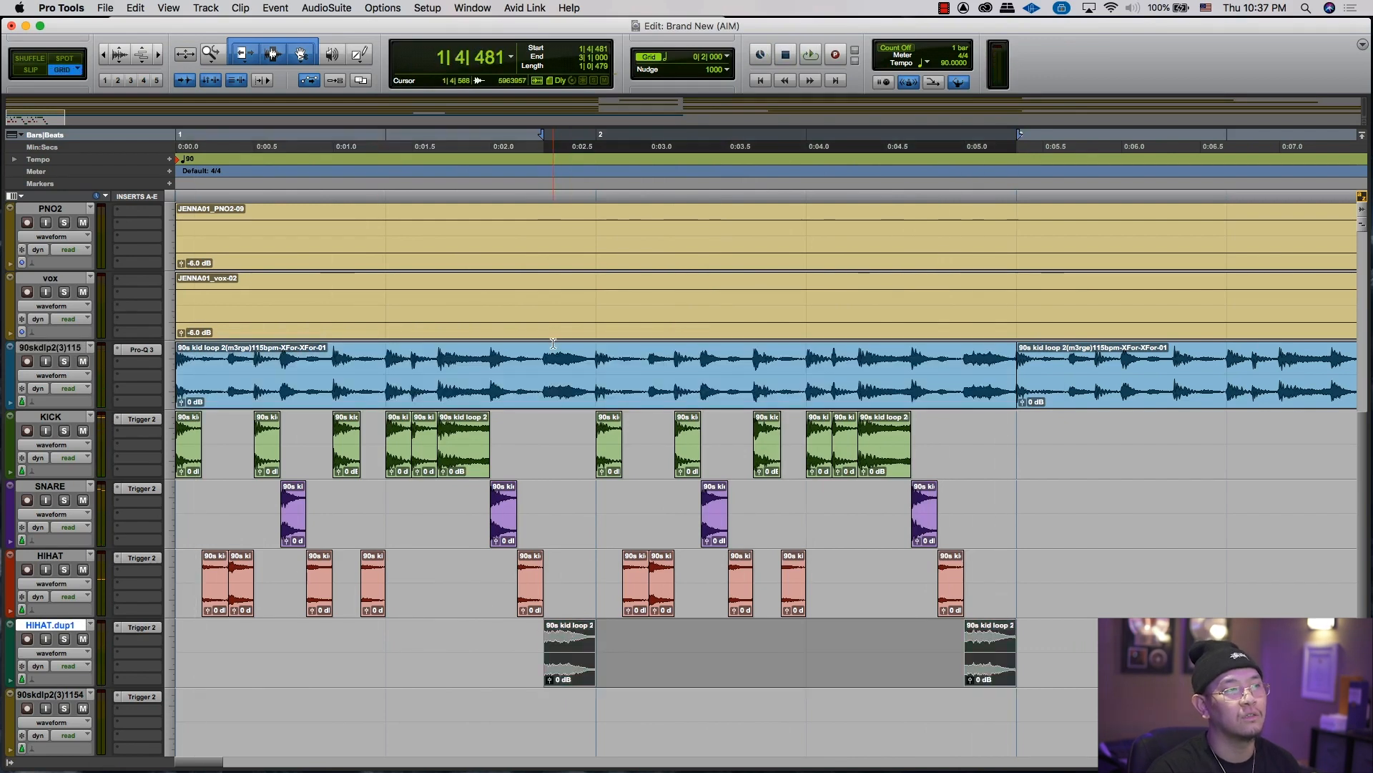
pyautogui.doubleClick(553, 343)
pyautogui.press('space')
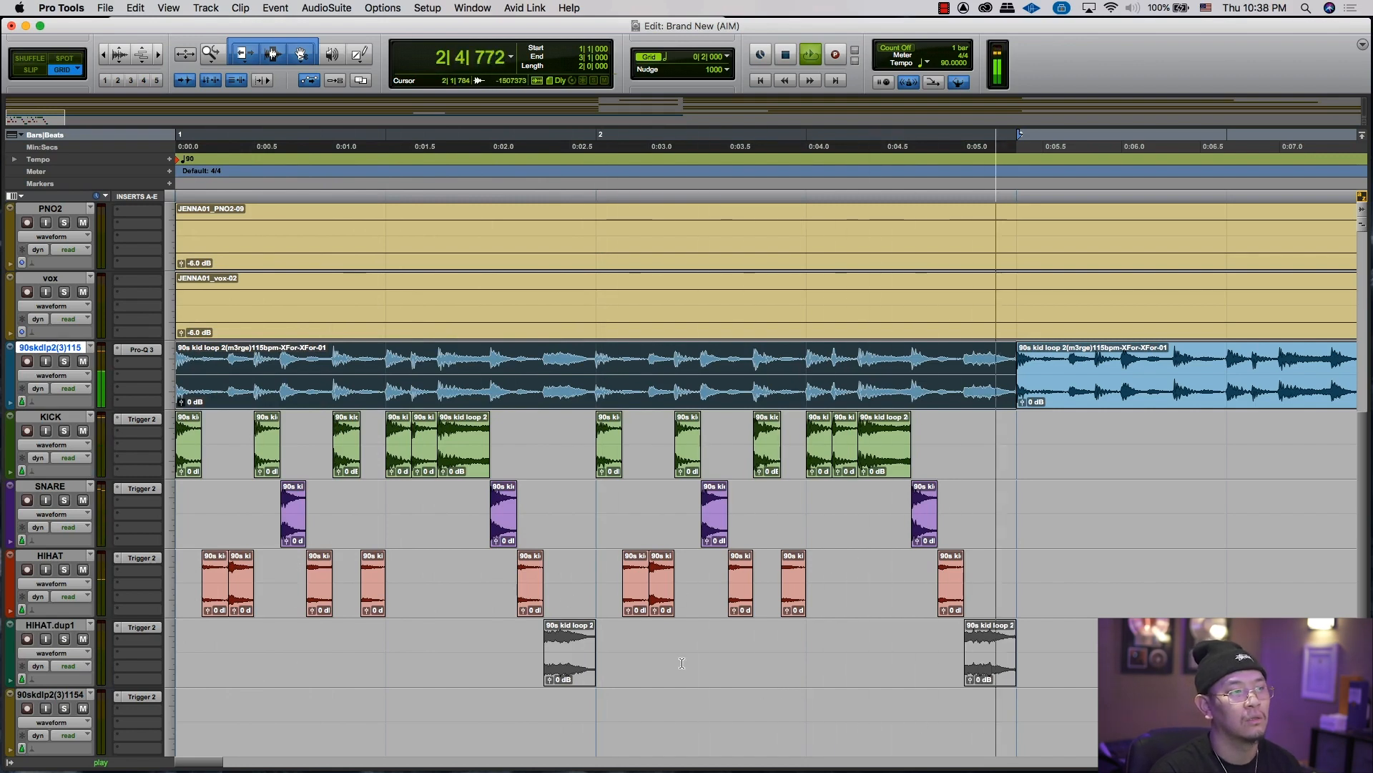
pyautogui.press('r')
pyautogui.press('space')
# Step: Play the second drum loop clip without trigger hits and compare it with the first clip's layered section
pyautogui.click(697, 398)
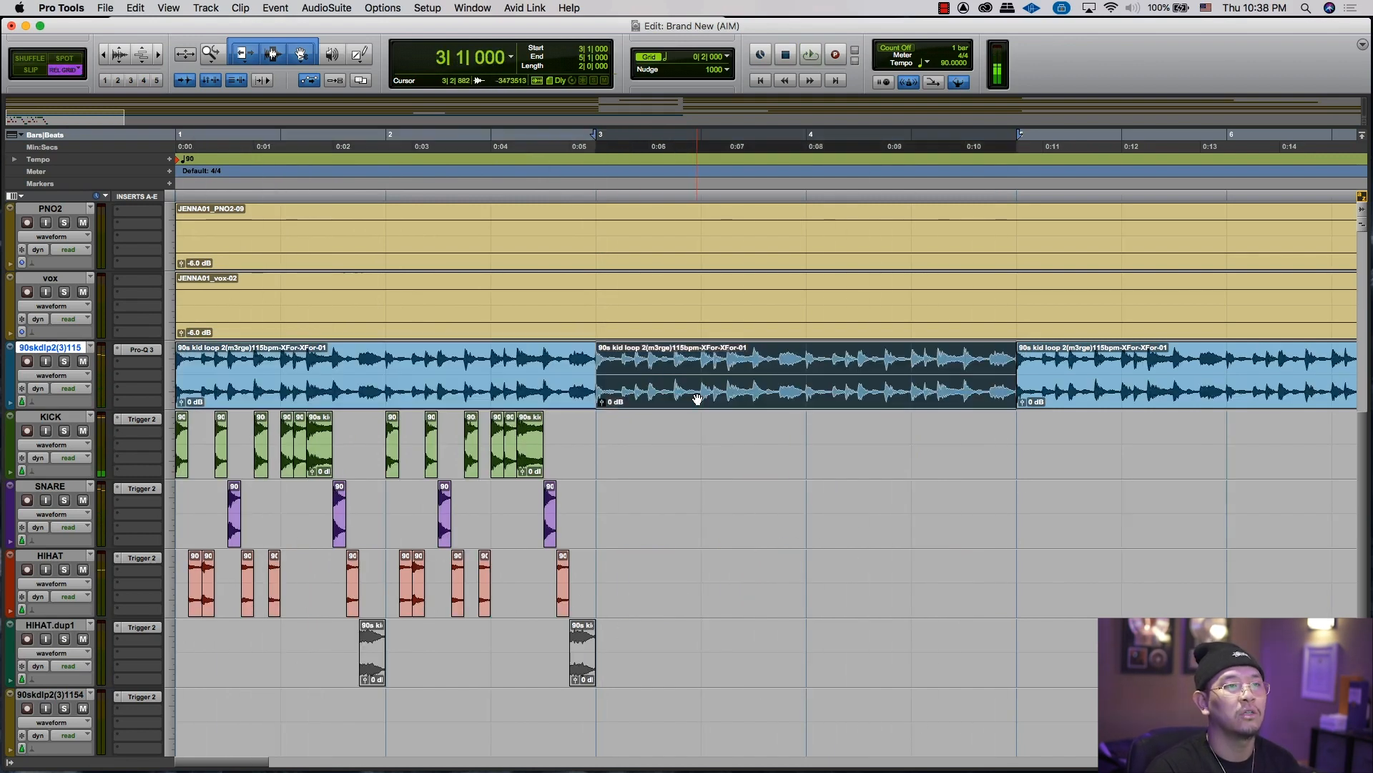
pyautogui.press('space')
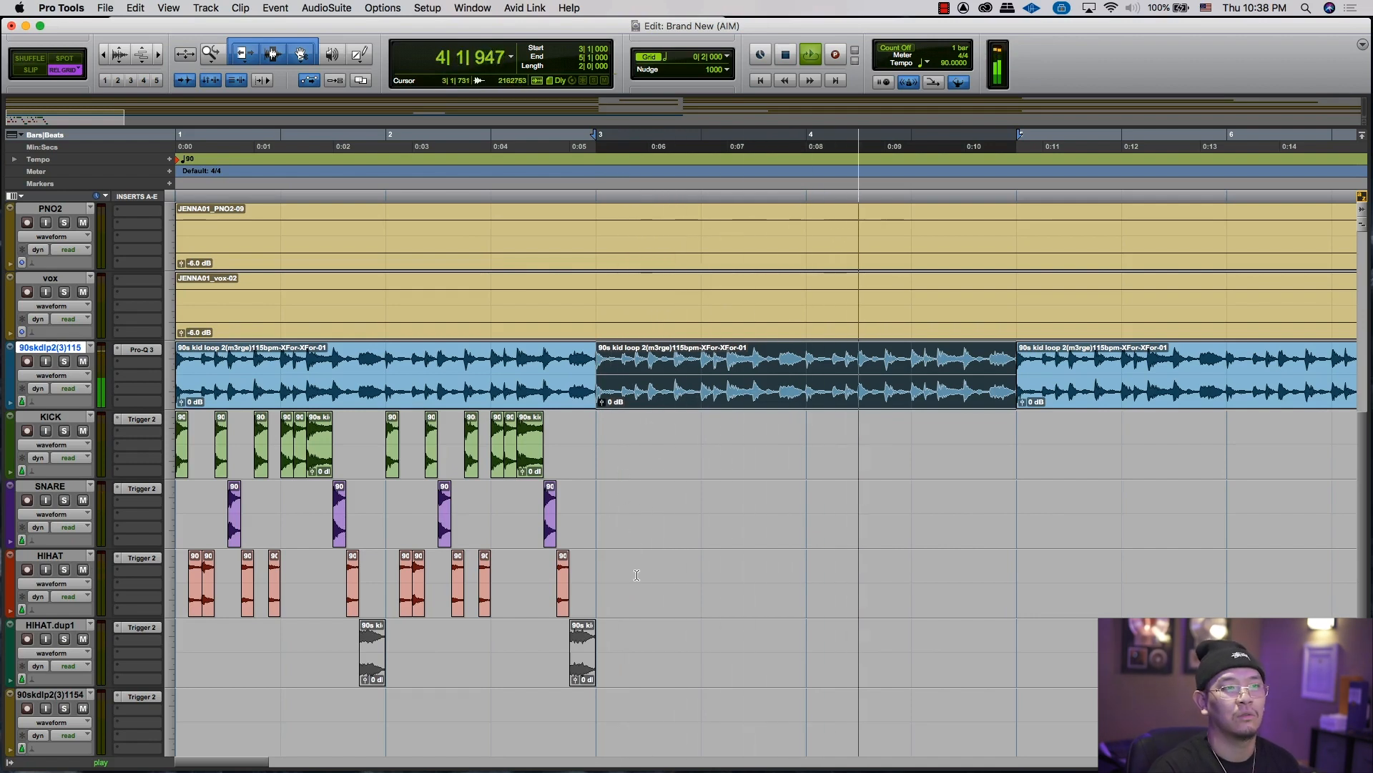
pyautogui.click(409, 396)
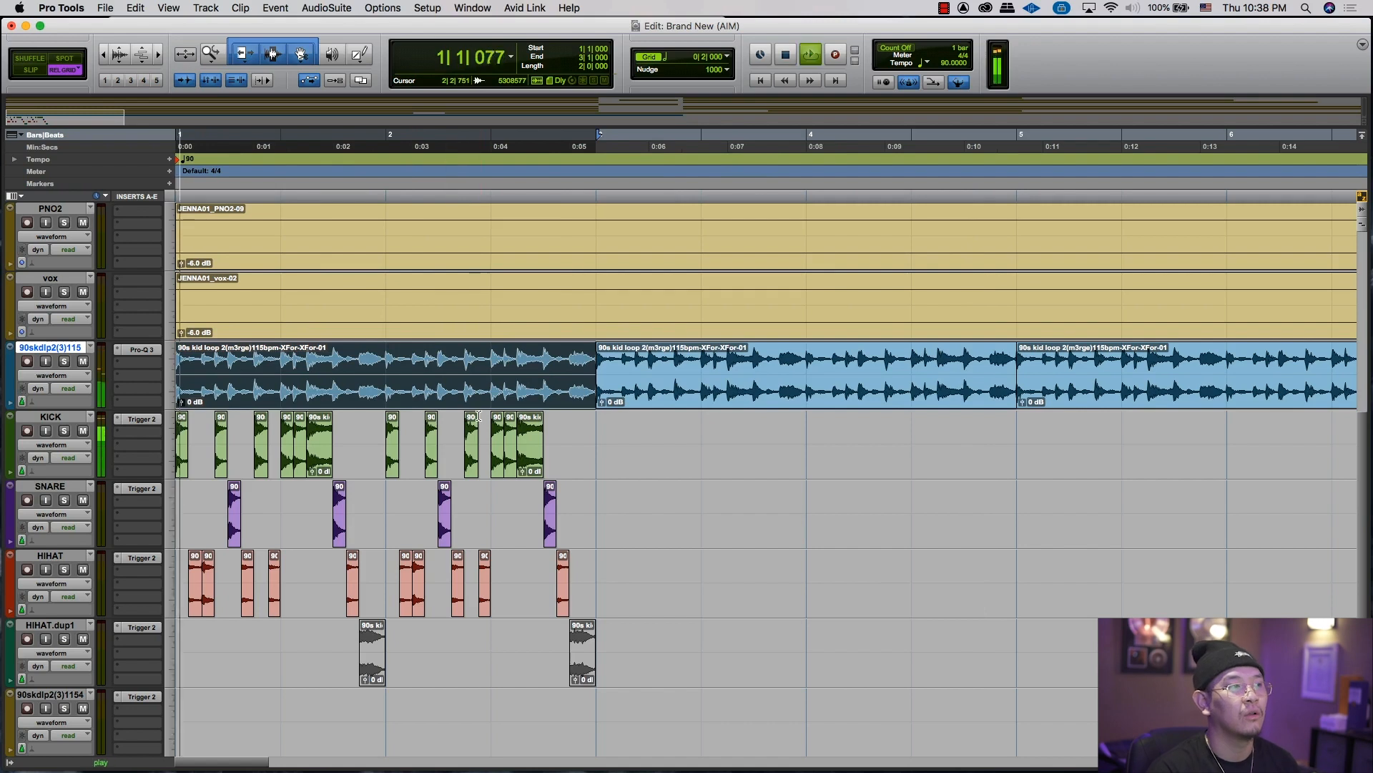